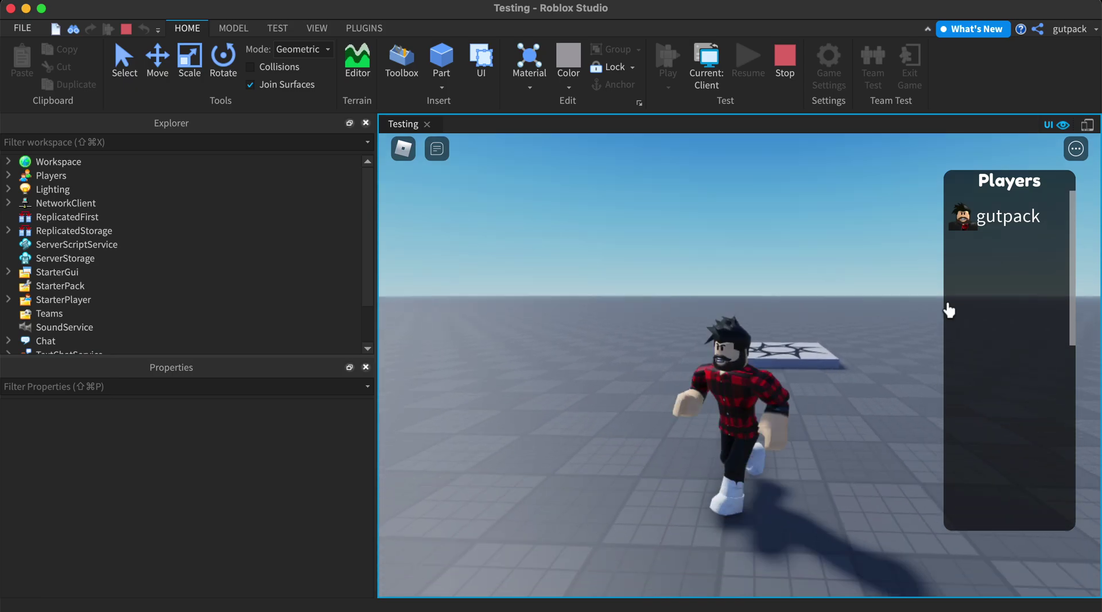
# Test the running game by walking the character around and opening and closing a player's details from the Players list.
pyautogui.press('w')
pyautogui.press('s')
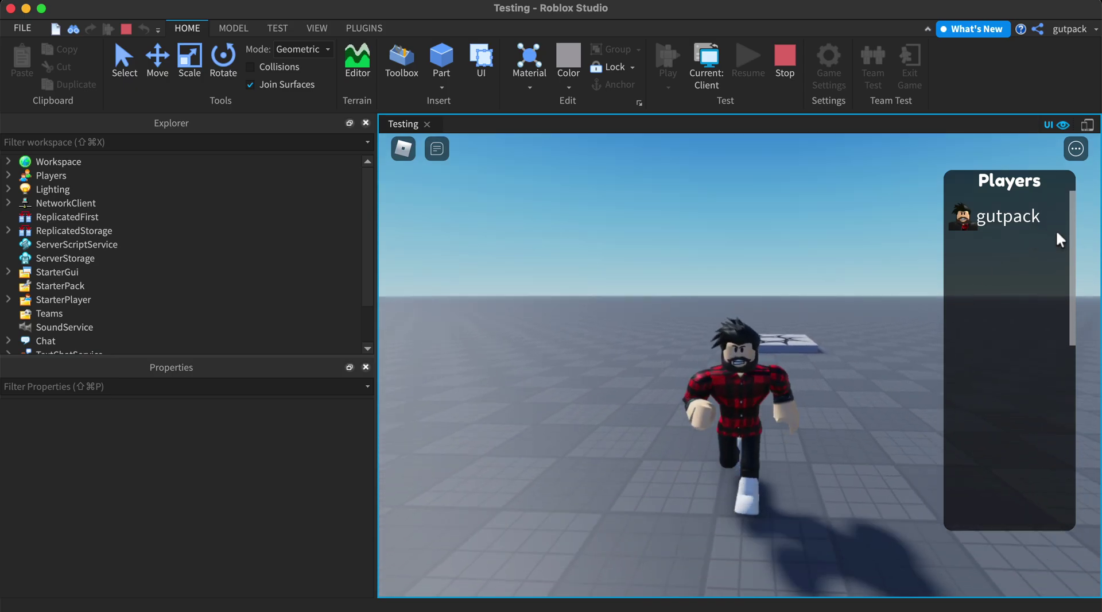
pyautogui.press('a')
pyautogui.press('w')
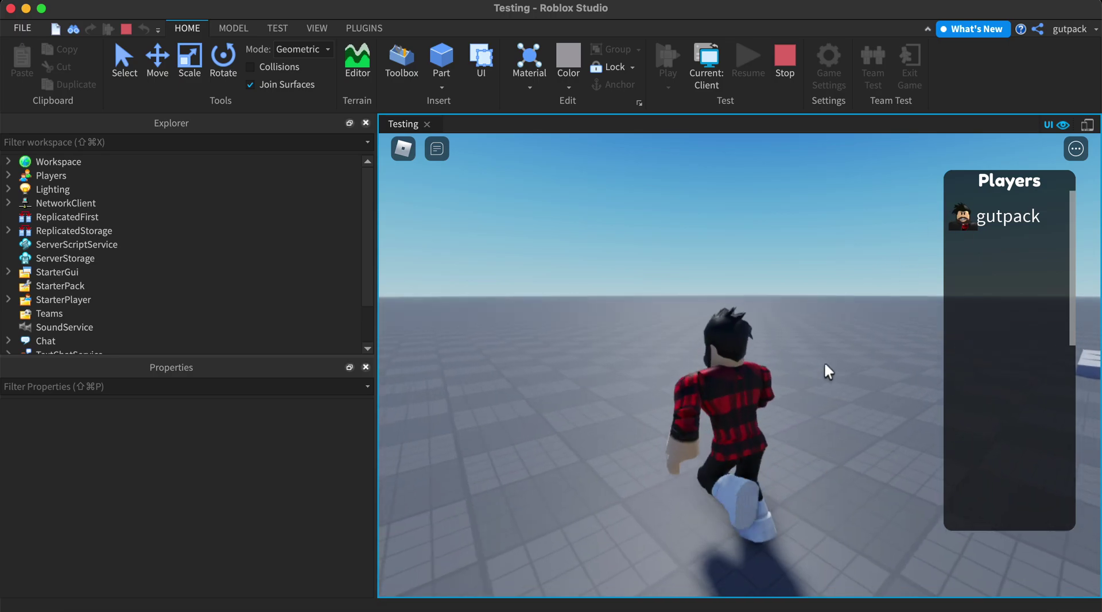
pyautogui.press('s')
pyautogui.press('a')
pyautogui.press('d')
pyautogui.press('s')
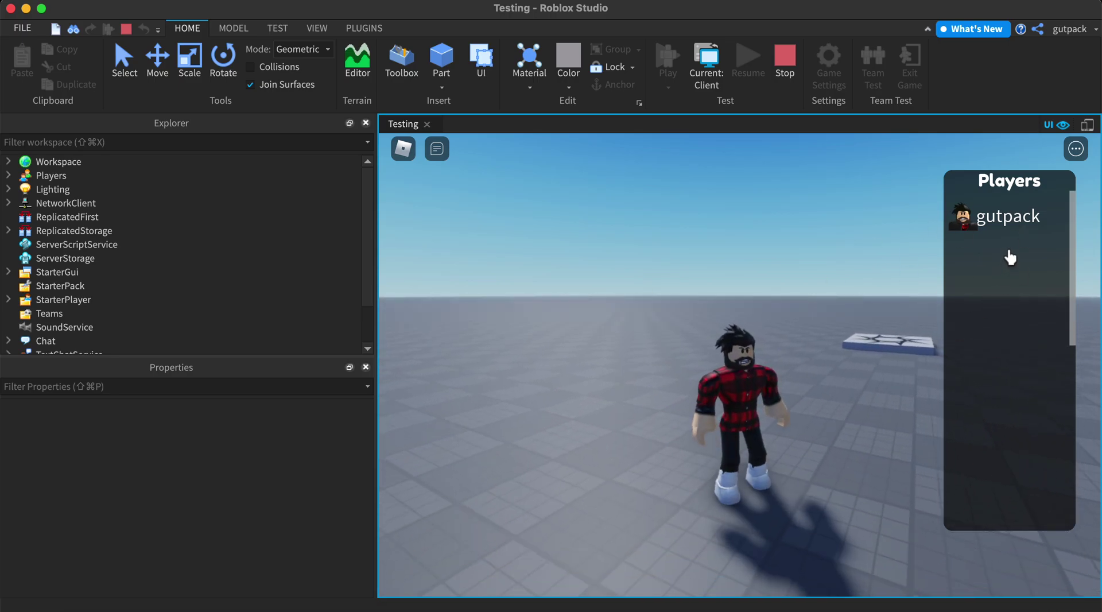
pyautogui.click(1014, 230)
pyautogui.press('s')
pyautogui.press('w')
pyautogui.click(844, 178)
pyautogui.press('s')
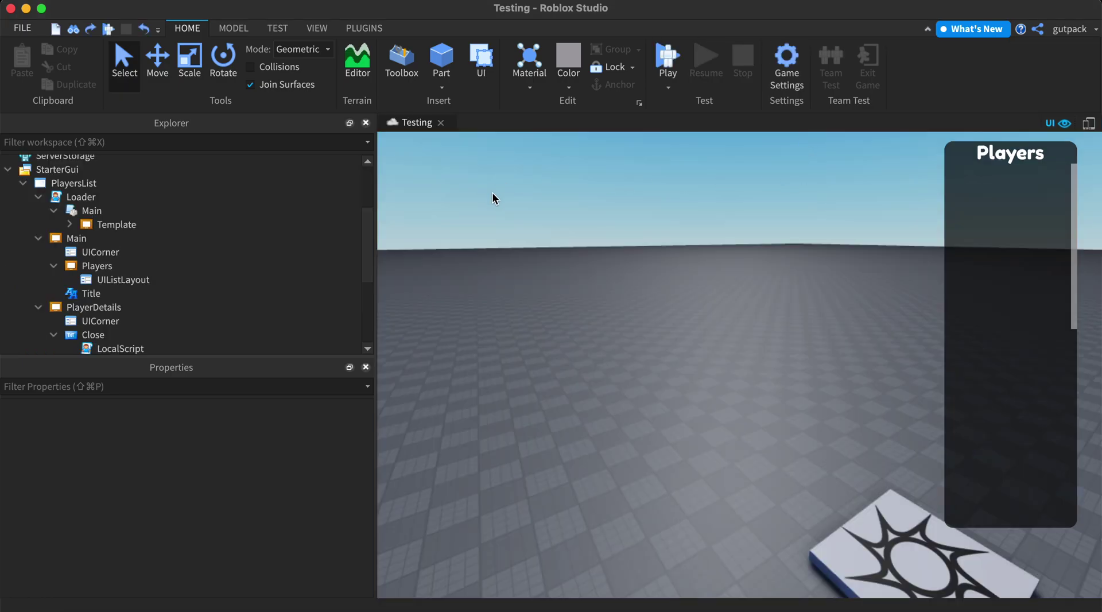
pyautogui.click(623, 252)
pyautogui.moveTo(639, 298); pyautogui.dragTo(530, 286, button='right')
pyautogui.scroll(-2, 231, 265)
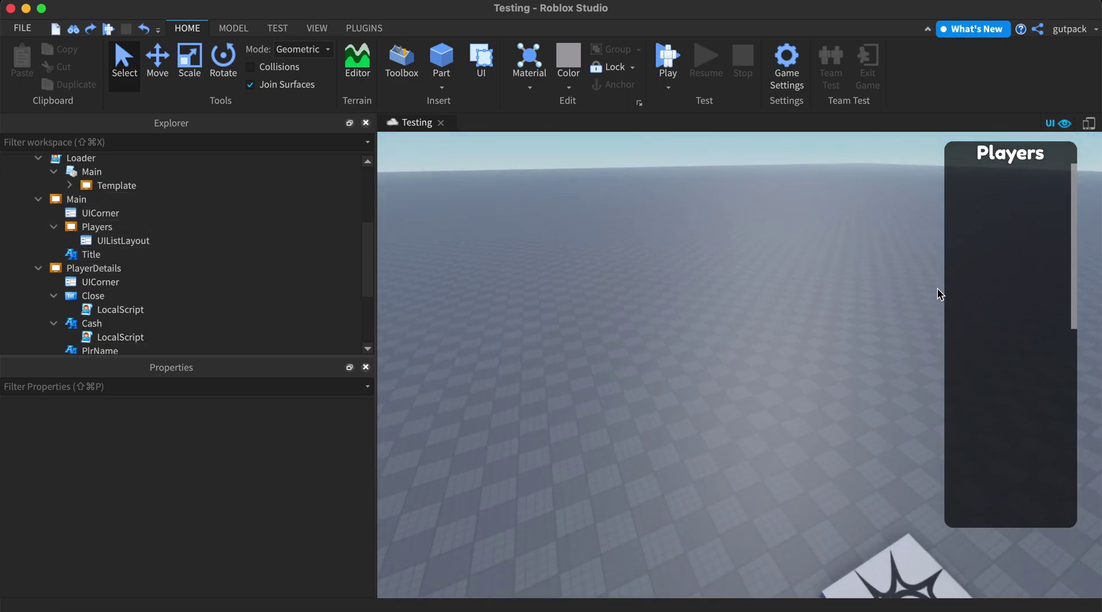
pyautogui.scroll(3, 979, 317)
pyautogui.scroll(-2, 969, 301)
pyautogui.scroll(3, 969, 300)
pyautogui.moveTo(719, 295); pyautogui.dragTo(718, 300, button='right')
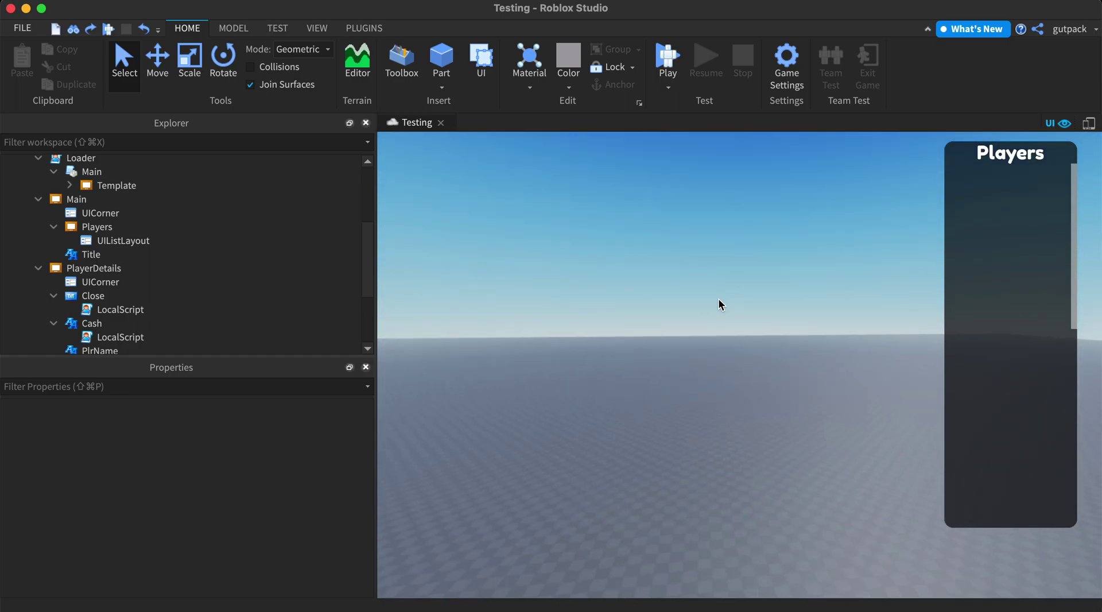
pyautogui.scroll(-5, 1040, 317)
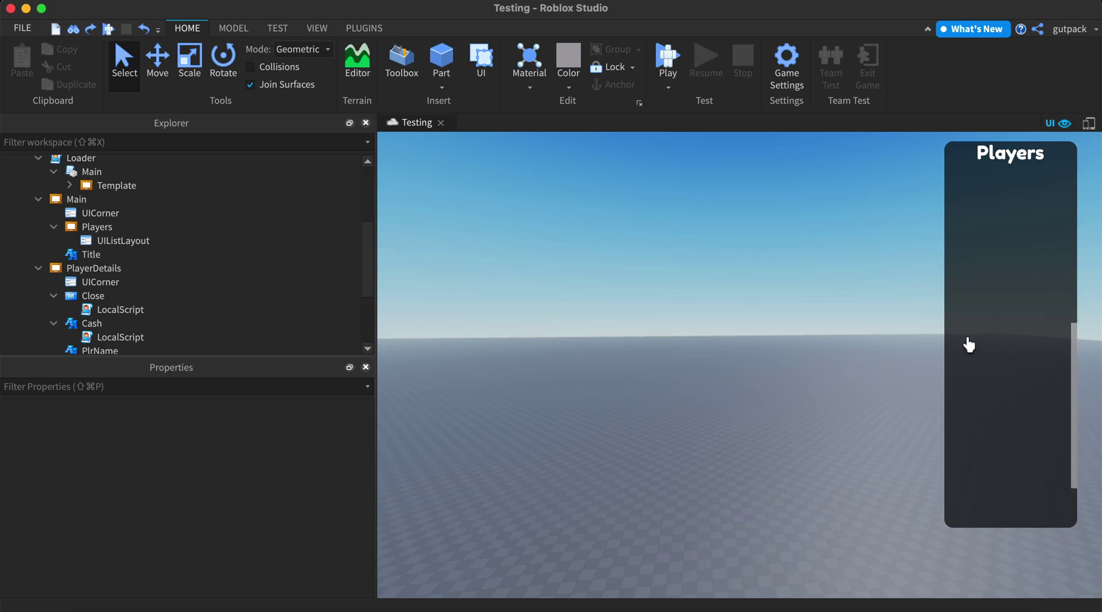
pyautogui.scroll(3, 966, 360)
pyautogui.moveTo(531, 291)
pyautogui.mouseDown(button='right')
pyautogui.moveTo(601, 300)
pyautogui.moveTo(534, 287)
pyautogui.mouseUp(button='right')
pyautogui.scroll(3, 1008, 248)
pyautogui.scroll(-3, 305, 259)
# Examine the PlayersList ScreenGui hierarchy, including its Template, PlayerDetails frame and Players scrolling frame.
pyautogui.moveTo(375, 304); pyautogui.dragTo(443, 303)
pyautogui.scroll(-2, 295, 272)
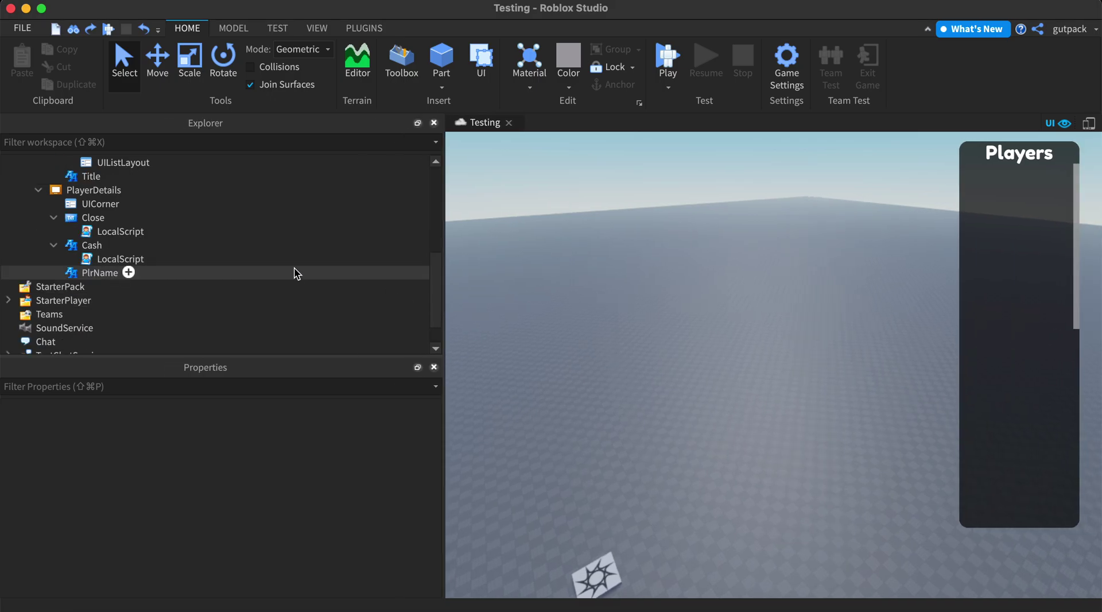
pyautogui.scroll(3, 296, 273)
pyautogui.scroll(3, 152, 192)
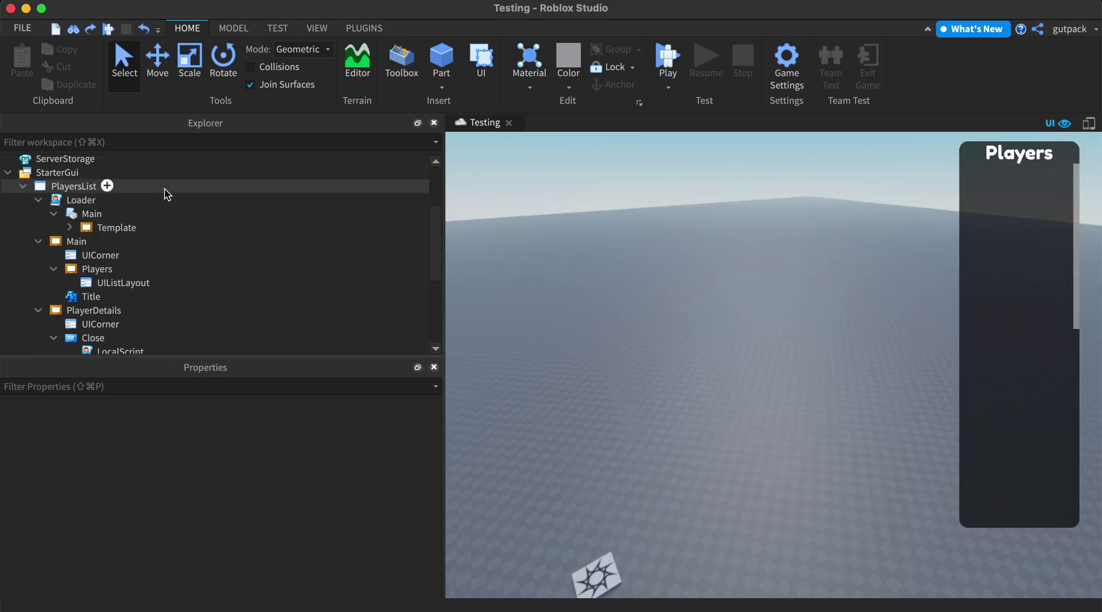
pyautogui.click(91, 188)
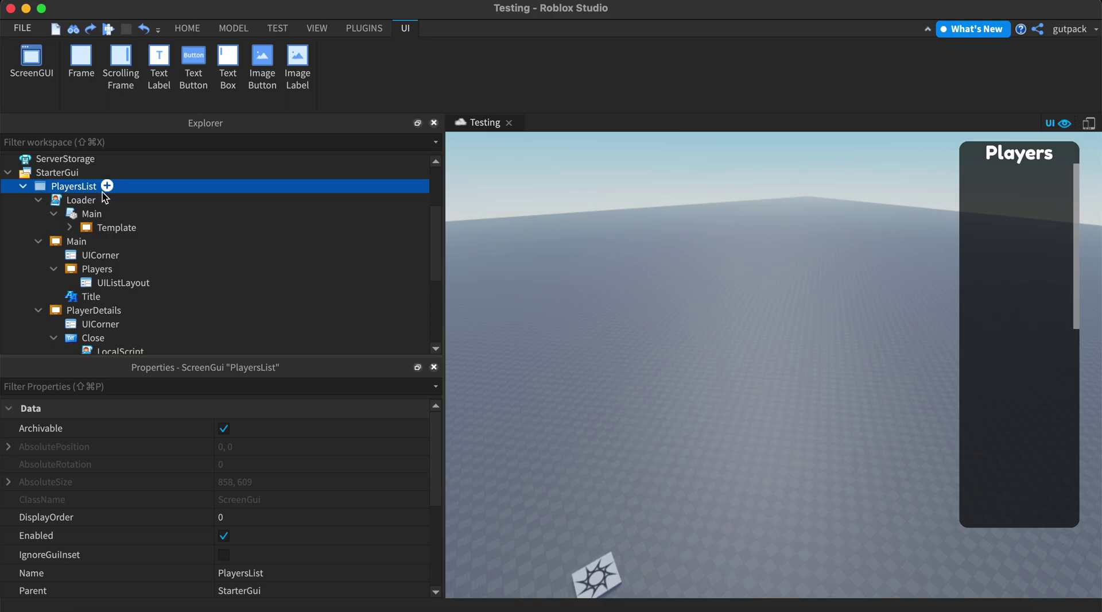
pyautogui.click(130, 227)
pyautogui.click(86, 309)
pyautogui.click(106, 270)
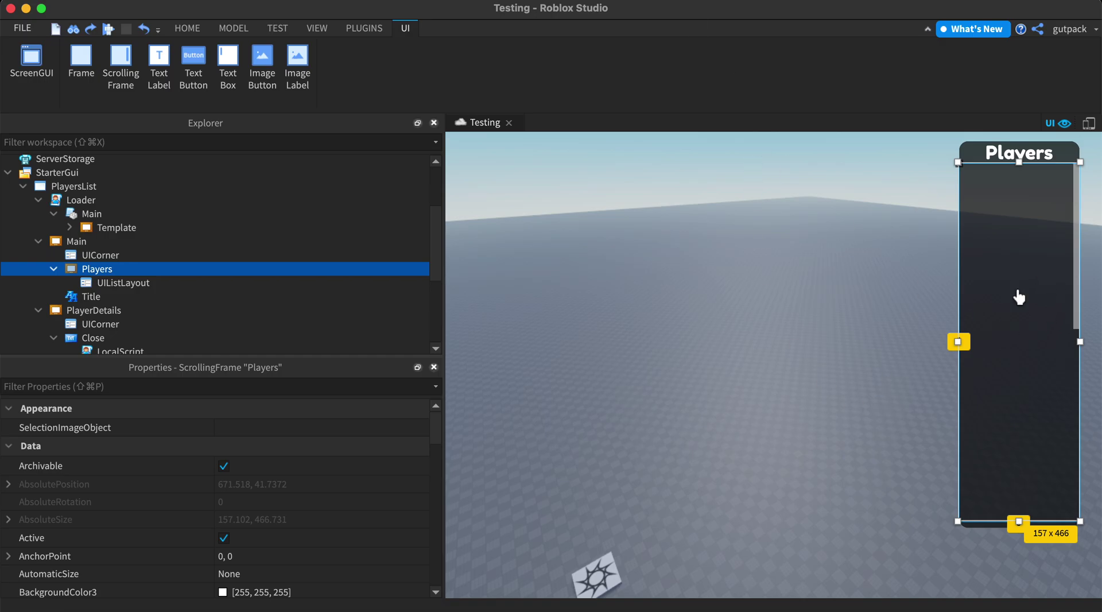
pyautogui.click(910, 293)
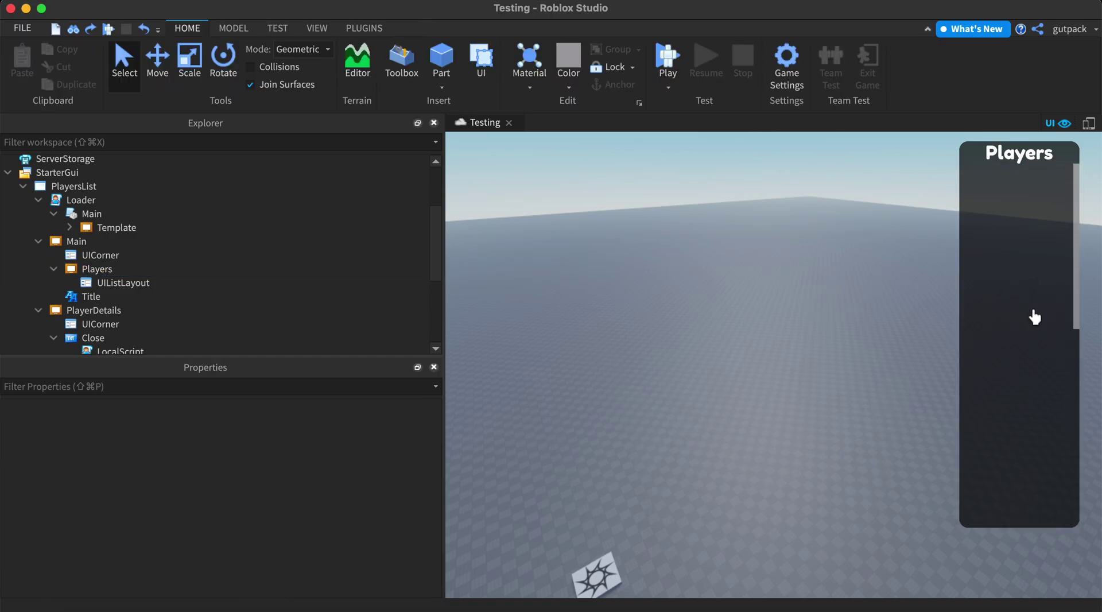
# Check how the Players scrolling frame scrolls up and down in the viewport.
pyautogui.scroll(-3, 919, 228)
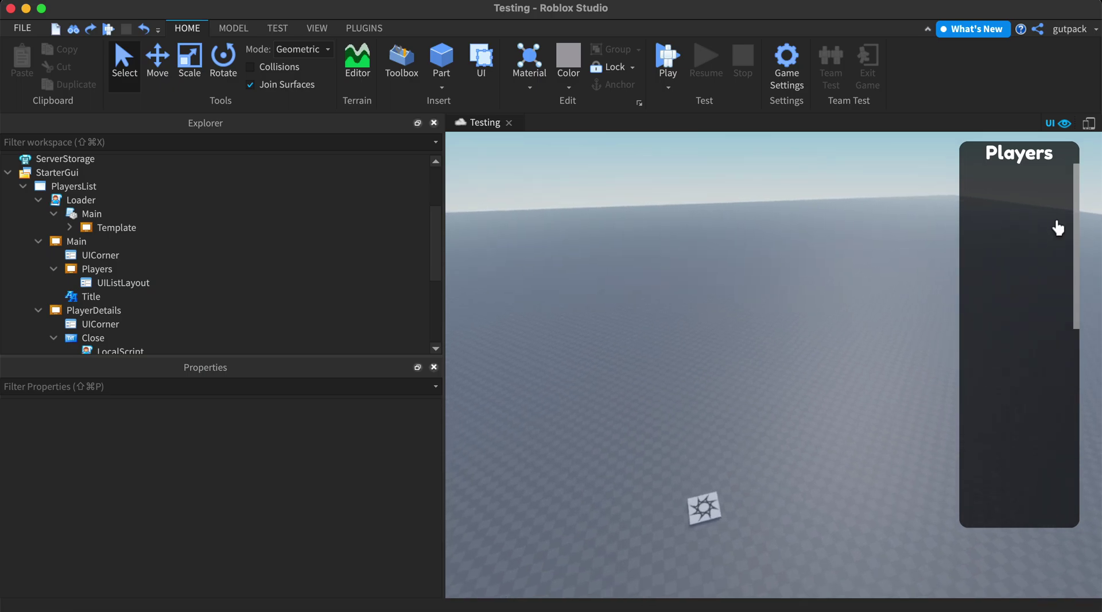
pyautogui.scroll(-3, 1019, 269)
pyautogui.scroll(3, 1045, 295)
pyautogui.scroll(-2, 1047, 301)
pyautogui.scroll(2, 1053, 308)
pyautogui.scroll(-3, 1042, 233)
pyautogui.scroll(2, 1050, 252)
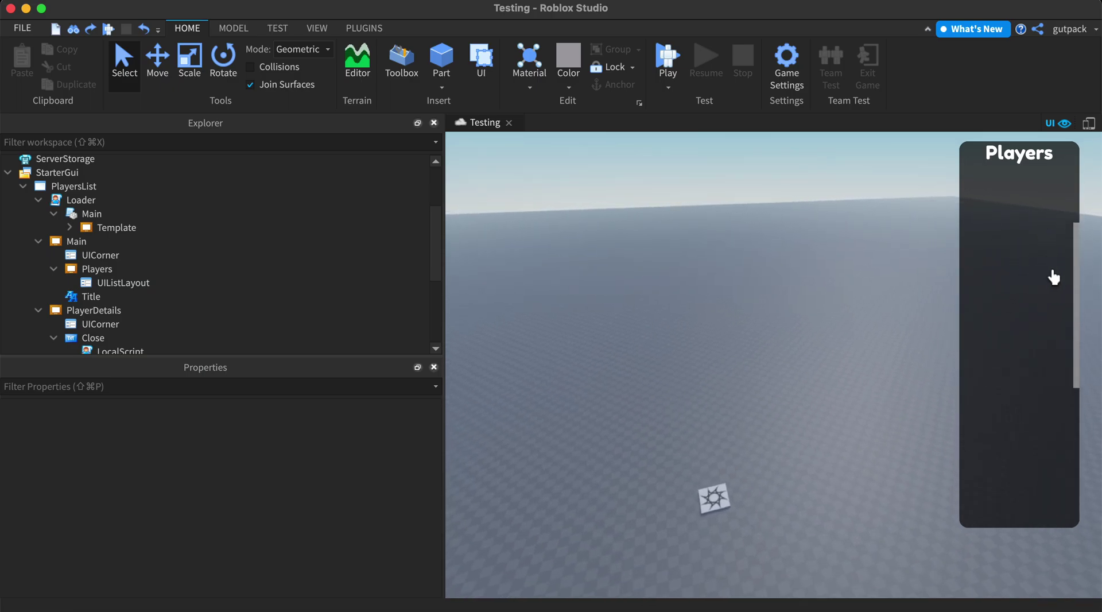
pyautogui.scroll(-2, 1056, 273)
pyautogui.scroll(1, 1059, 284)
pyautogui.scroll(-1, 1062, 295)
pyautogui.scroll(1, 1062, 298)
pyautogui.scroll(-1, 1062, 303)
pyautogui.scroll(3, 1064, 264)
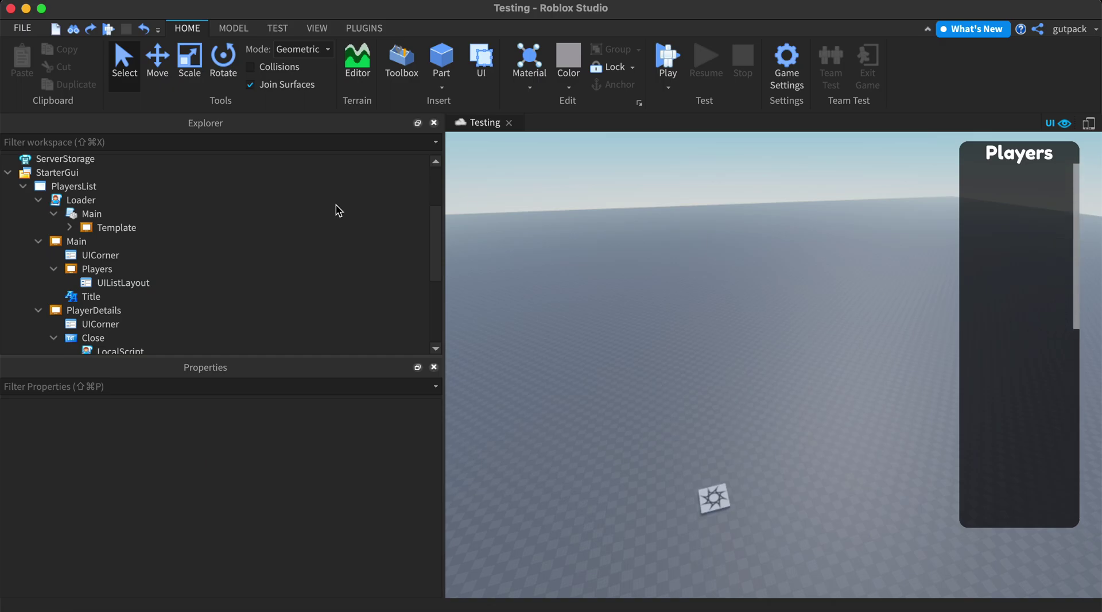
# Examine the Loader script, its Template and the Main frame inside the PlayersList ScreenGui.
pyautogui.moveTo(574, 342); pyautogui.dragTo(585, 350, button='right')
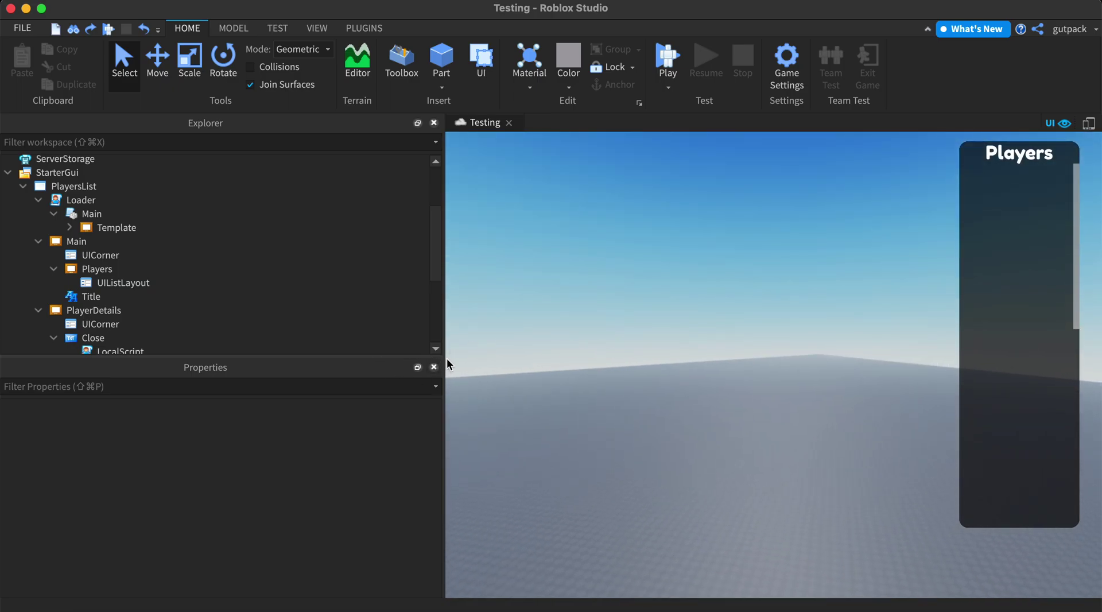
pyautogui.moveTo(446, 357); pyautogui.dragTo(388, 353)
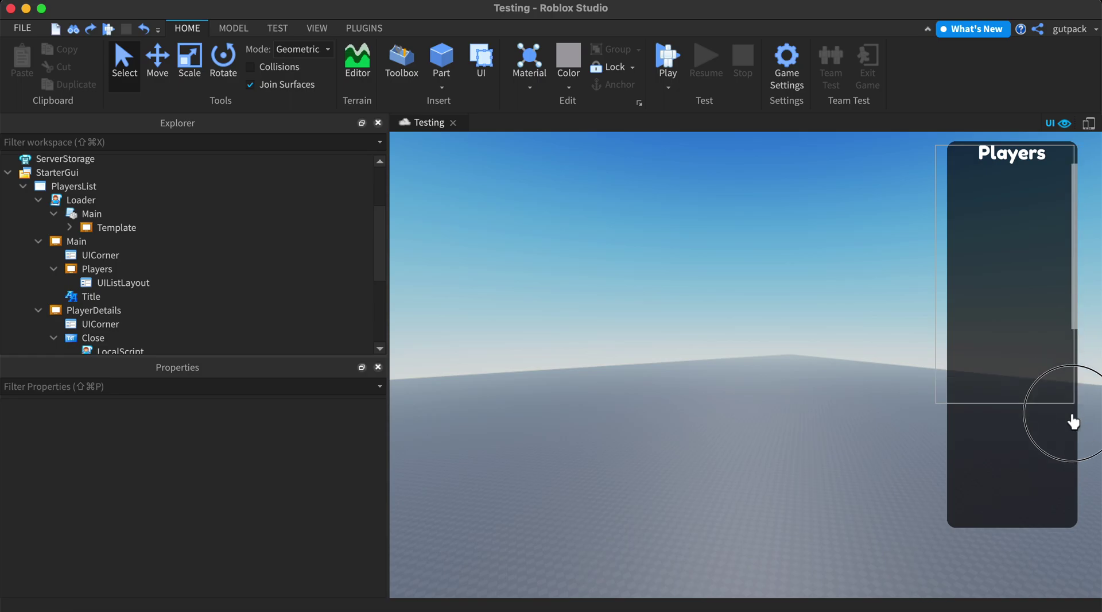
pyautogui.scroll(2, 684, 310)
pyautogui.moveTo(525, 272); pyautogui.dragTo(507, 291, button='right')
pyautogui.click(144, 228)
pyautogui.click(503, 258)
pyautogui.click(89, 202)
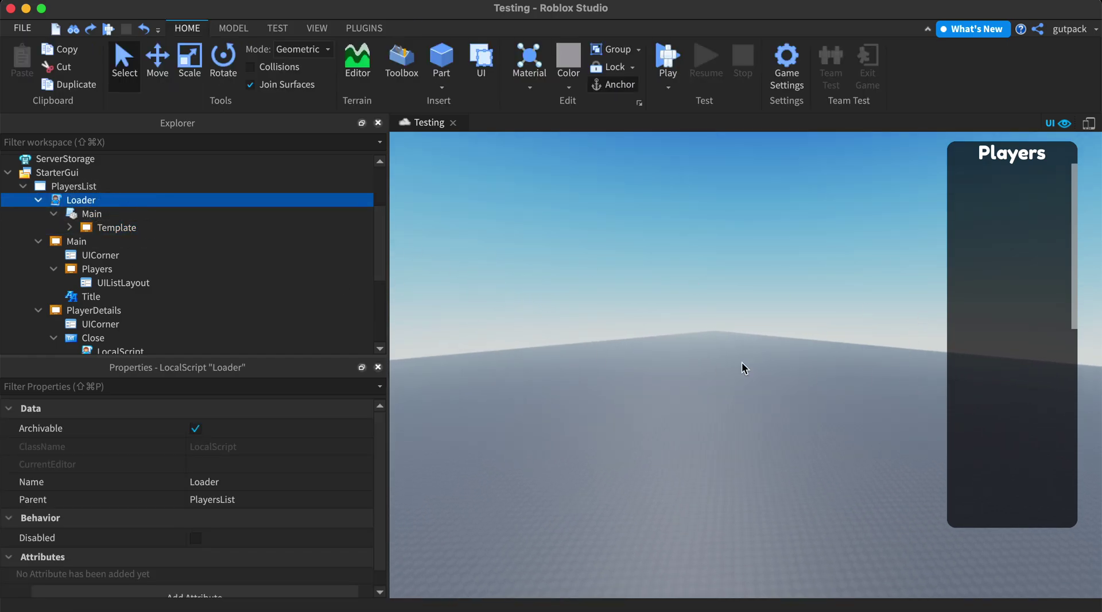
pyautogui.click(819, 370)
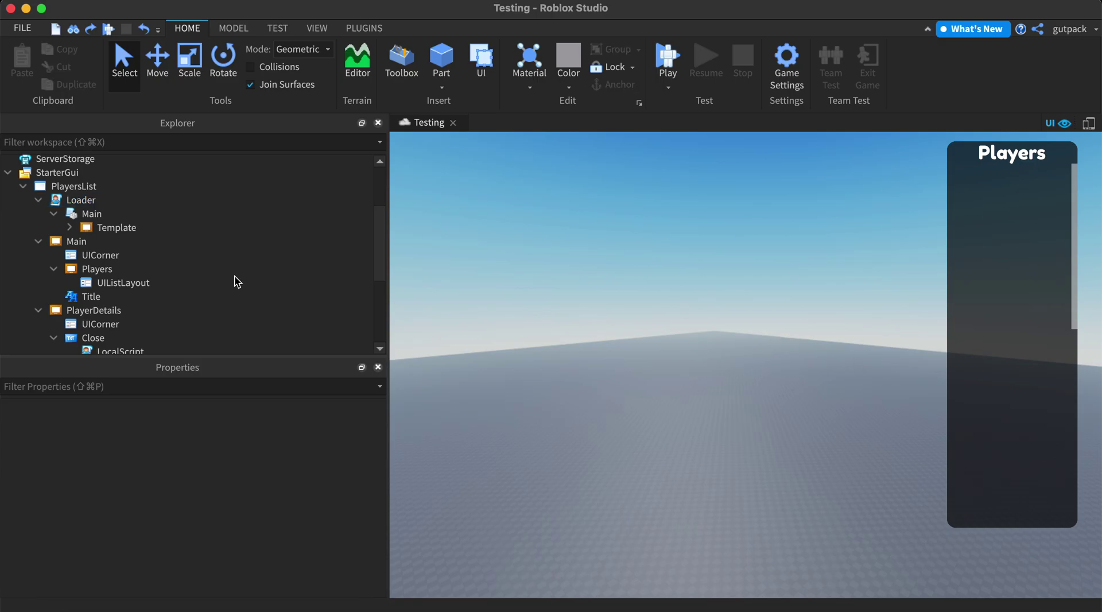
pyautogui.click(100, 201)
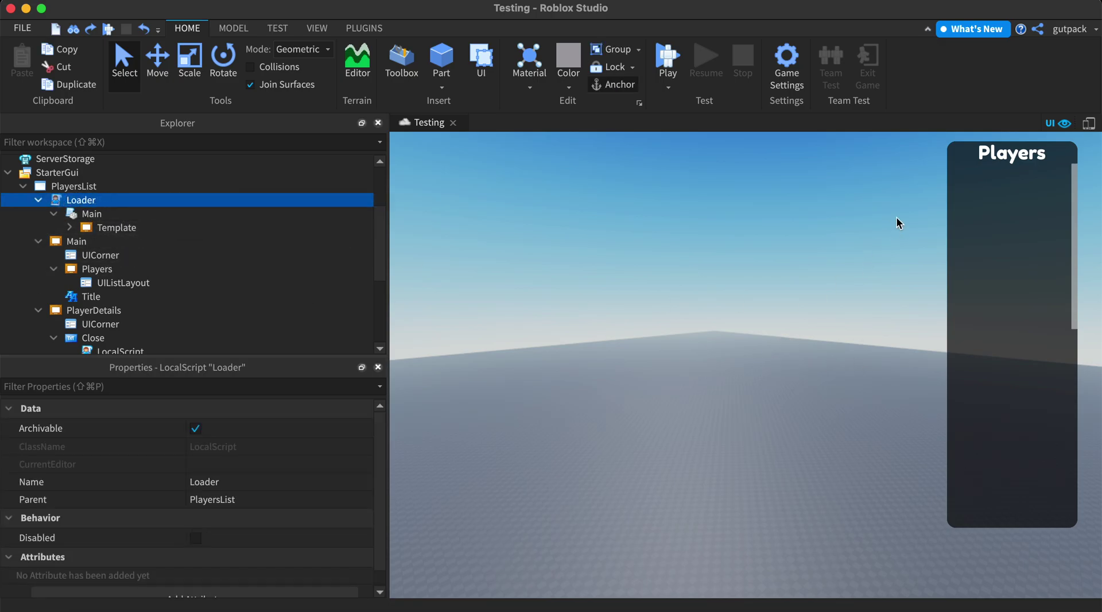
pyautogui.click(103, 243)
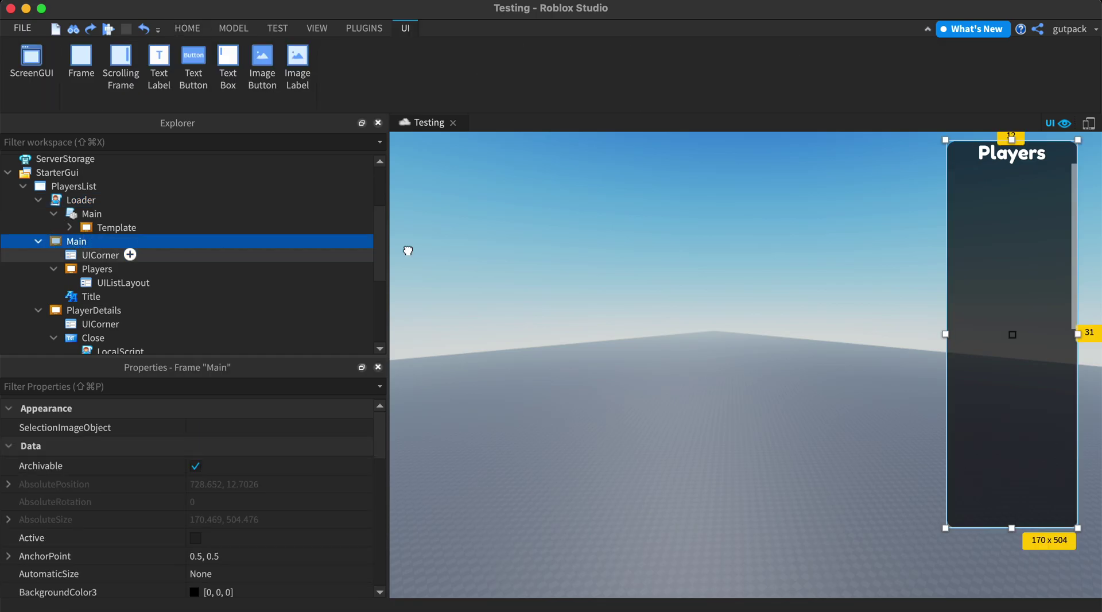
pyautogui.scroll(3, 148, 304)
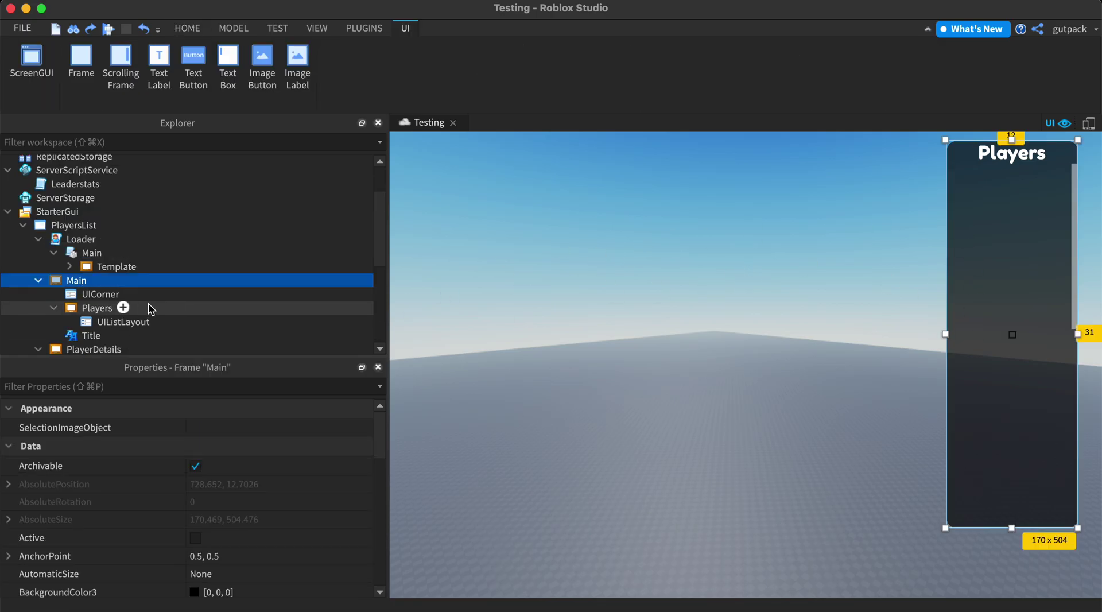
pyautogui.scroll(-6, 136, 295)
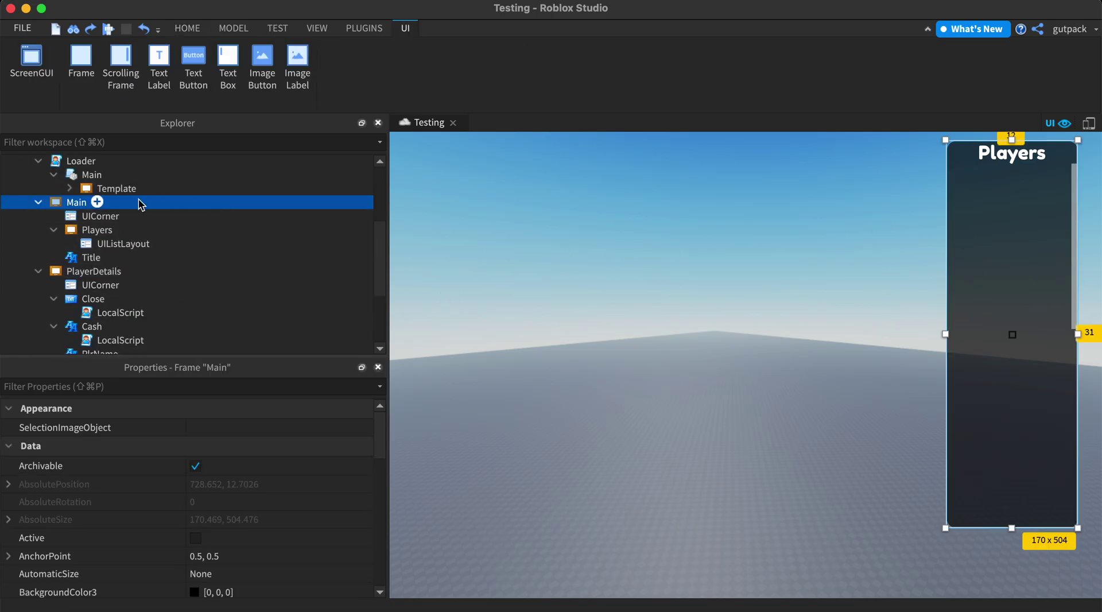
# Try a BackgroundTransparency of 0 on the Players scrolling frame and undo it.
pyautogui.click(96, 230)
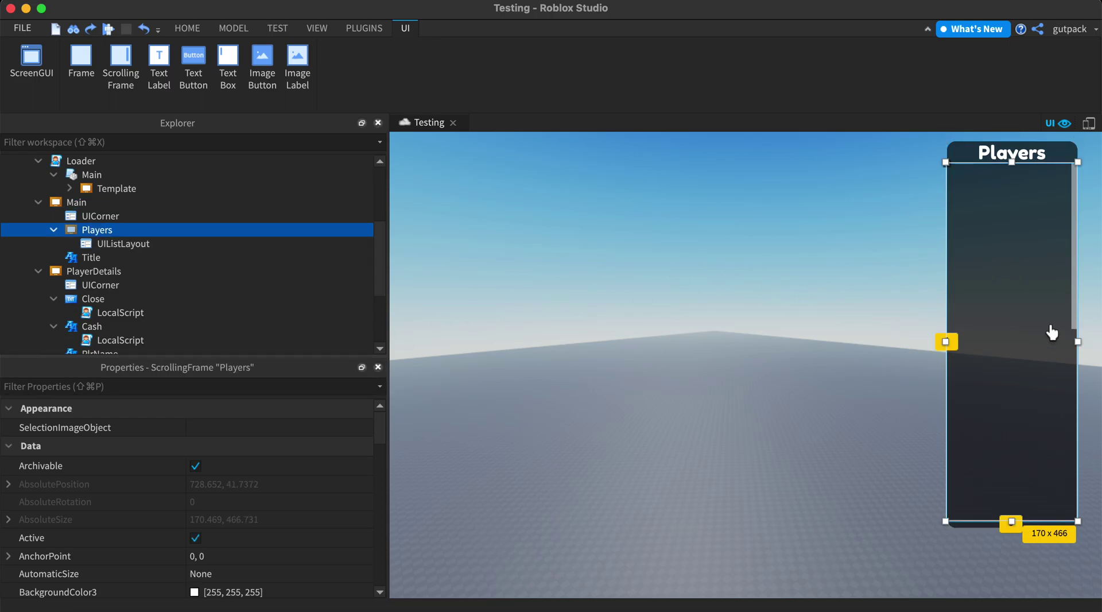
pyautogui.click(315, 390)
pyautogui.scroll(-3, 309, 446)
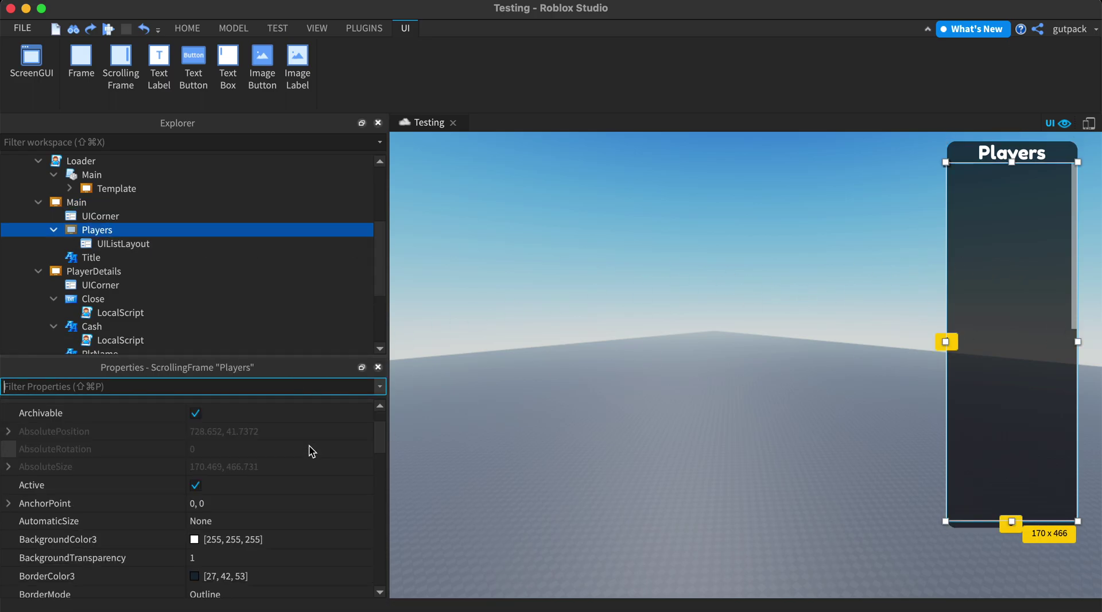
pyautogui.click(286, 504)
pyautogui.write('0')
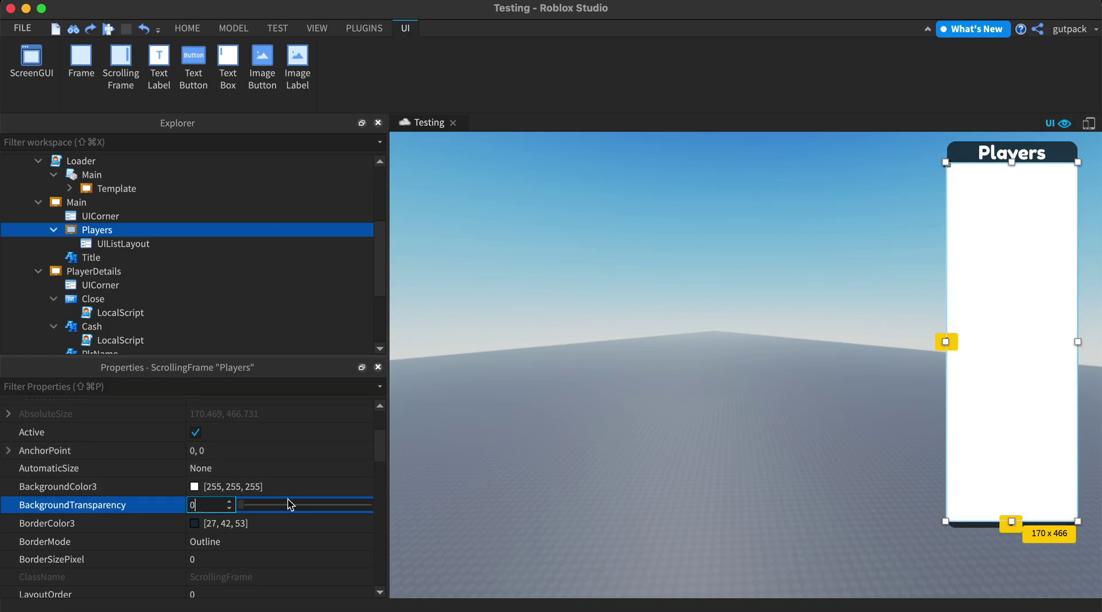
pyautogui.moveTo(1016, 458)
pyautogui.mouseDown()
pyautogui.moveTo(711, 467)
pyautogui.moveTo(972, 455)
pyautogui.moveTo(1010, 464)
pyautogui.mouseUp()
pyautogui.press('super+z')
pyautogui.press('super+z')
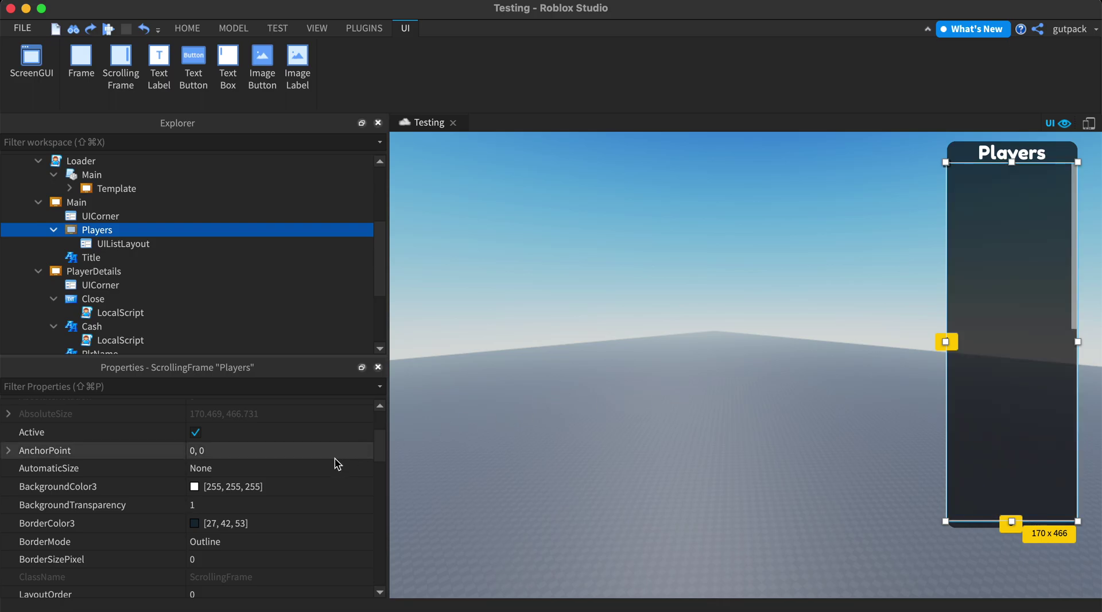
# Make the PlayerDetails frame visible by enabling its Visible property.
pyautogui.click(80, 203)
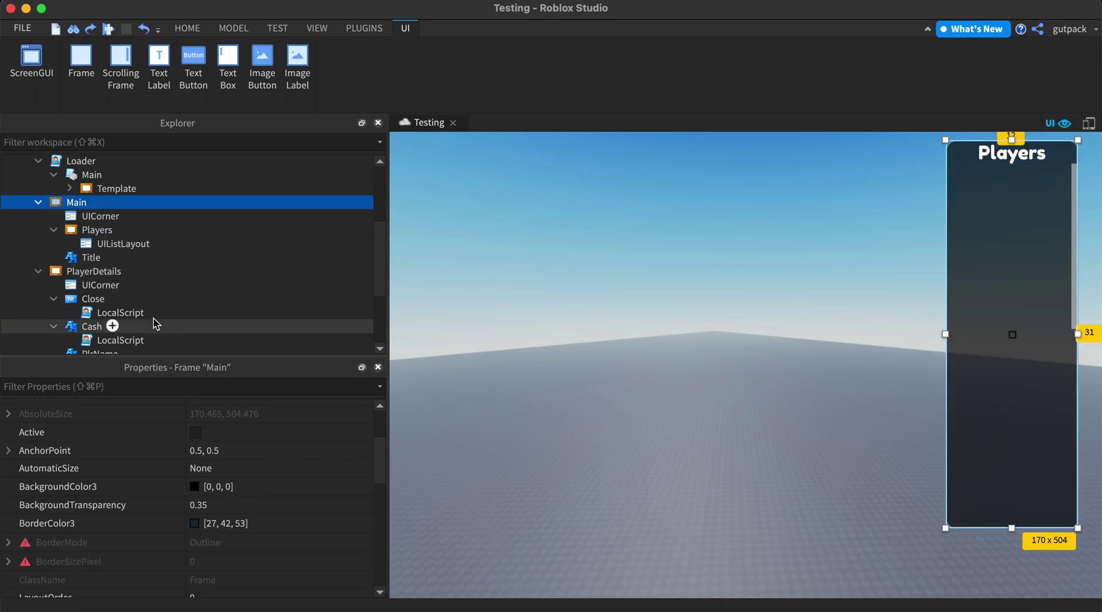
pyautogui.click(95, 230)
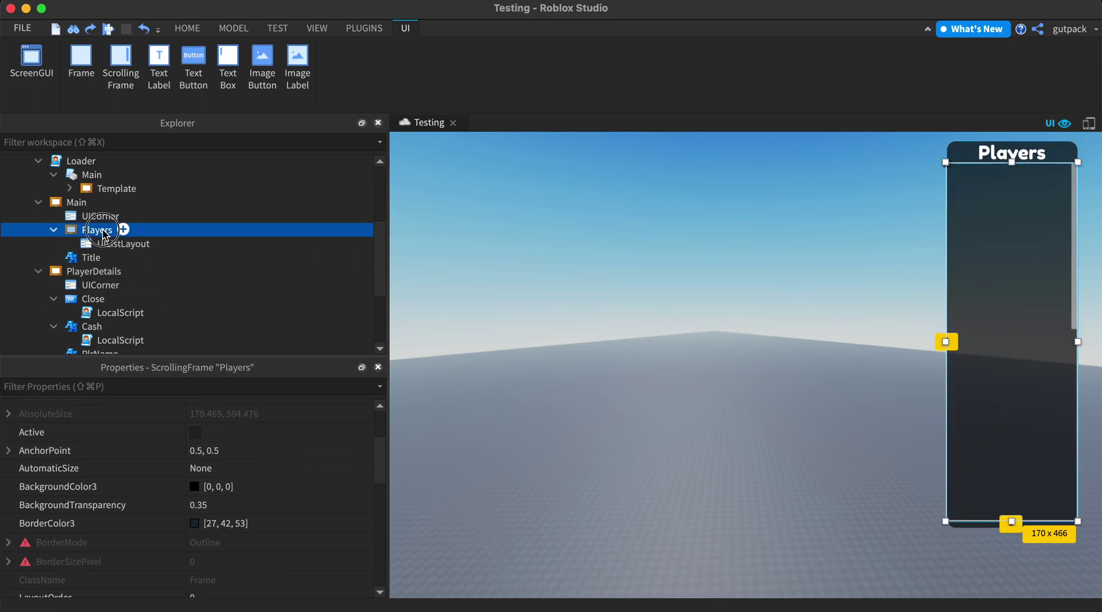
pyautogui.click(94, 270)
pyautogui.scroll(3, 98, 270)
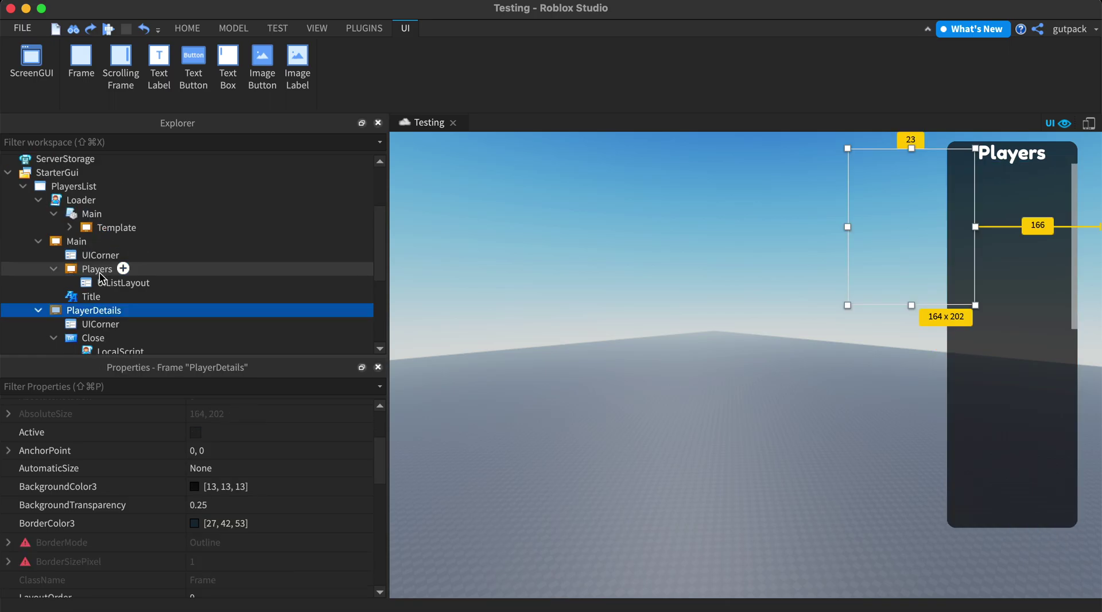
pyautogui.scroll(-3, 101, 277)
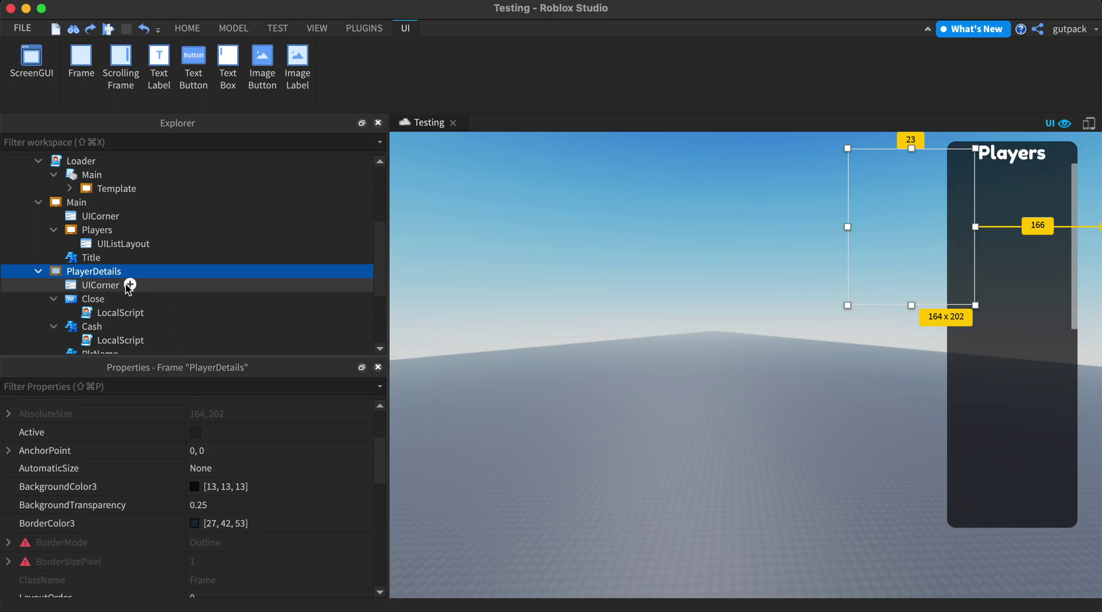
pyautogui.scroll(-3, 104, 282)
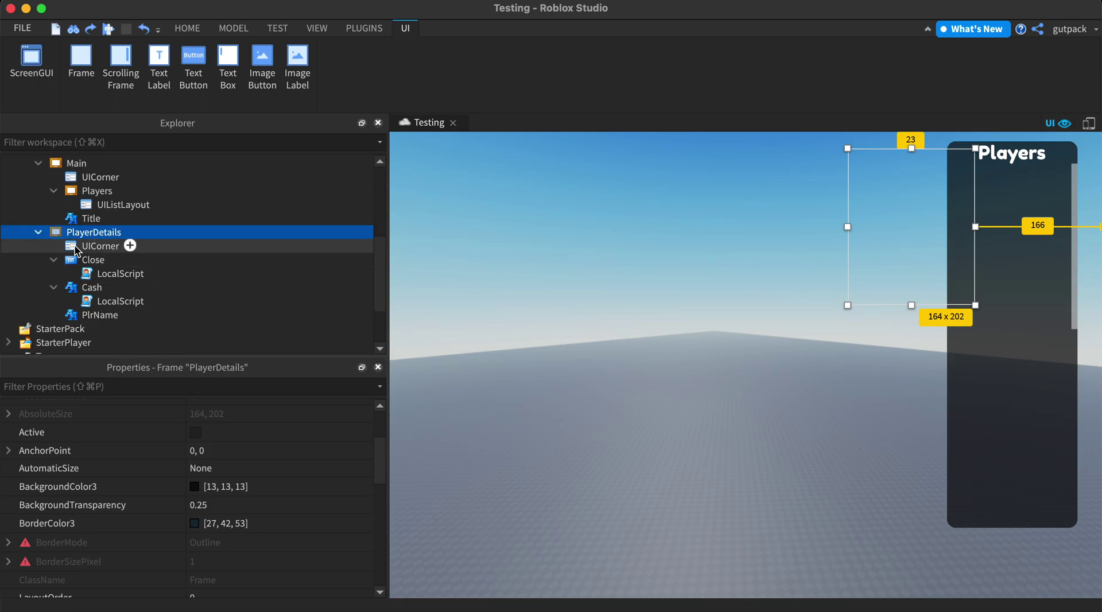
pyautogui.click(265, 382)
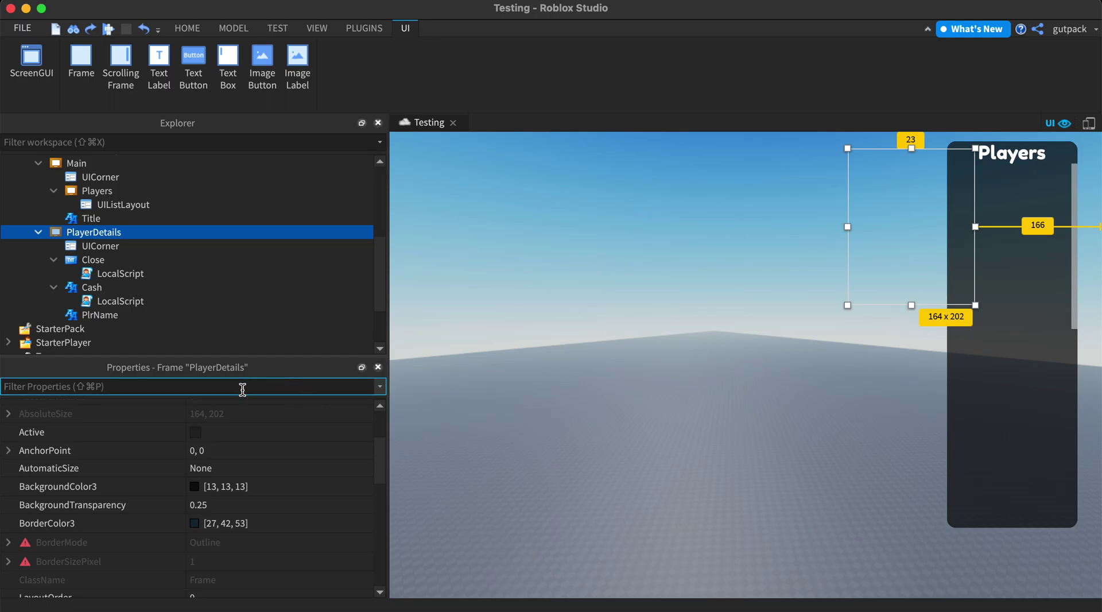
pyautogui.write('v')
pyautogui.click(280, 464)
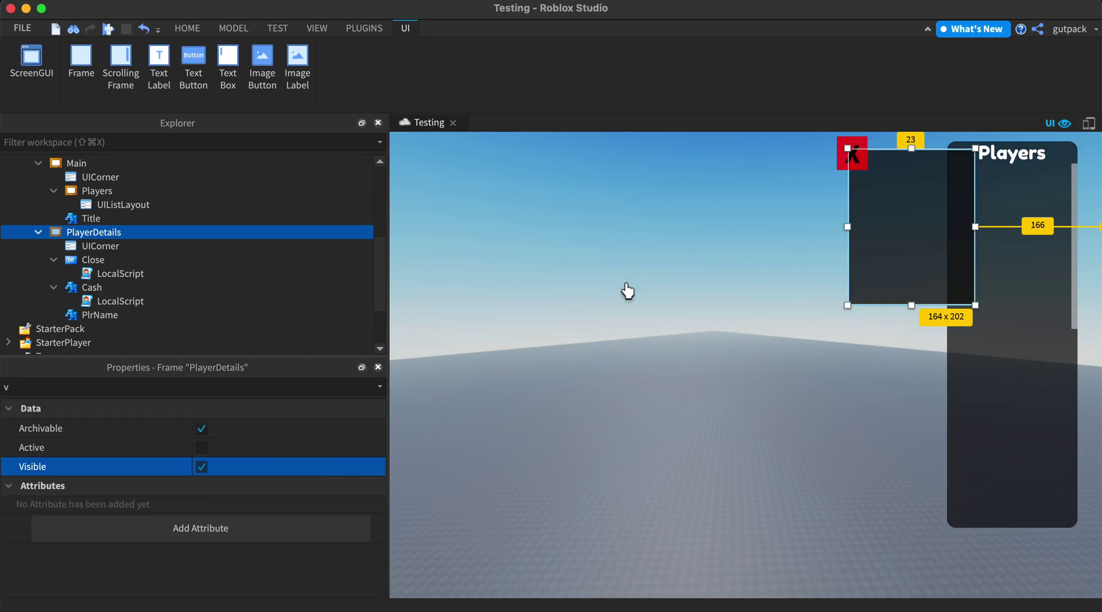
pyautogui.click(612, 300)
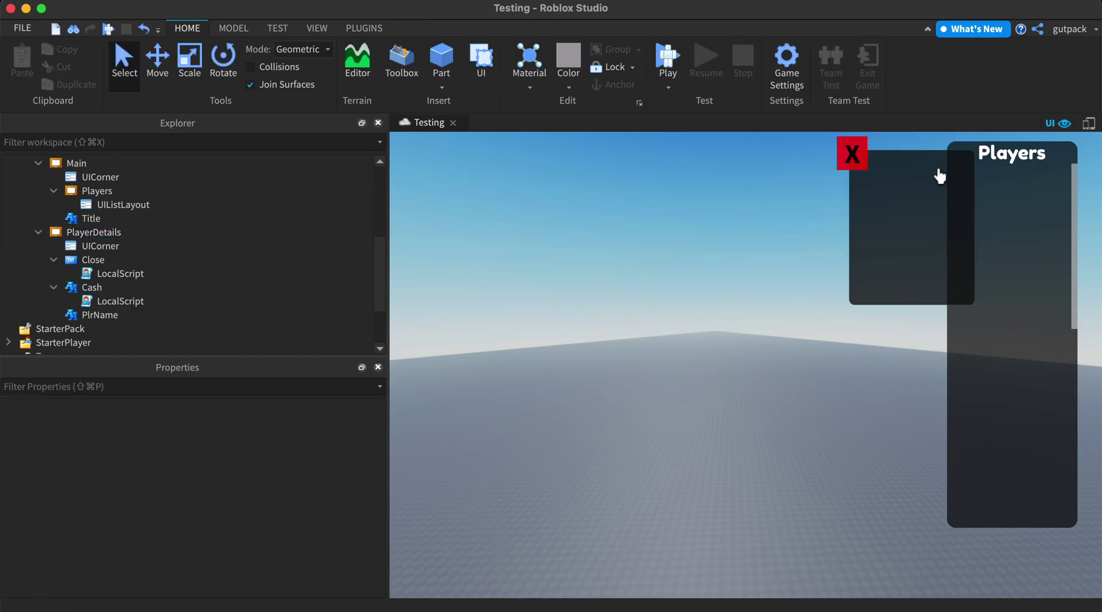
# Hide the PlayerDetails frame by disabling its Visible property.
pyautogui.click(85, 237)
pyautogui.click(199, 384)
pyautogui.write('v')
pyautogui.click(281, 466)
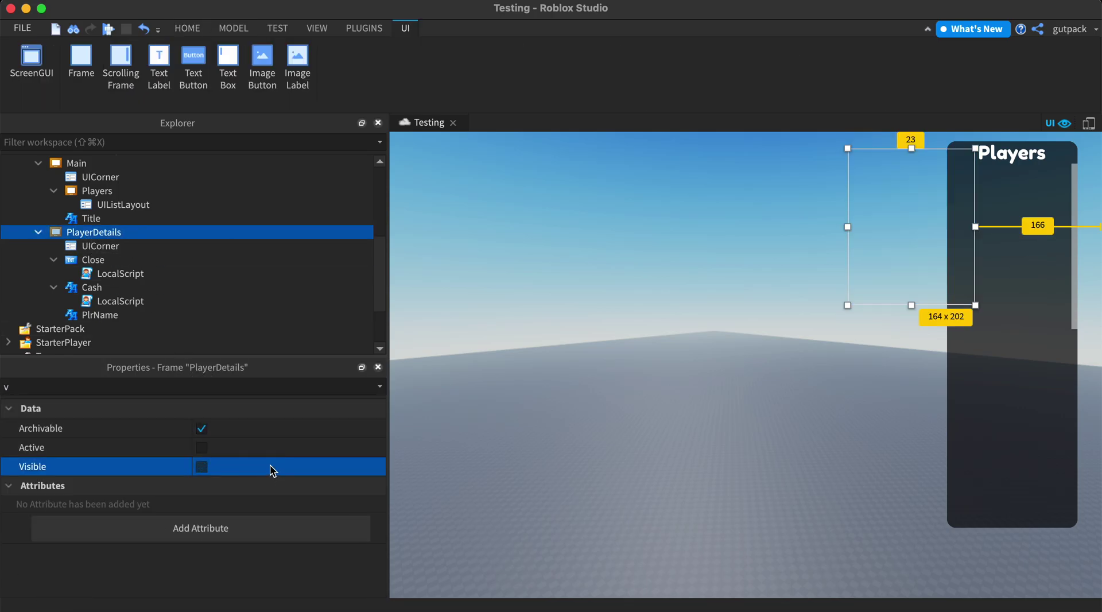
pyautogui.click(509, 376)
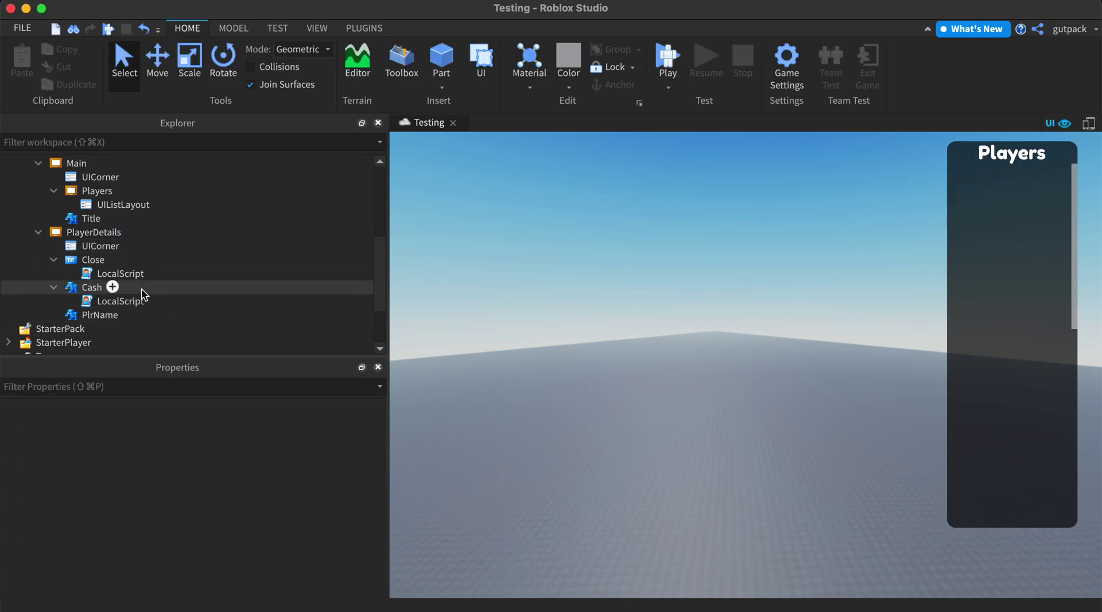
# Move the Template frame out of the Loader's Main module into the Players scrolling frame.
pyautogui.scroll(-3, 142, 290)
pyautogui.scroll(7, 141, 288)
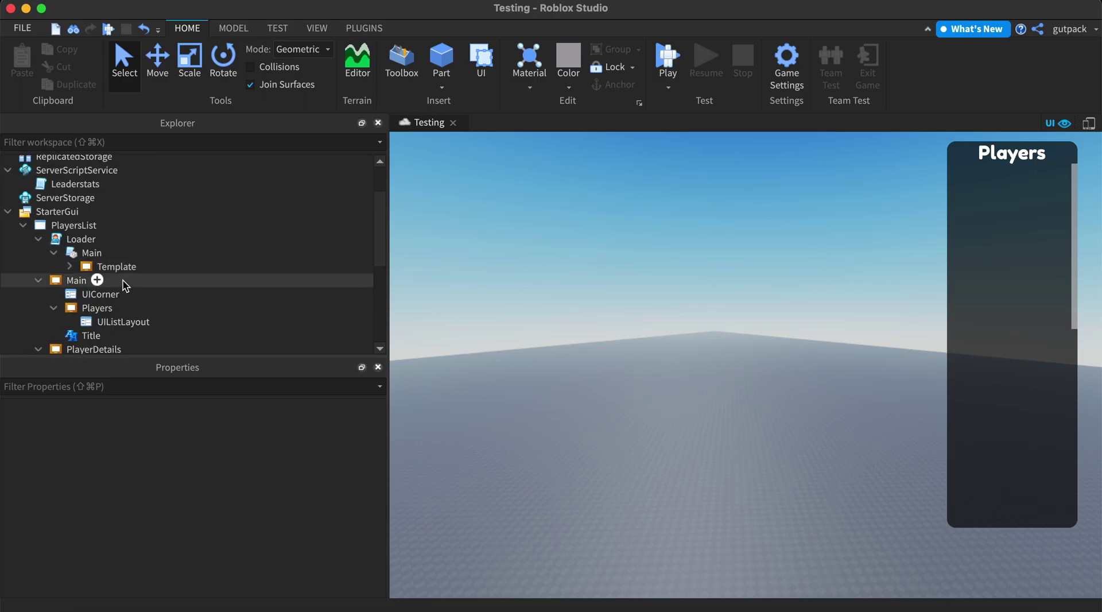
pyautogui.moveTo(116, 267); pyautogui.dragTo(153, 253)
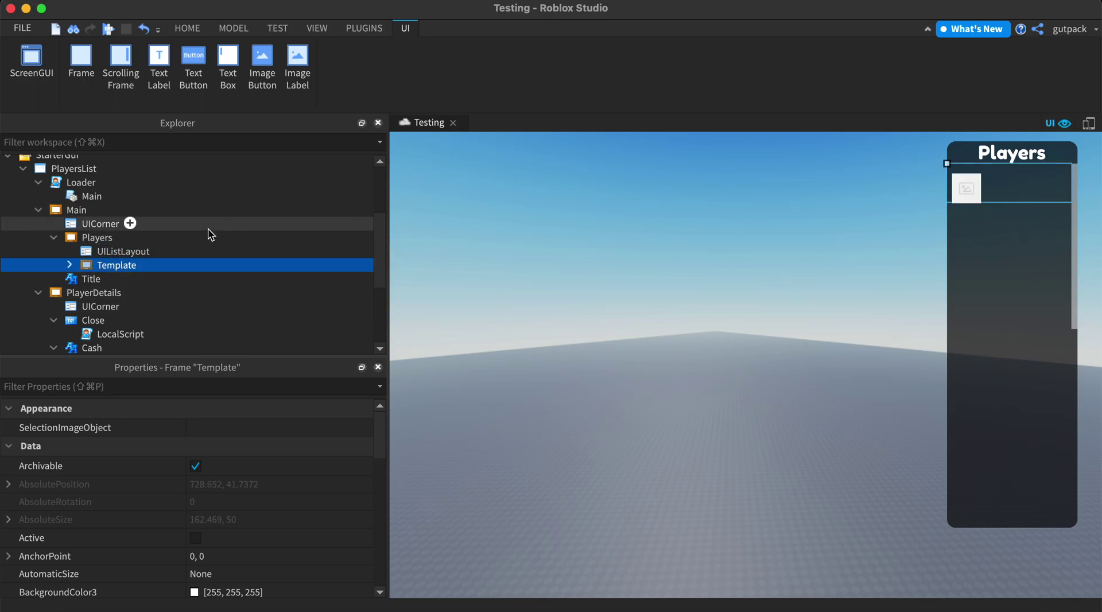
# Examine the Template's Player text button and the text size limits in its UITextSizeConstraint.
pyautogui.click(69, 264)
pyautogui.click(84, 279)
pyautogui.scroll(-3, 85, 279)
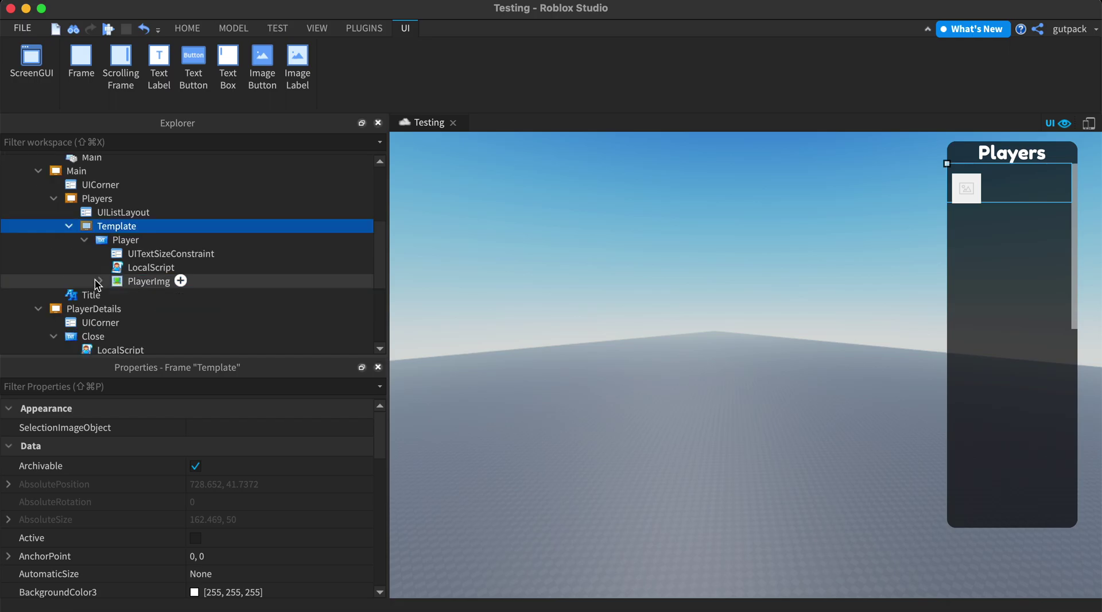
pyautogui.click(127, 240)
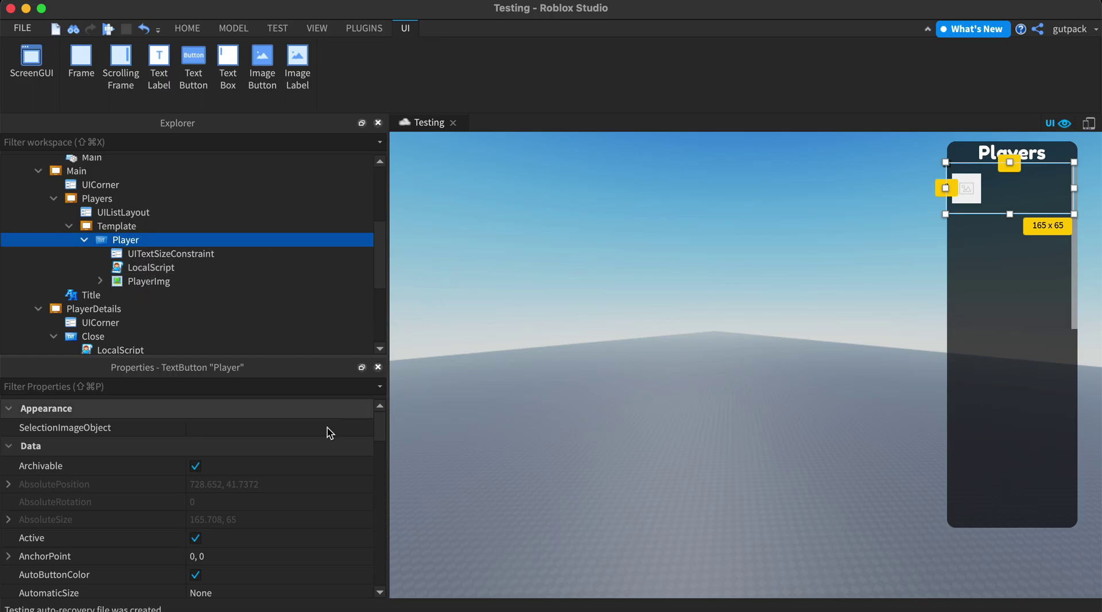
pyautogui.scroll(-2, 327, 436)
pyautogui.click(170, 254)
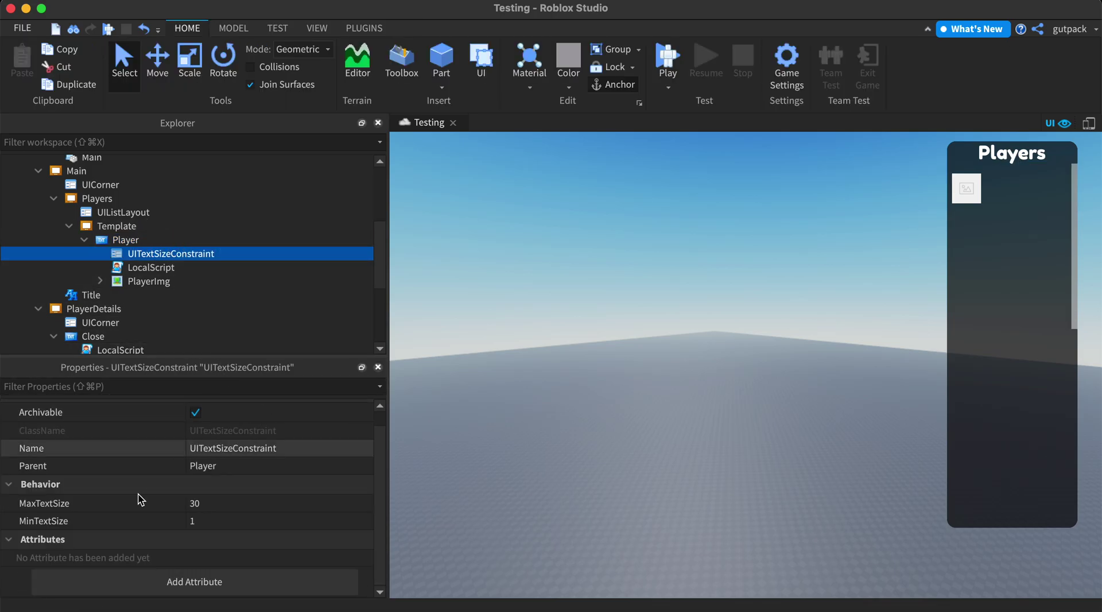
pyautogui.click(261, 504)
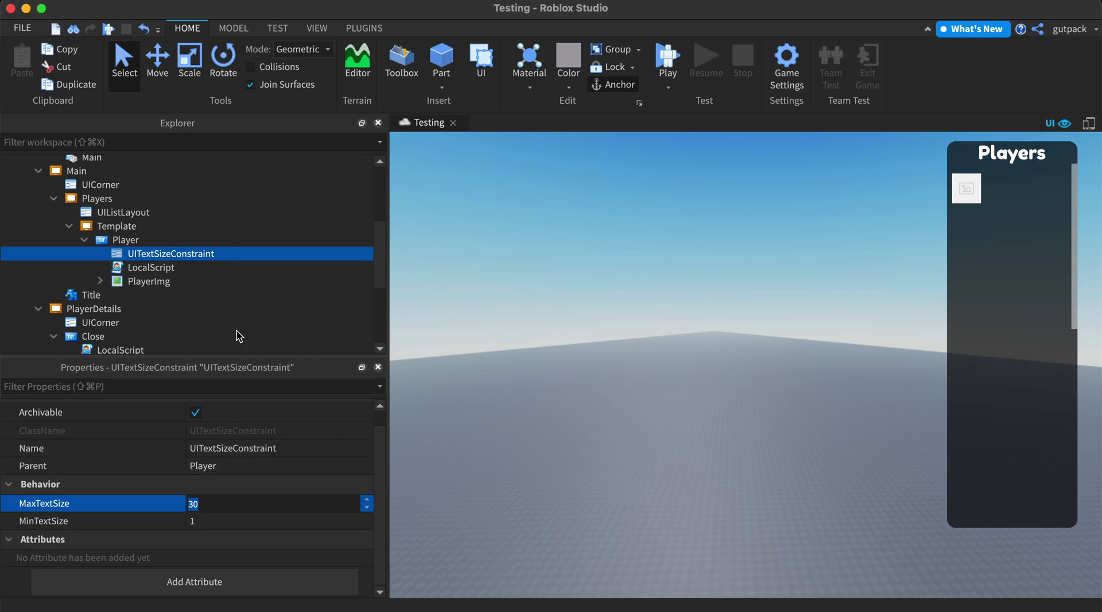
pyautogui.click(145, 239)
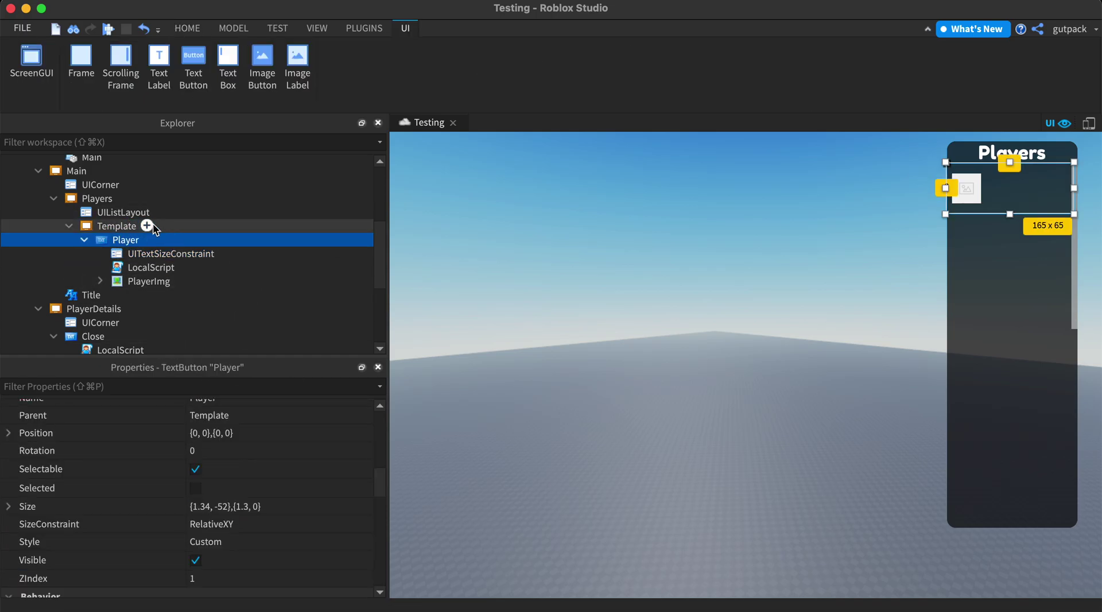
pyautogui.click(215, 253)
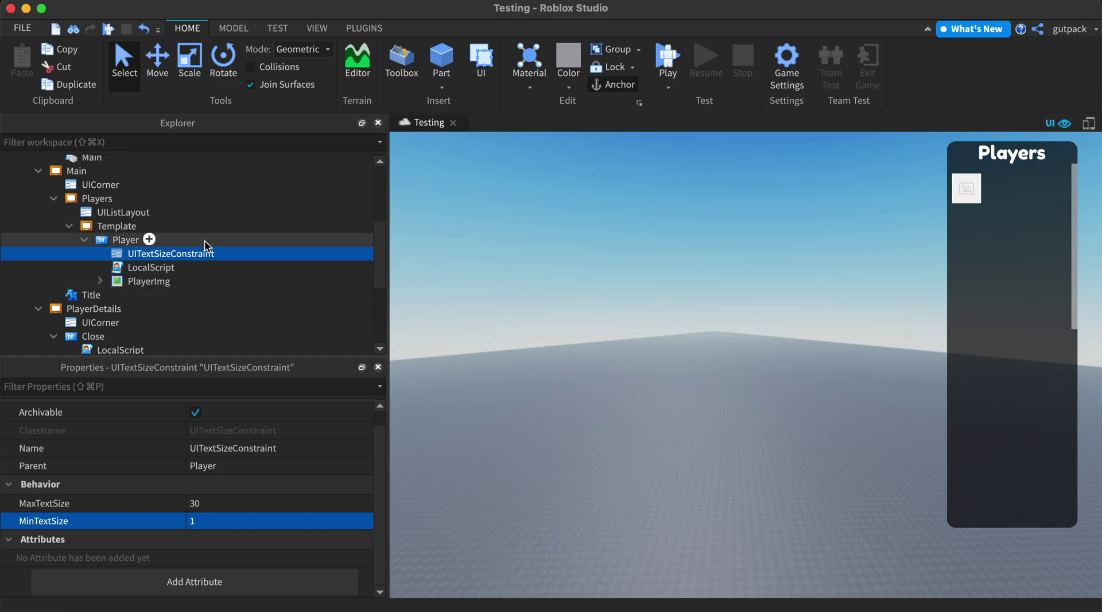
# Open the LocalScript inside PlayerImg, highlight all its code and enlarge the editor text.
pyautogui.click(129, 281)
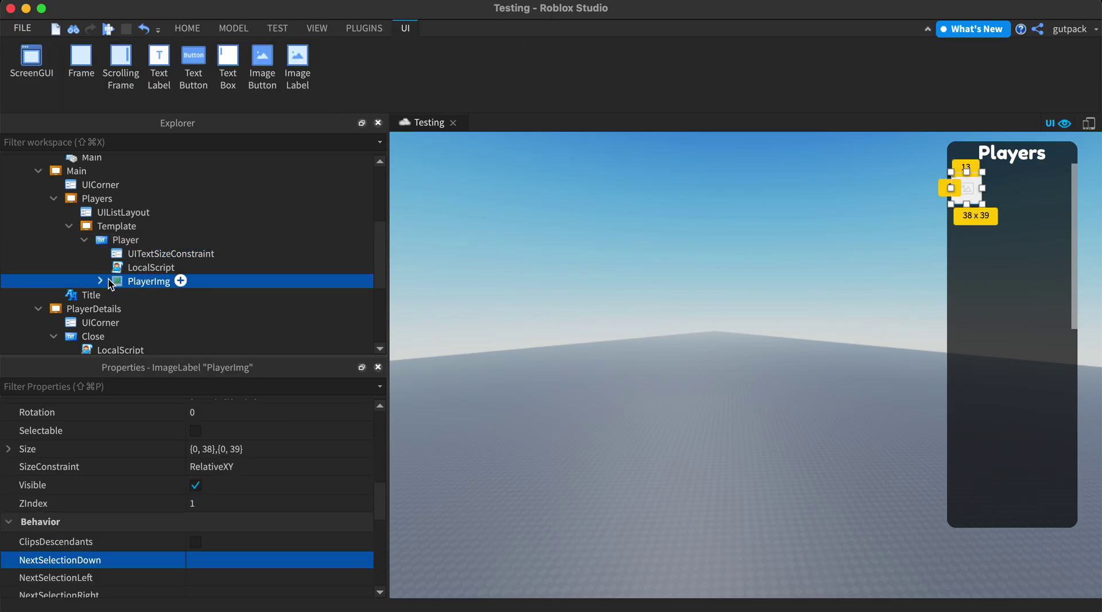
pyautogui.click(101, 282)
pyautogui.doubleClick(150, 295)
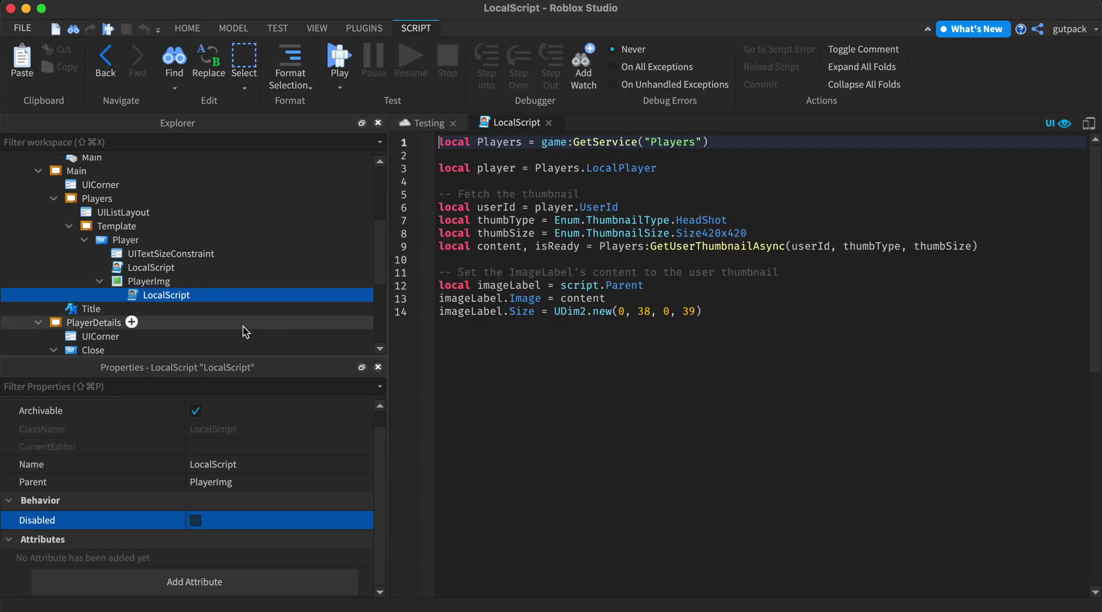
pyautogui.moveTo(684, 401); pyautogui.dragTo(325, 167)
pyautogui.click(684, 293)
pyautogui.moveTo(819, 367); pyautogui.dragTo(224, 11)
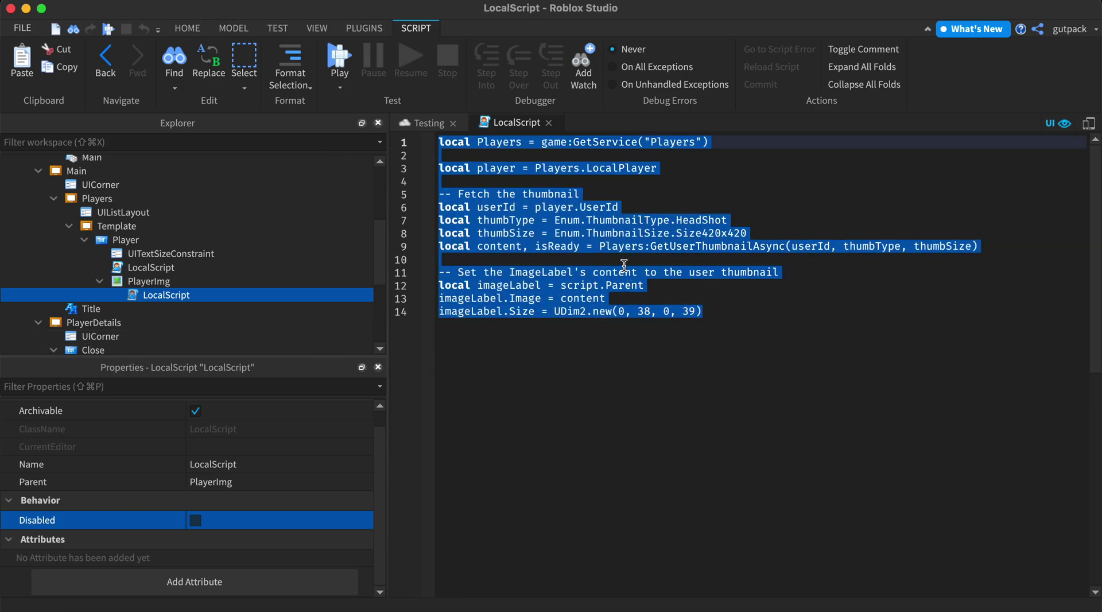
pyautogui.press('super+equal')
pyautogui.press('super+equal')
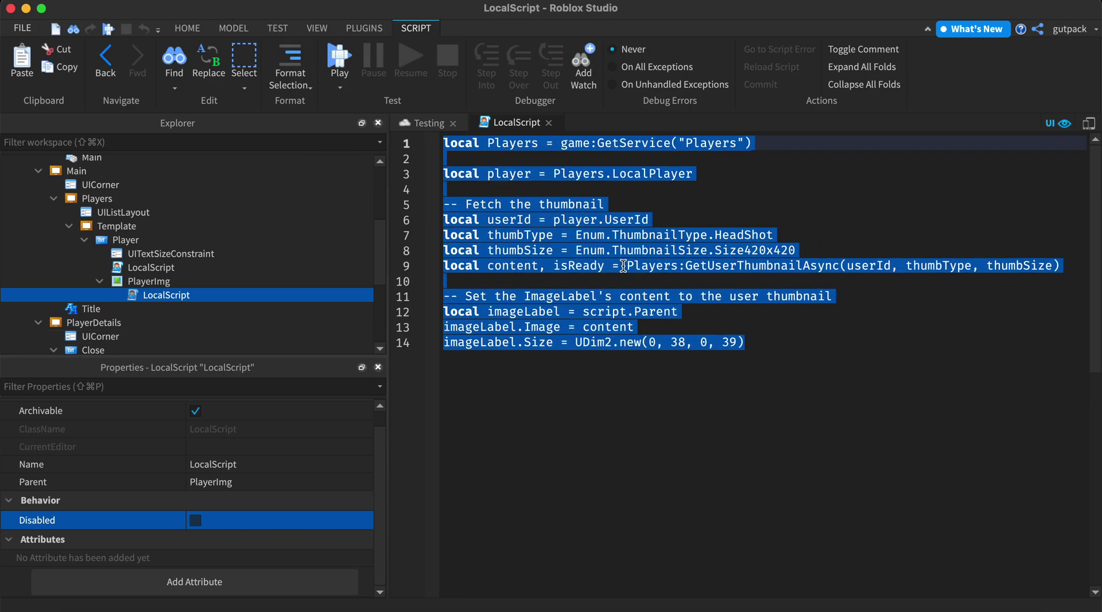
# Review the whole PlayerImg thumbnail script, highlighting its code from the Players service line down to the image settings.
pyautogui.click(680, 275)
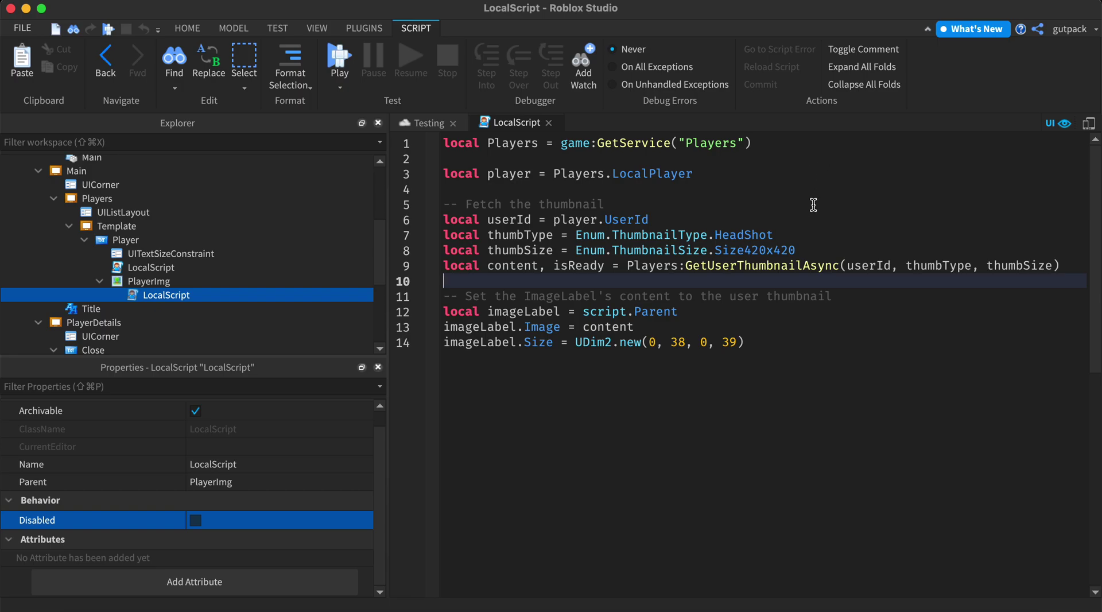
pyautogui.press('super+a')
pyautogui.click(759, 286)
pyautogui.moveTo(814, 323); pyautogui.dragTo(445, 141)
pyautogui.click(665, 223)
pyautogui.moveTo(768, 293); pyautogui.dragTo(445, 141)
pyautogui.click(746, 294)
pyautogui.moveTo(747, 358); pyautogui.dragTo(632, 368)
pyautogui.moveTo(759, 369); pyautogui.dragTo(706, 417)
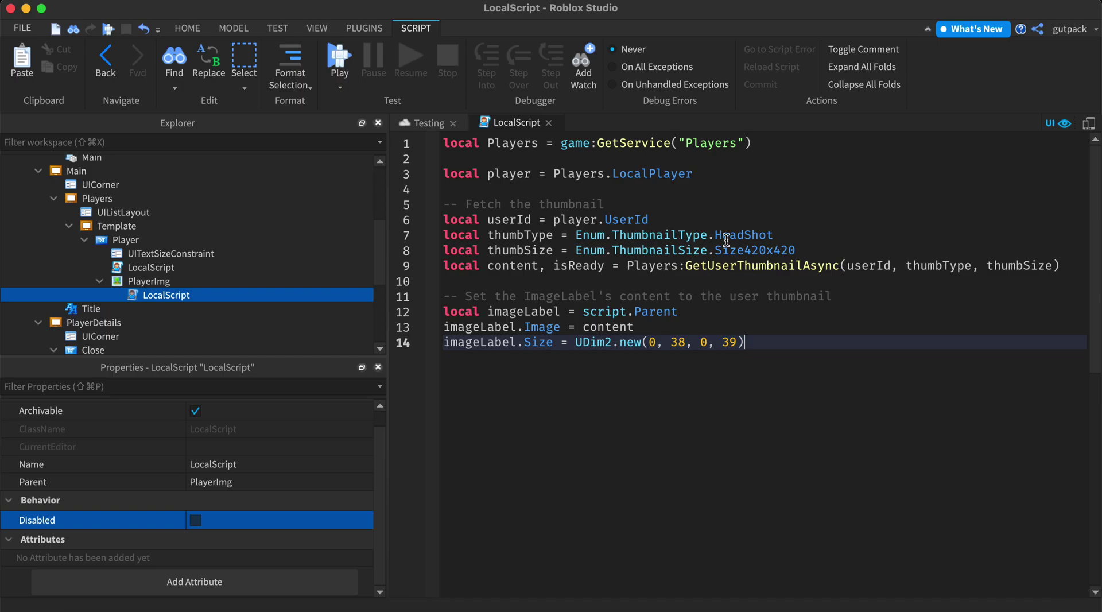
# Examine the thumbType and thumbSize lines of the thumbnail script, highlighting HeadShot and Size420x420.
pyautogui.doubleClick(754, 250)
pyautogui.doubleClick(741, 235)
pyautogui.click(787, 234)
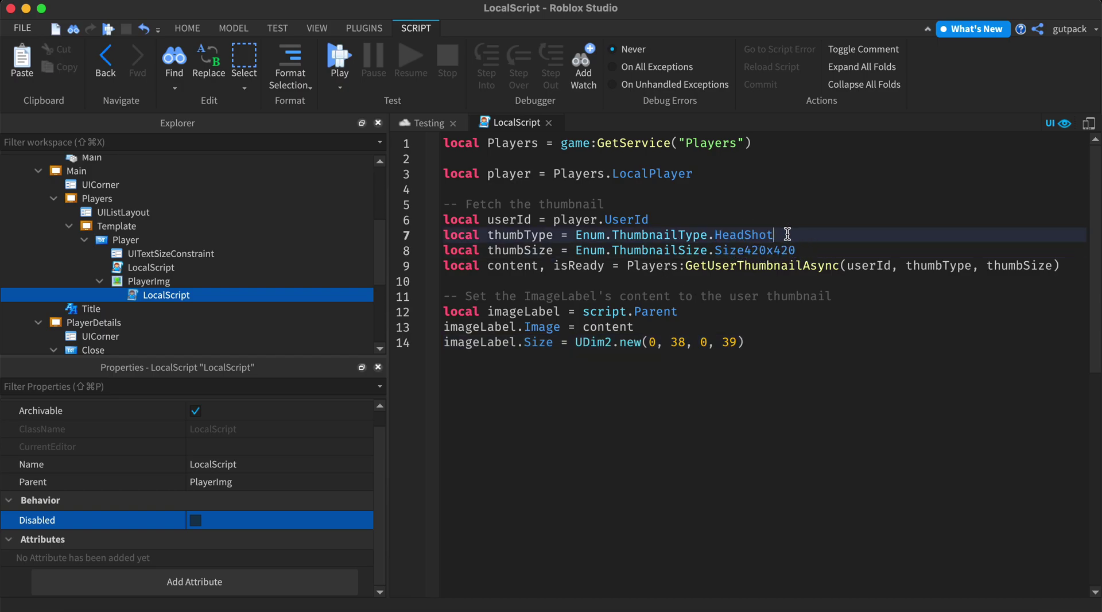
pyautogui.moveTo(789, 237); pyautogui.dragTo(437, 233)
pyautogui.click(627, 237)
pyautogui.moveTo(796, 250); pyautogui.dragTo(438, 250)
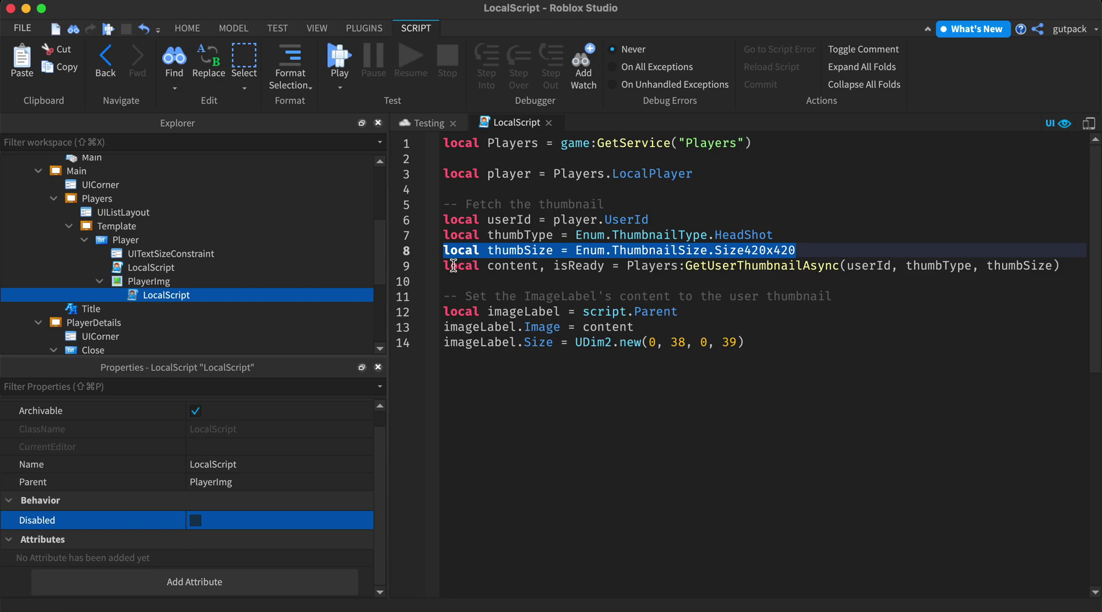
# Examine the GetUserThumbnailAsync line and its userId and thumbType arguments.
pyautogui.click(445, 266)
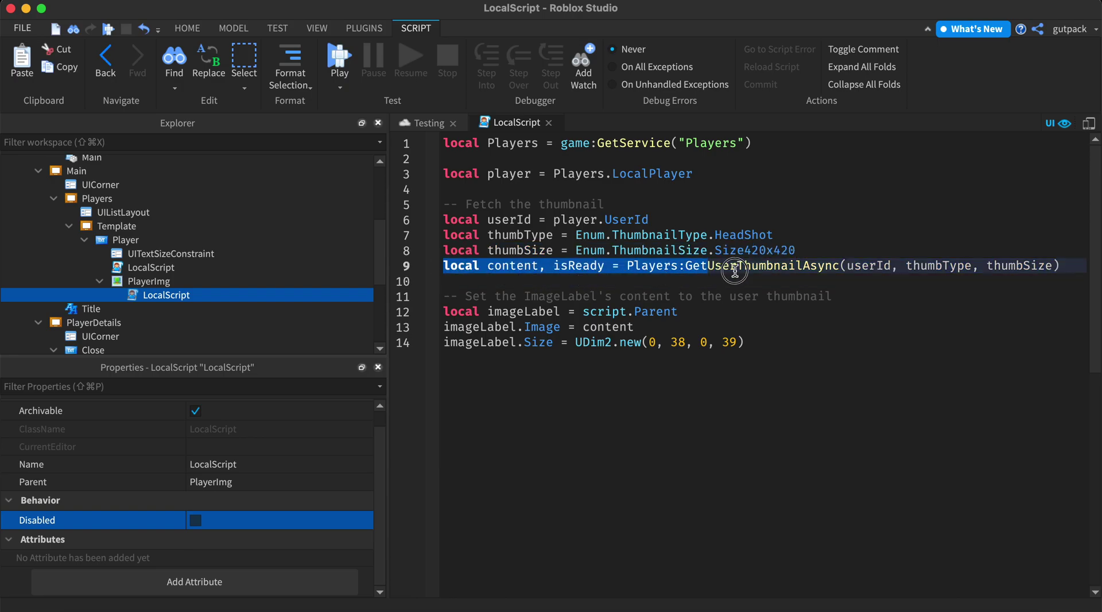
pyautogui.moveTo(738, 271); pyautogui.dragTo(825, 277)
pyautogui.click(799, 281)
pyautogui.click(873, 267)
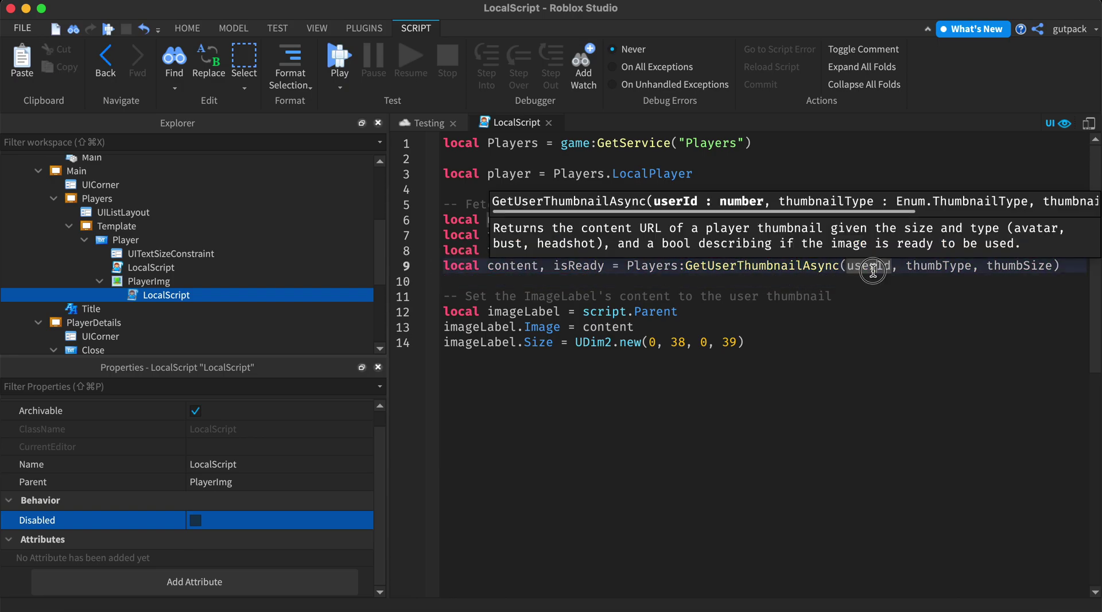
pyautogui.click(915, 267)
pyautogui.click(973, 317)
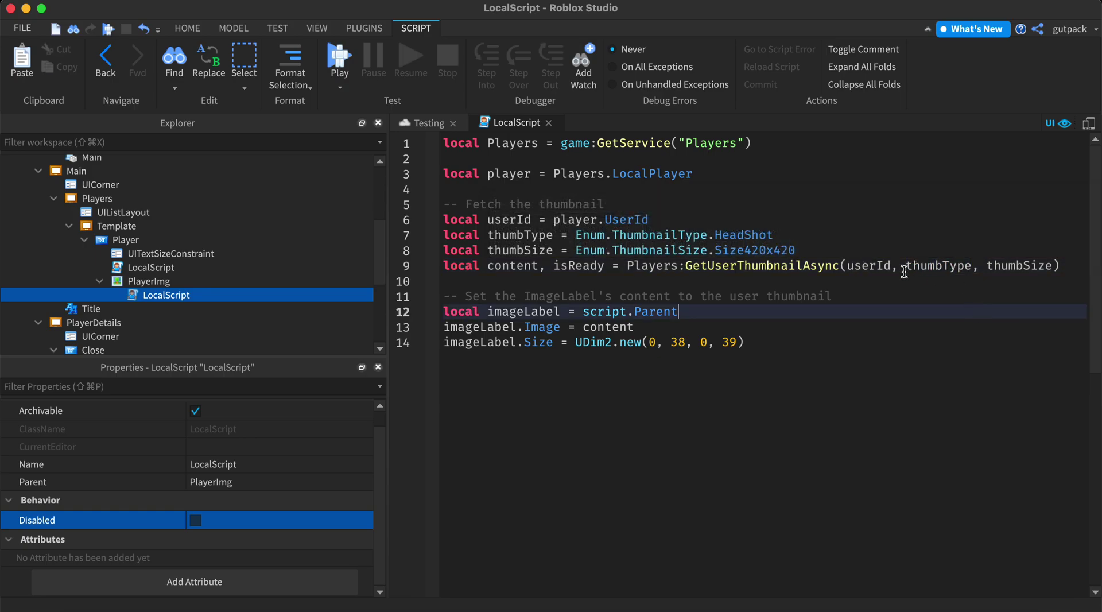
pyautogui.moveTo(906, 267)
pyautogui.mouseDown()
pyautogui.moveTo(1057, 281)
pyautogui.moveTo(444, 250)
pyautogui.moveTo(442, 266)
pyautogui.mouseUp()
pyautogui.click(1075, 325)
# Highlight the imageLabel parent and size lines of the thumbnail script, and close the script.
pyautogui.click(776, 348)
pyautogui.moveTo(686, 313); pyautogui.dragTo(440, 312)
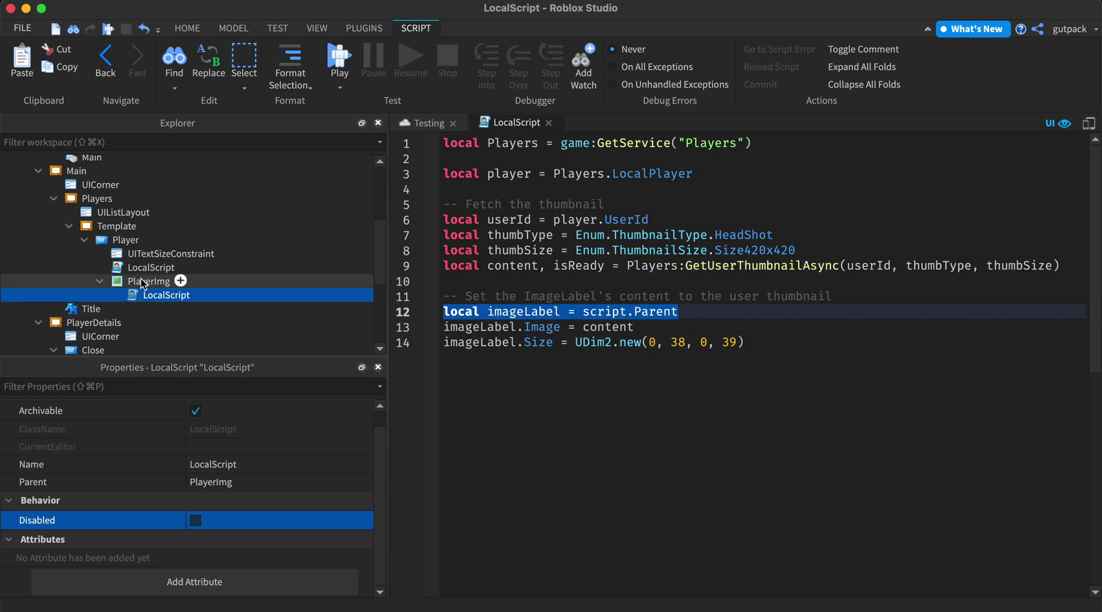
pyautogui.click(788, 378)
pyautogui.moveTo(777, 355); pyautogui.dragTo(427, 347)
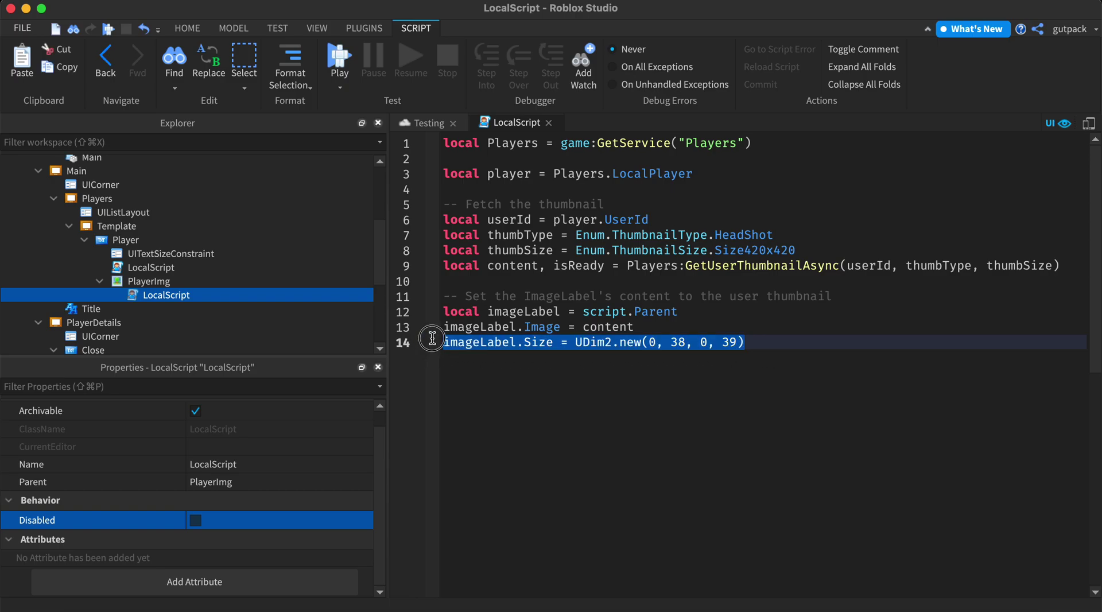
pyautogui.click(757, 312)
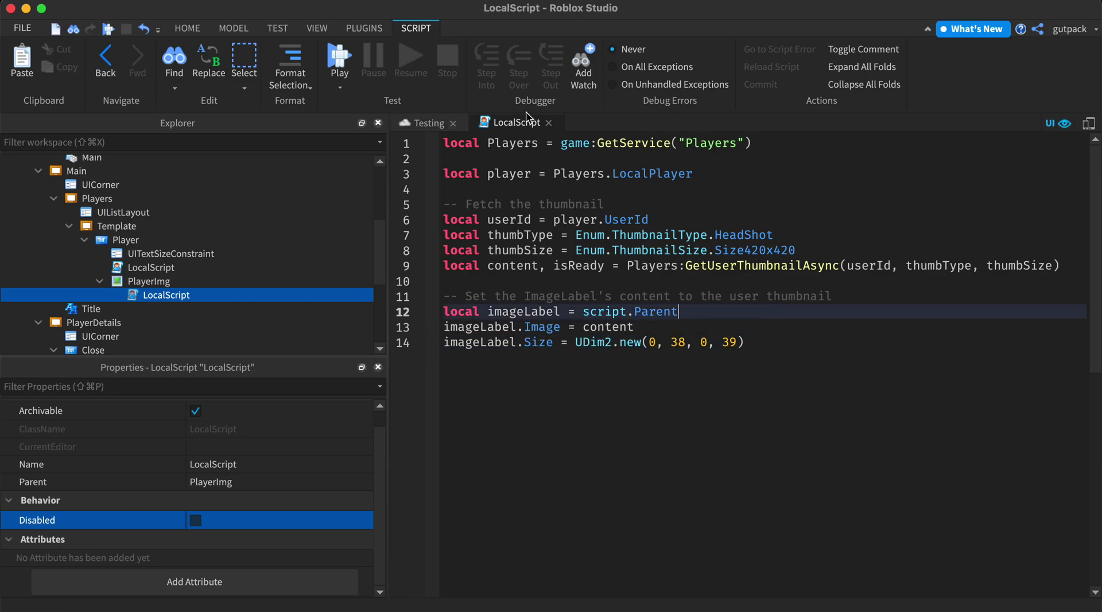
pyautogui.click(551, 123)
pyautogui.click(552, 186)
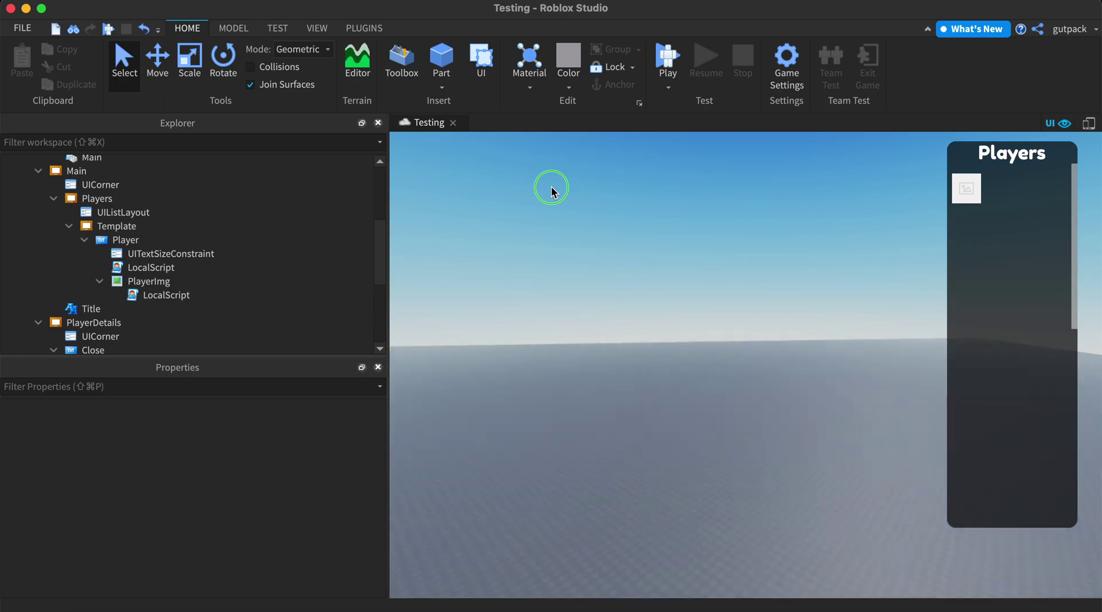
# Inspect the LocalScript inside the Player button, close it and collapse the Template frame.
pyautogui.moveTo(691, 316); pyautogui.dragTo(688, 310, button='right')
pyautogui.doubleClick(148, 267)
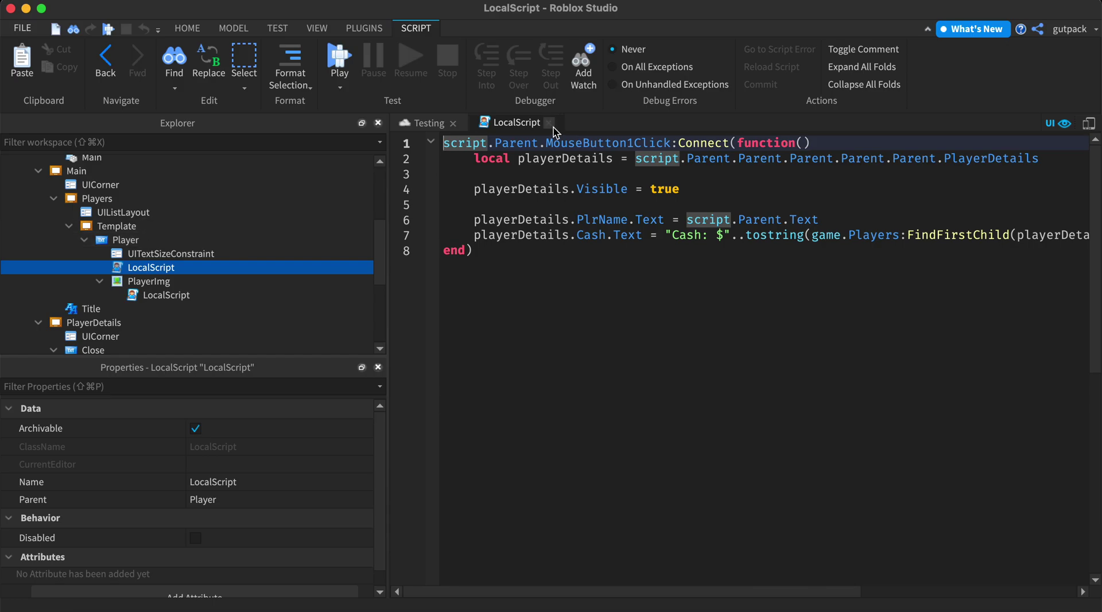
pyautogui.click(549, 123)
pyautogui.click(69, 227)
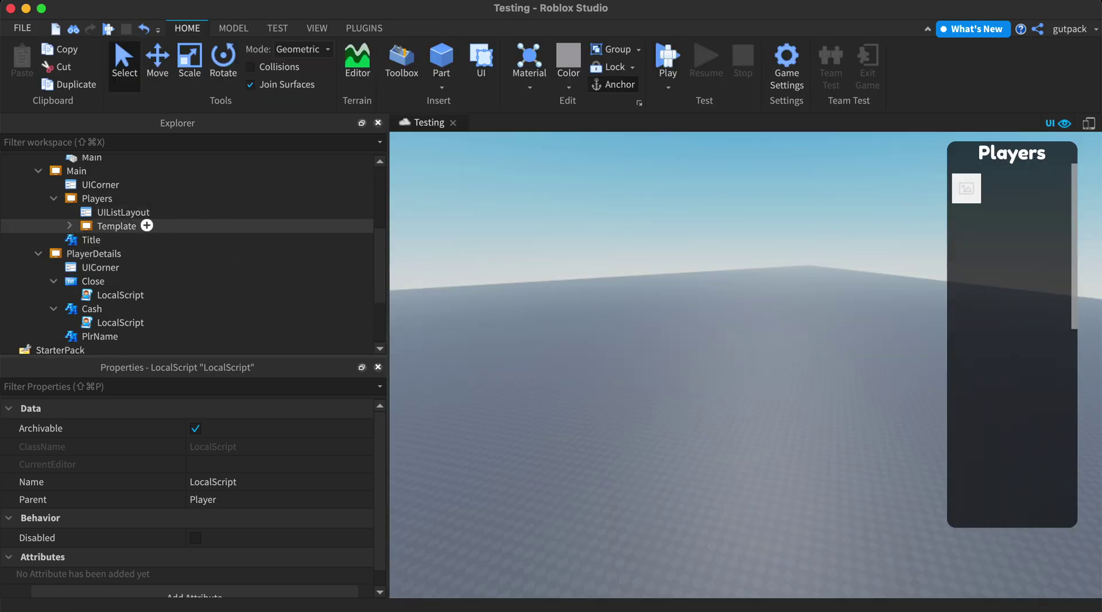
# Open the Main module script under Loader and read through its code.
pyautogui.scroll(-2, 71, 230)
pyautogui.scroll(3, 71, 237)
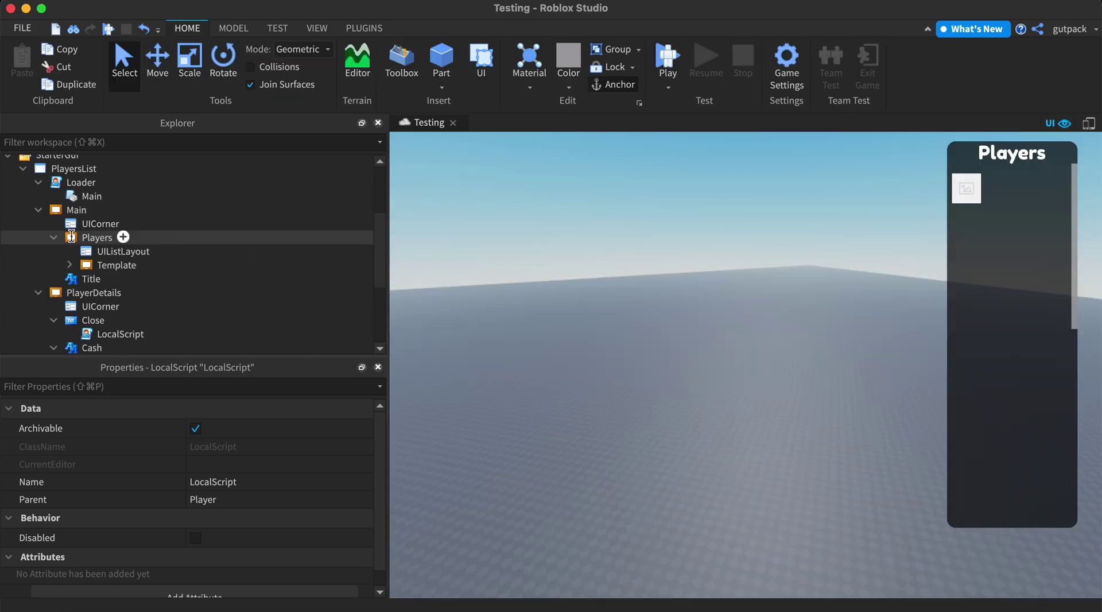
pyautogui.click(87, 198)
pyautogui.doubleClick(88, 198)
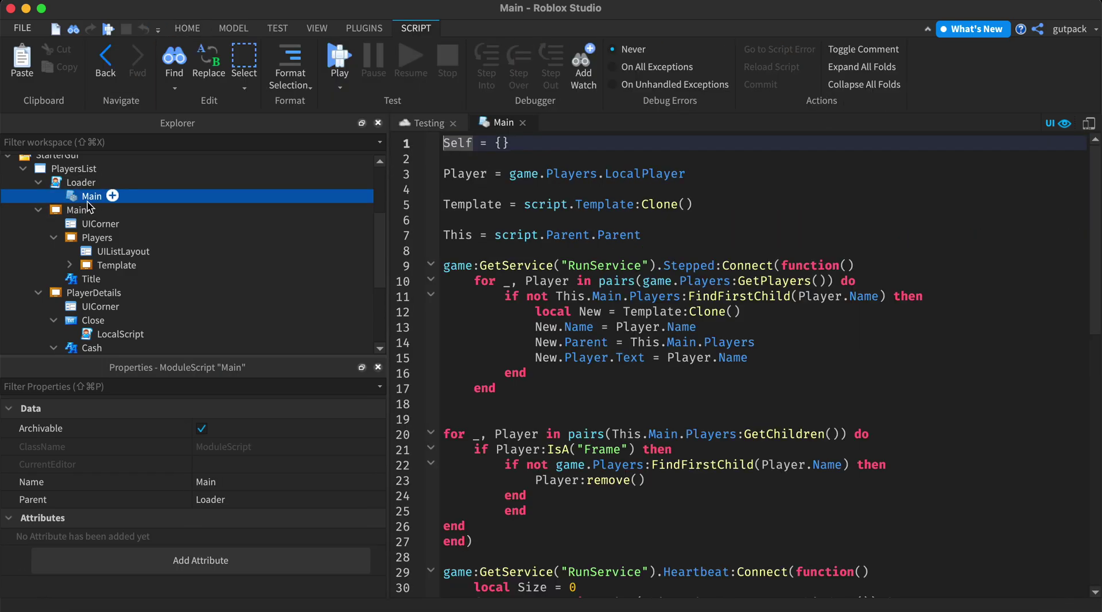
pyautogui.scroll(-3, 516, 319)
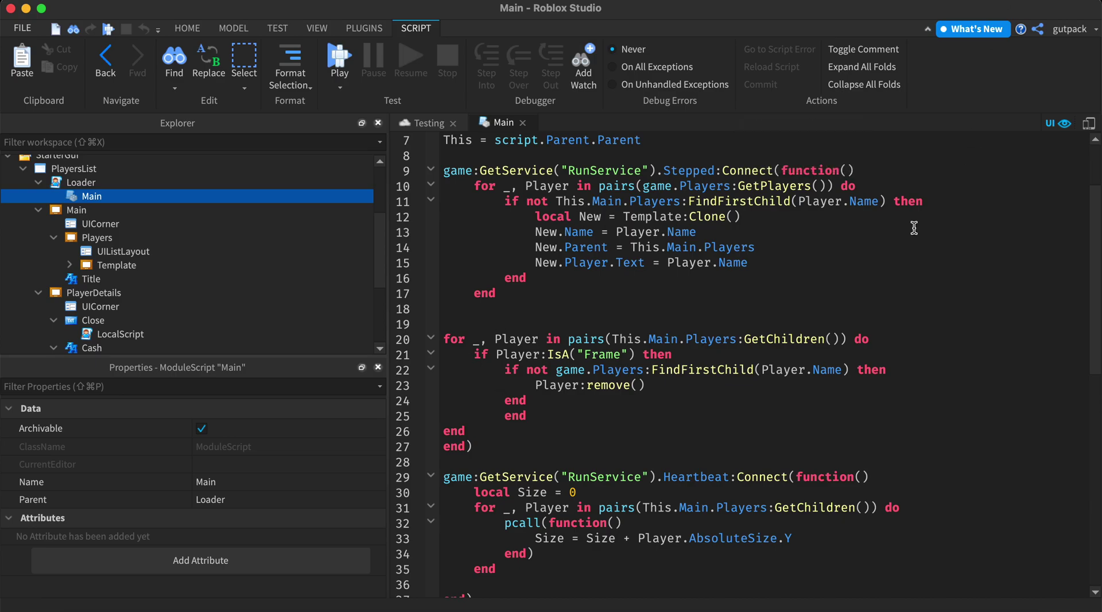
pyautogui.scroll(-1, 696, 253)
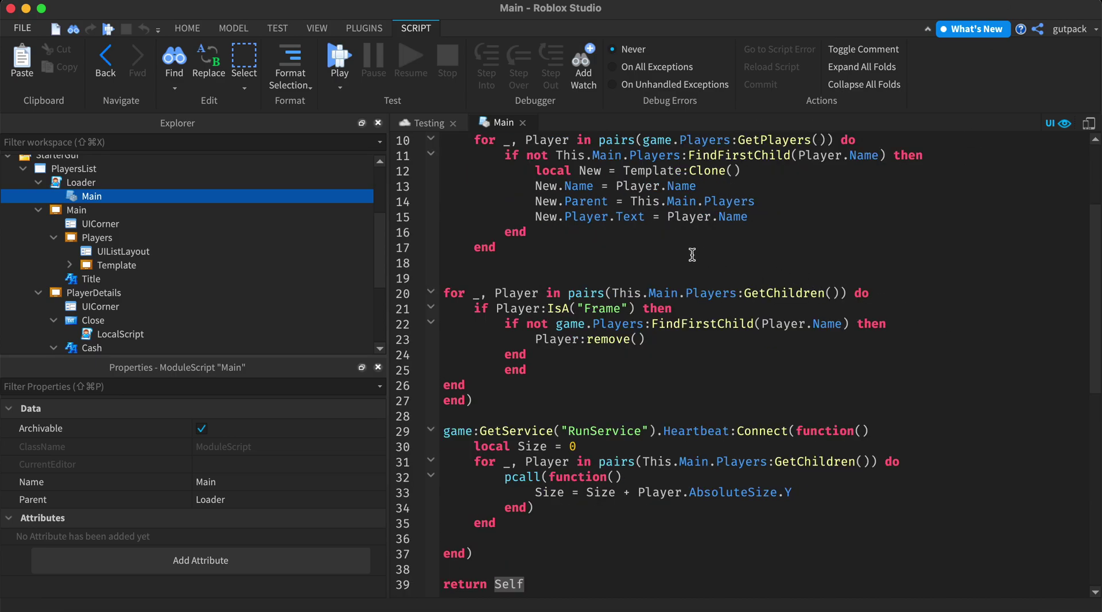
pyautogui.scroll(2, 696, 253)
pyautogui.scroll(-1, 172, 218)
# Move the Template frame back into the Loader's Main module, matching the script's Template reference.
pyautogui.moveTo(122, 225); pyautogui.dragTo(139, 179)
pyautogui.click(501, 155)
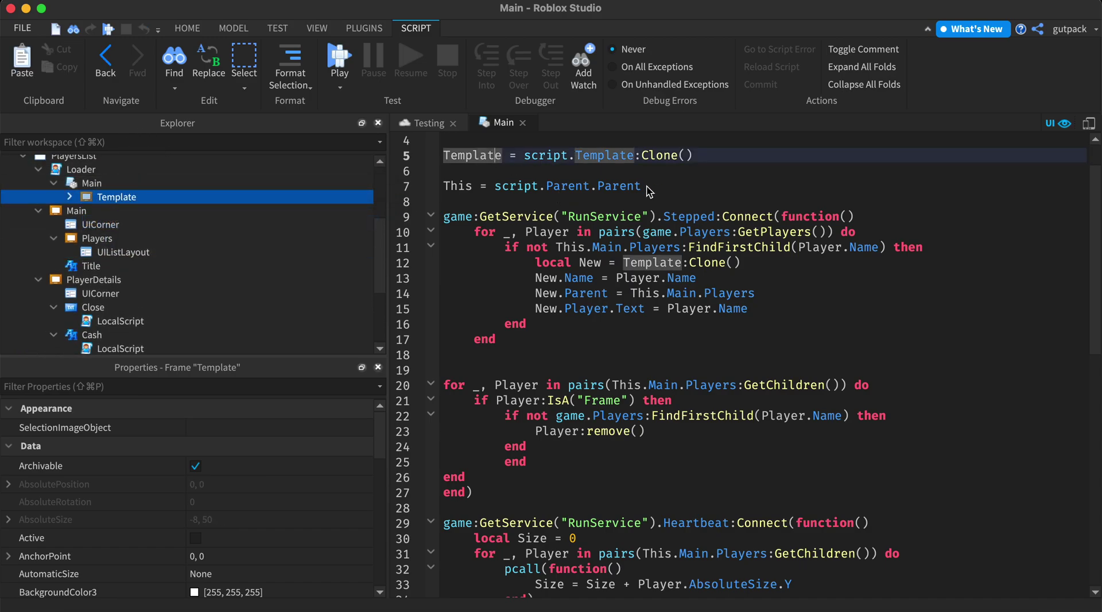
# Examine the Template clone line and the RunService Stepped connection in the Main module script.
pyautogui.moveTo(741, 263); pyautogui.dragTo(535, 264)
pyautogui.doubleClick(701, 215)
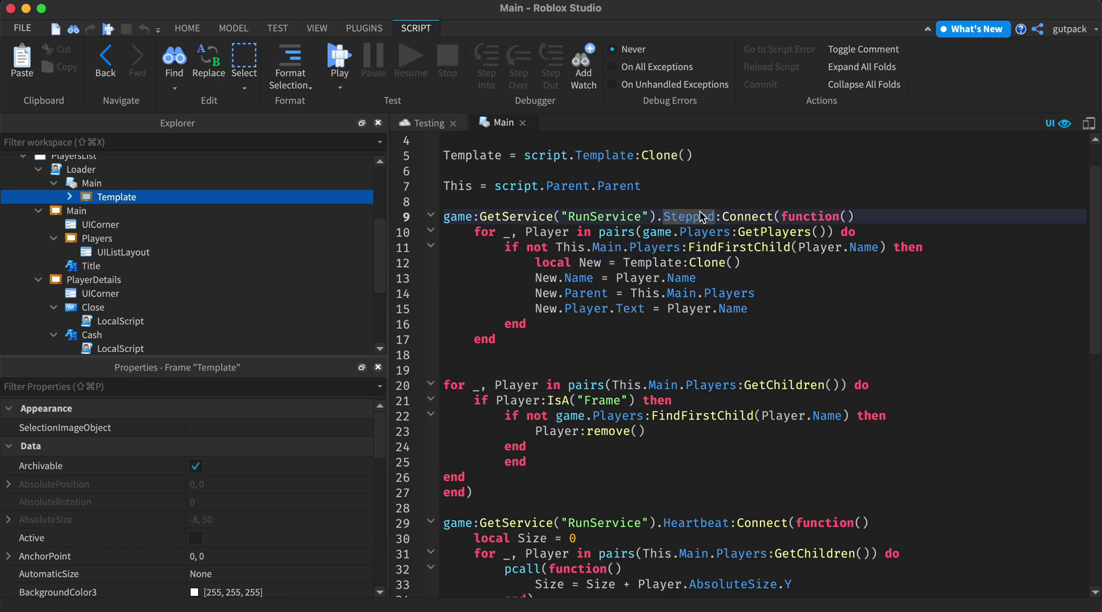
pyautogui.click(525, 221)
pyautogui.click(545, 202)
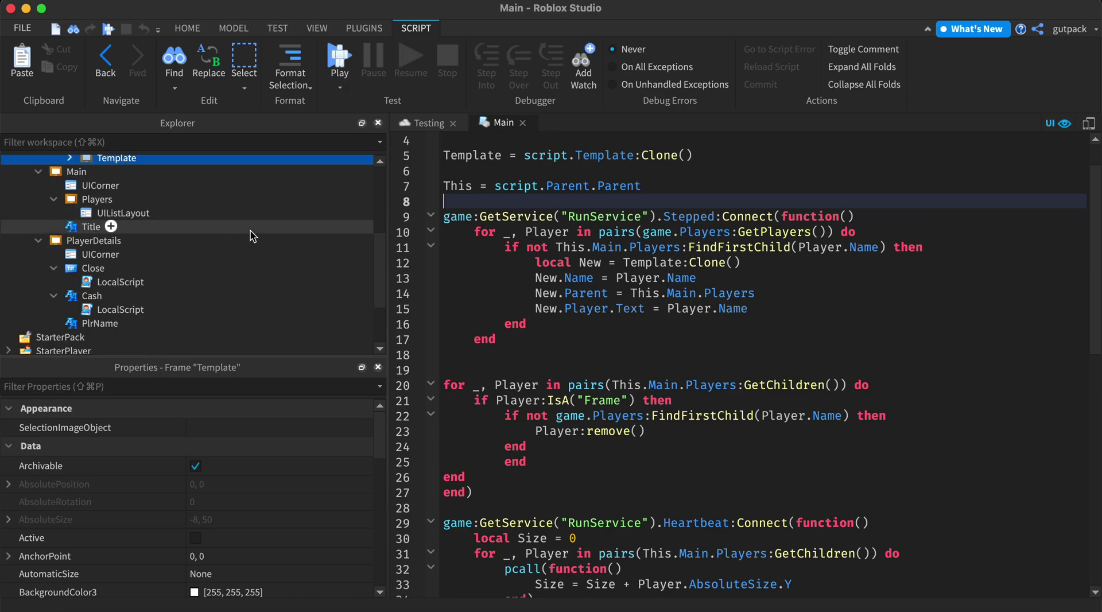
pyautogui.click(484, 217)
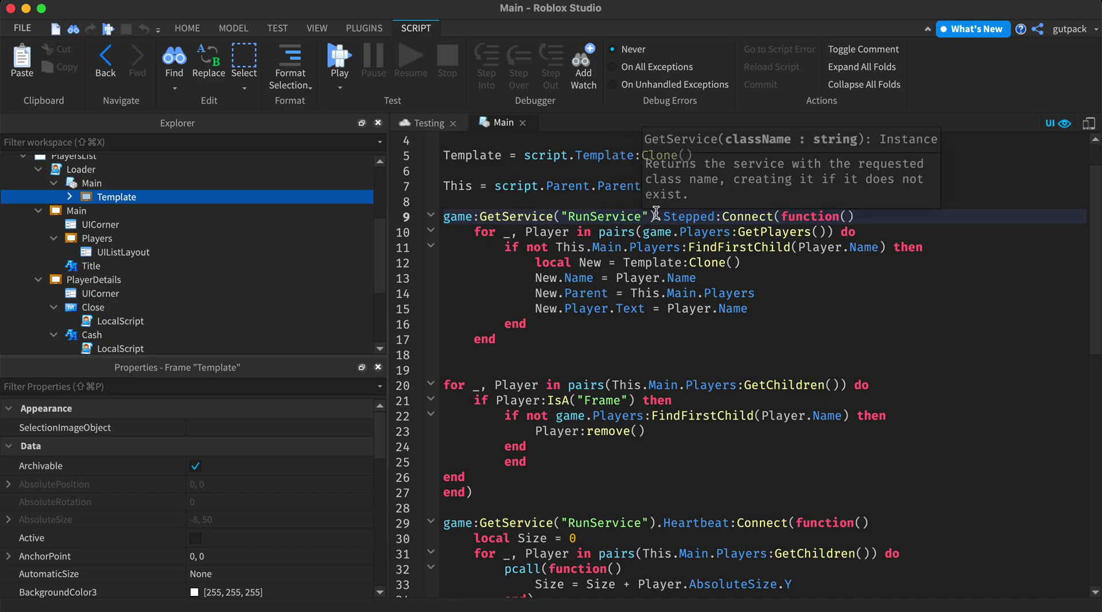
# Examine the Stepped loop over all players and its FindFirstChild check in the Main module script.
pyautogui.moveTo(693, 216); pyautogui.dragTo(715, 215)
pyautogui.click(703, 202)
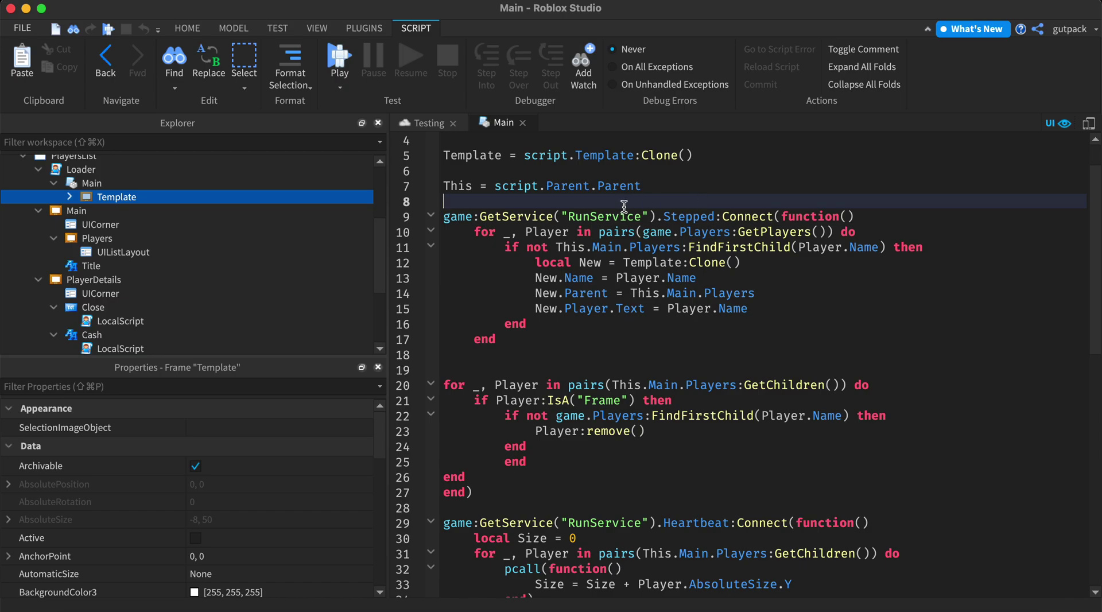
pyautogui.moveTo(824, 309); pyautogui.dragTo(864, 204)
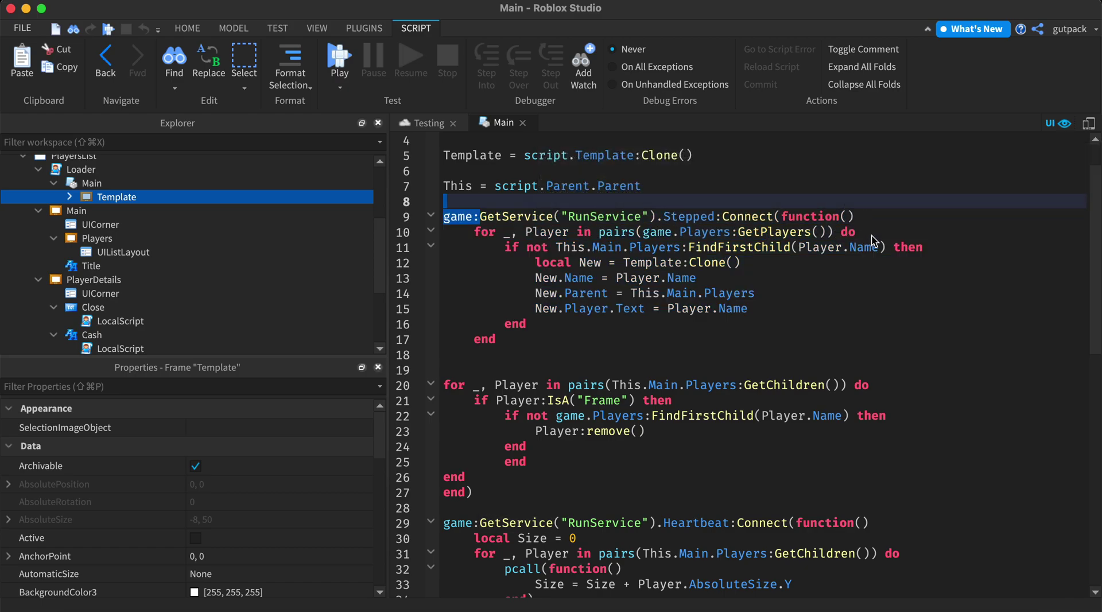
pyautogui.click(979, 248)
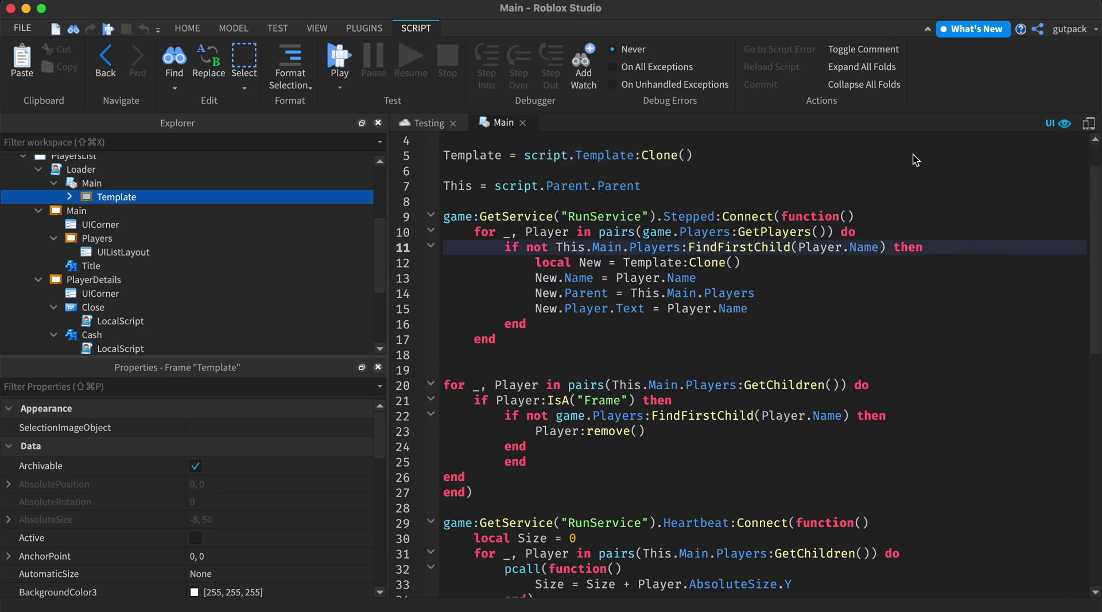
pyautogui.click(799, 248)
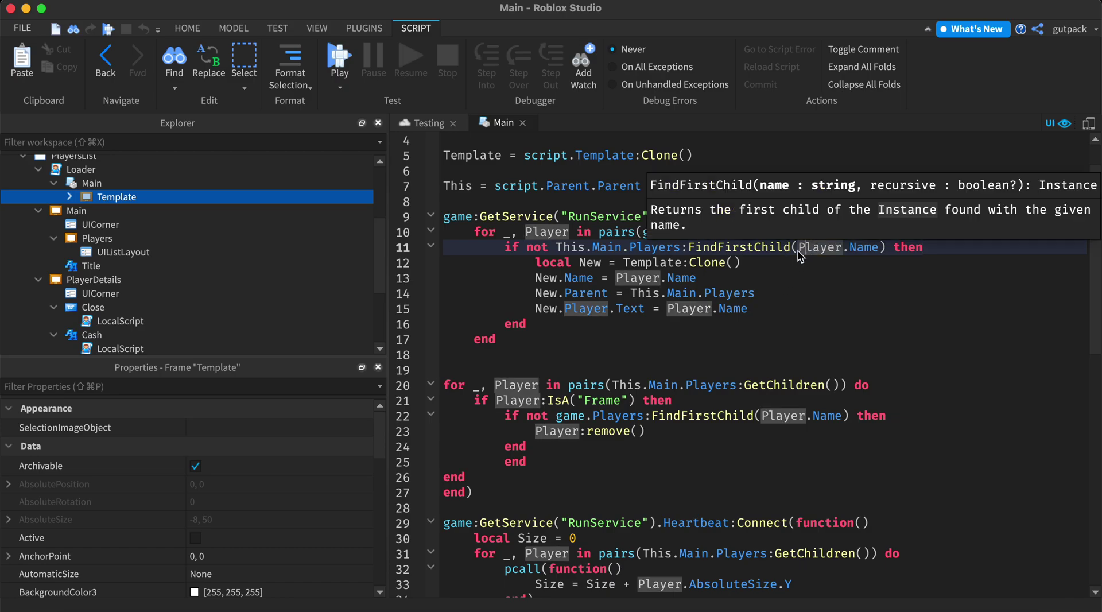
pyautogui.click(672, 262)
pyautogui.click(573, 247)
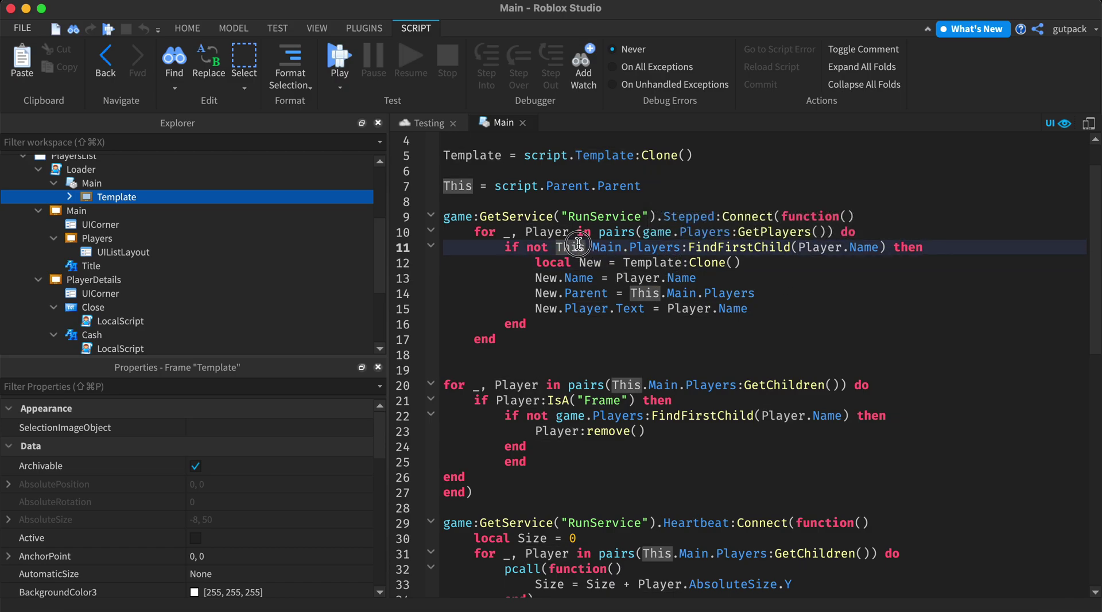
pyautogui.moveTo(576, 247); pyautogui.dragTo(856, 251)
# Examine the lines that clone the Template, name the copy after the player and parent it to This.Main.Players.
pyautogui.click(772, 264)
pyautogui.moveTo(559, 263); pyautogui.dragTo(757, 262)
pyautogui.click(577, 278)
pyautogui.moveTo(576, 278); pyautogui.dragTo(720, 275)
pyautogui.click(540, 295)
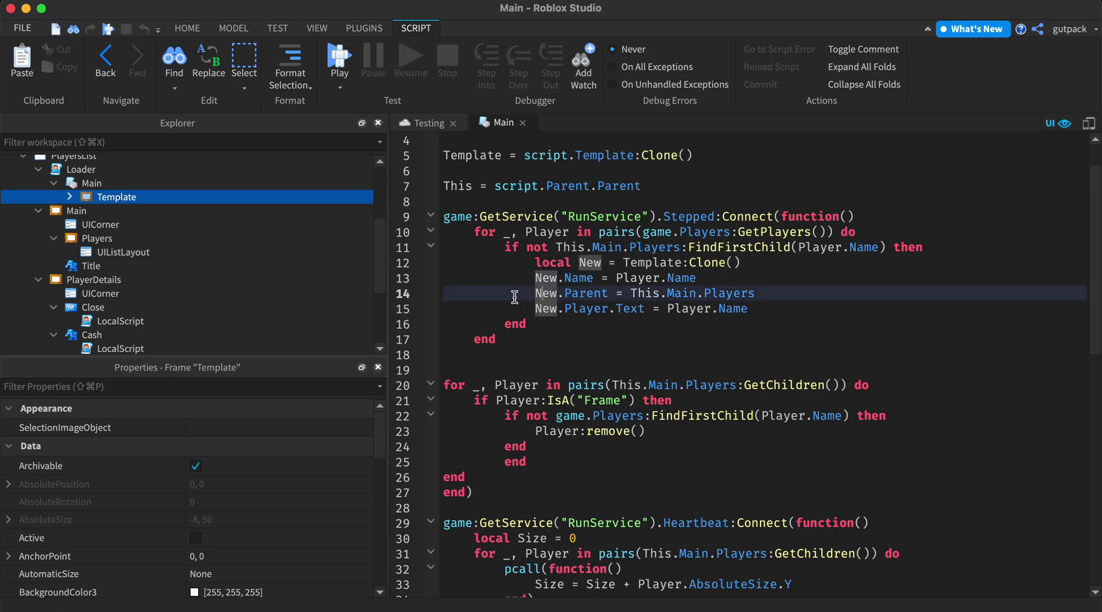
pyautogui.moveTo(506, 294); pyautogui.dragTo(782, 293)
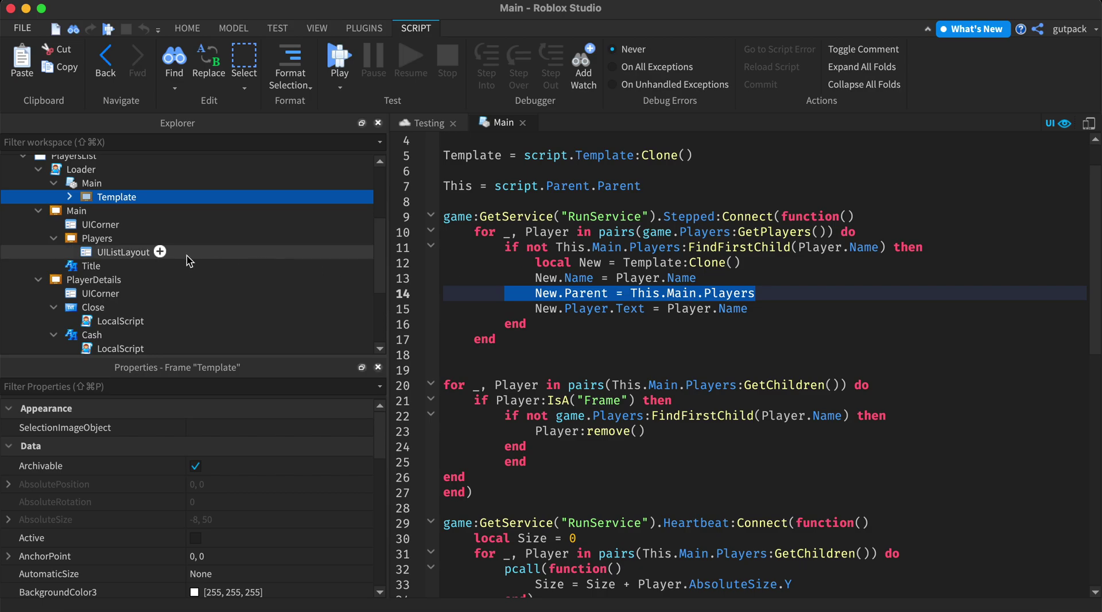
# Show the Players scrolling frame in the Testing viewport, deselect it and return to the Main module script.
pyautogui.scroll(-3, 143, 264)
pyautogui.click(439, 123)
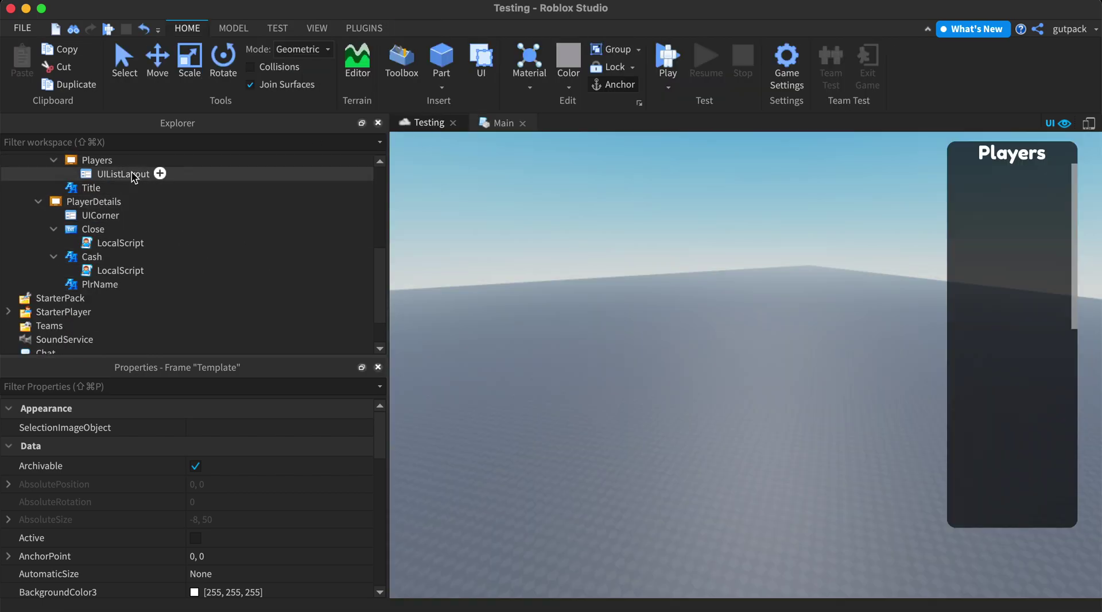
pyautogui.click(95, 160)
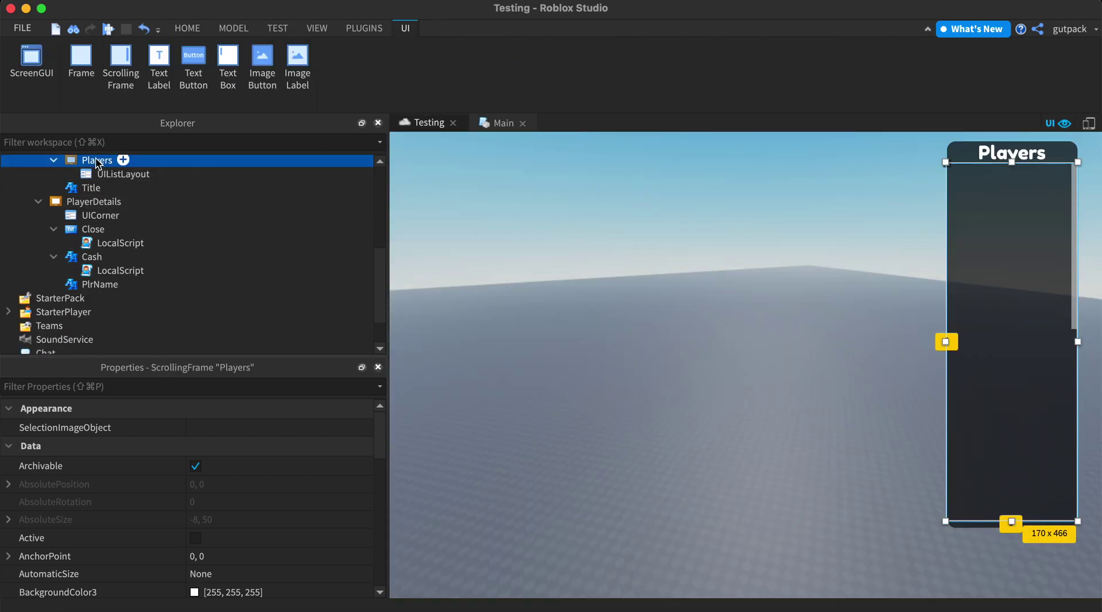
pyautogui.click(644, 162)
pyautogui.click(508, 123)
pyautogui.click(817, 286)
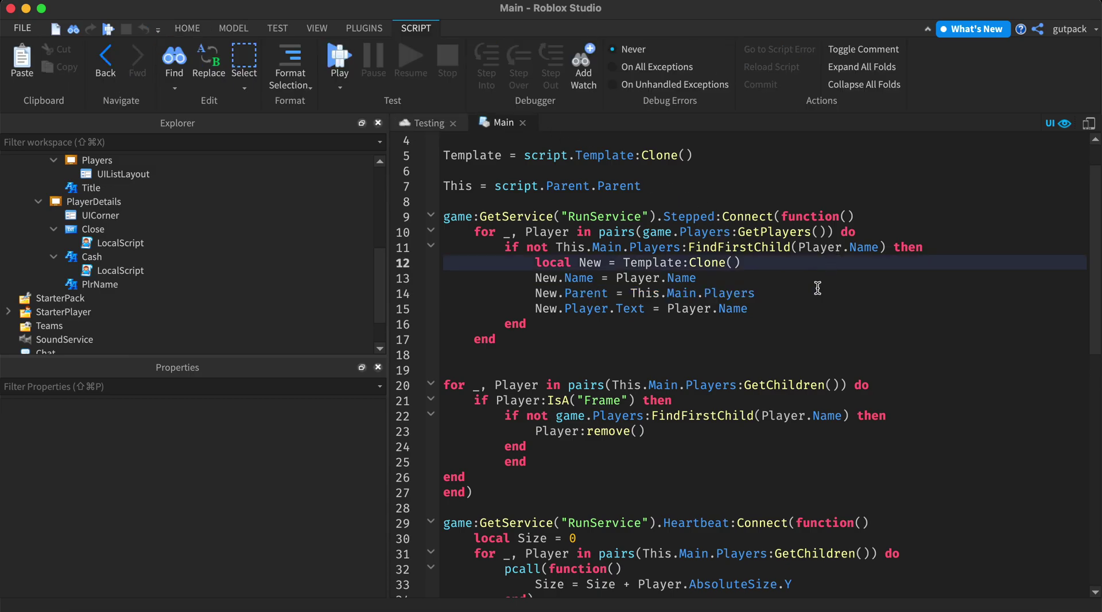
# Read through the Main module's player loop, frame removal loop and Heartbeat function, and close the script.
pyautogui.moveTo(804, 307); pyautogui.dragTo(445, 170)
pyautogui.click(655, 231)
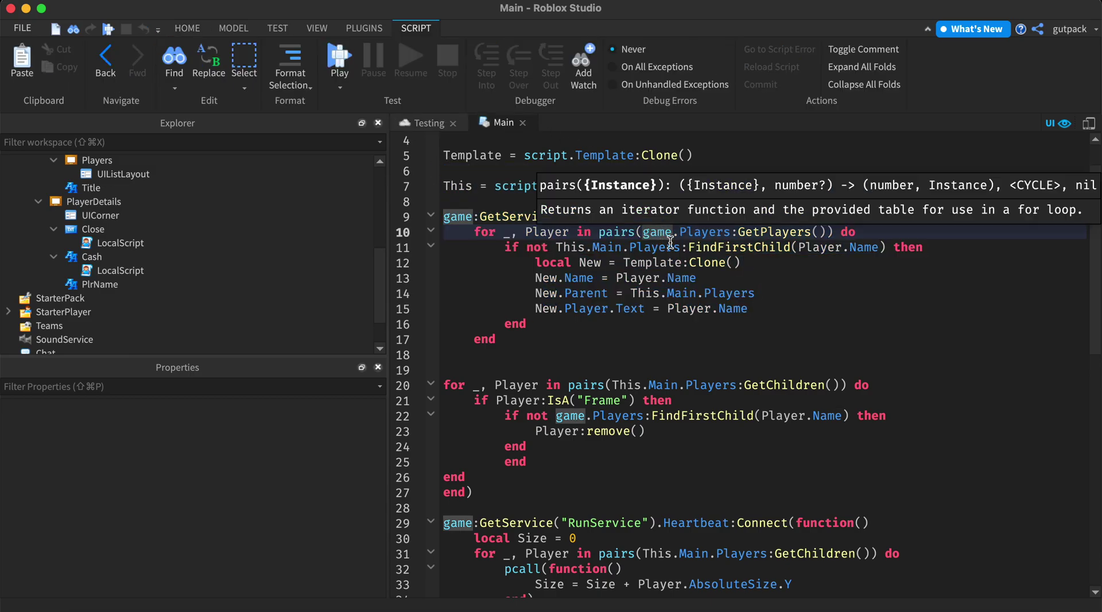
pyautogui.scroll(-3, 709, 261)
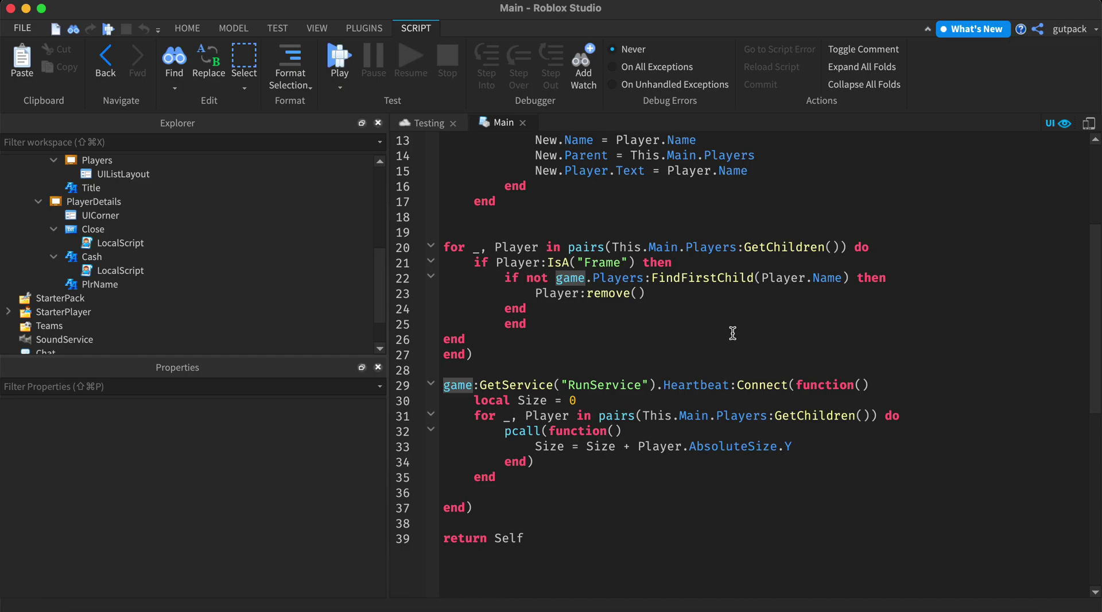
pyautogui.scroll(-5, 740, 345)
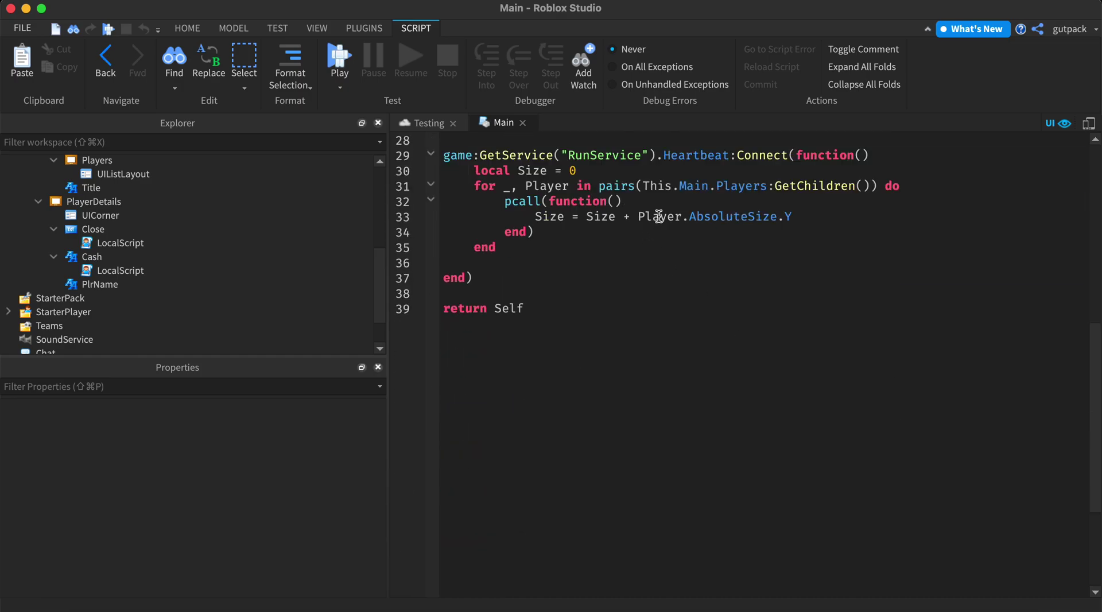
pyautogui.scroll(3, 632, 195)
pyautogui.click(520, 155)
pyautogui.scroll(6, 628, 234)
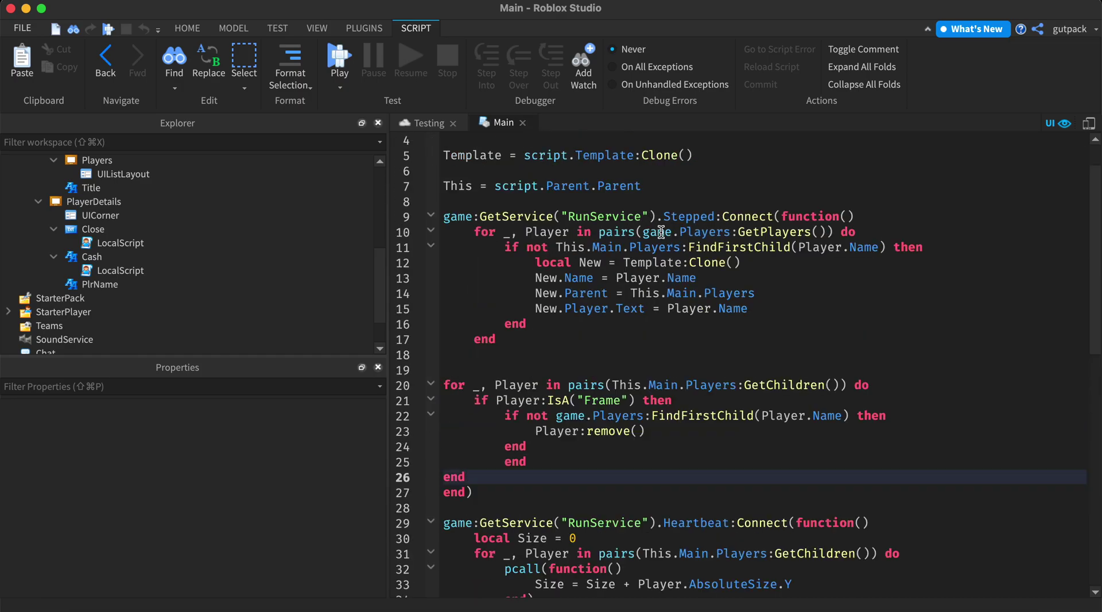
pyautogui.scroll(-3, 654, 233)
pyautogui.scroll(5, 661, 232)
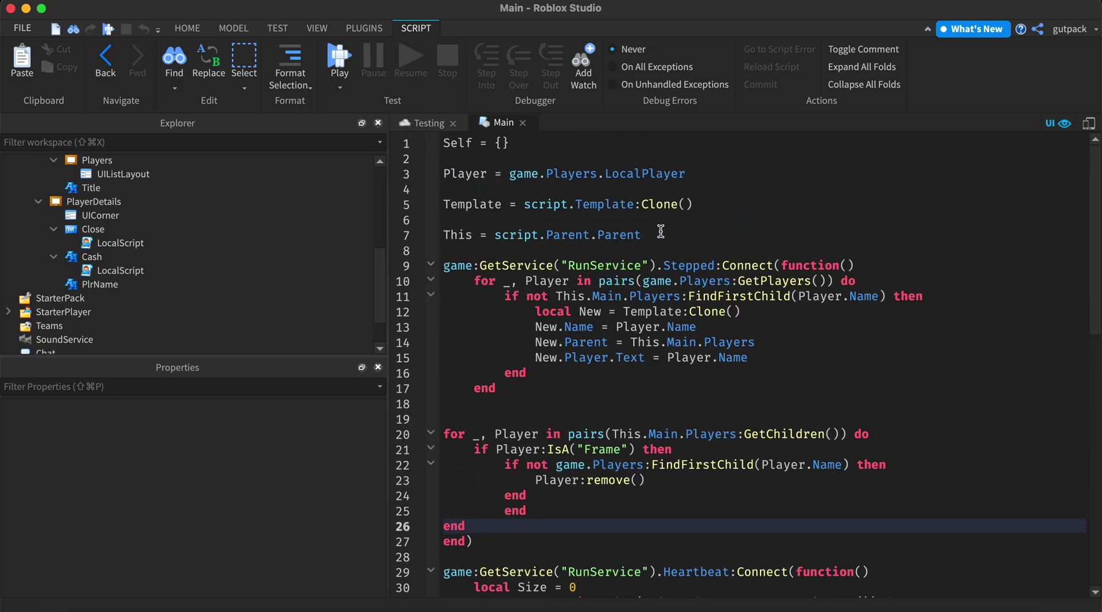
pyautogui.scroll(-5, 661, 231)
pyautogui.scroll(5, 661, 231)
pyautogui.scroll(-5, 661, 232)
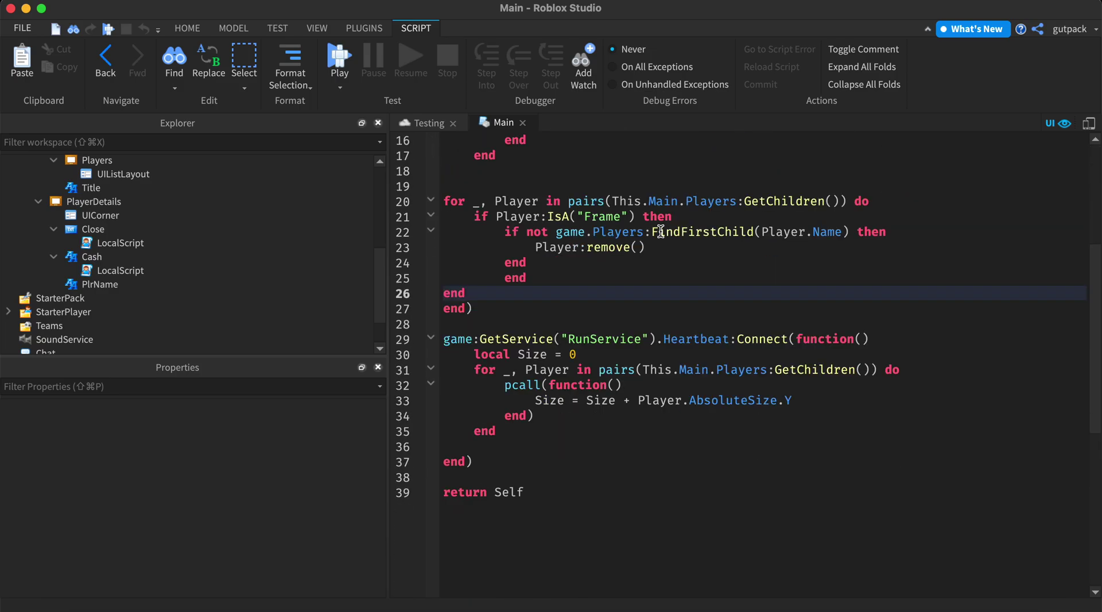
pyautogui.click(523, 122)
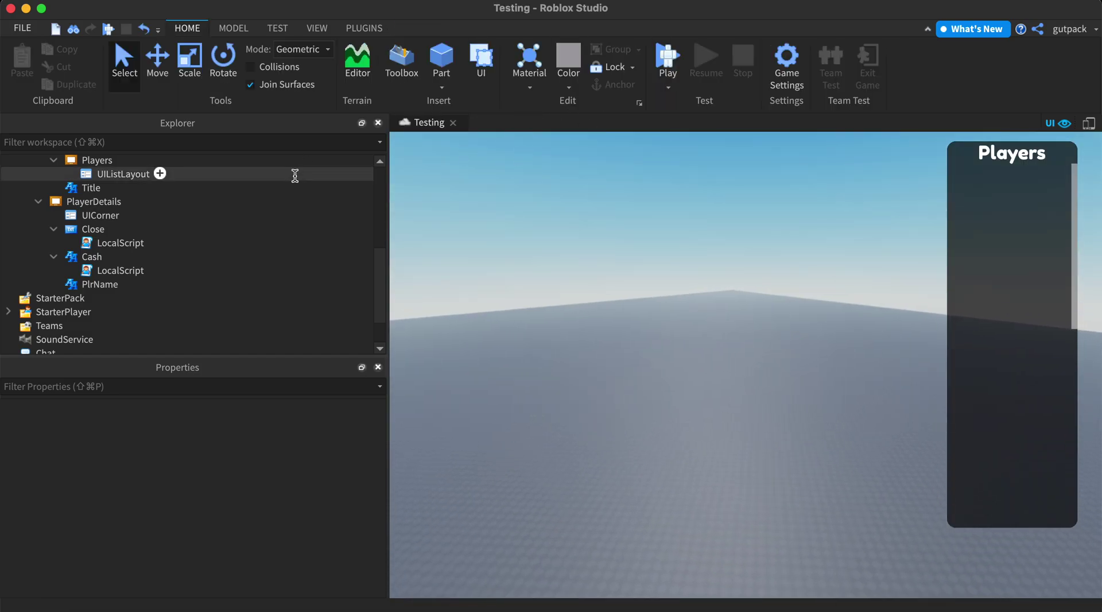
pyautogui.scroll(5, 291, 179)
pyautogui.click(584, 254)
pyautogui.press('s')
pyautogui.moveTo(584, 254); pyautogui.dragTo(585, 254, button='right')
pyautogui.press('w')
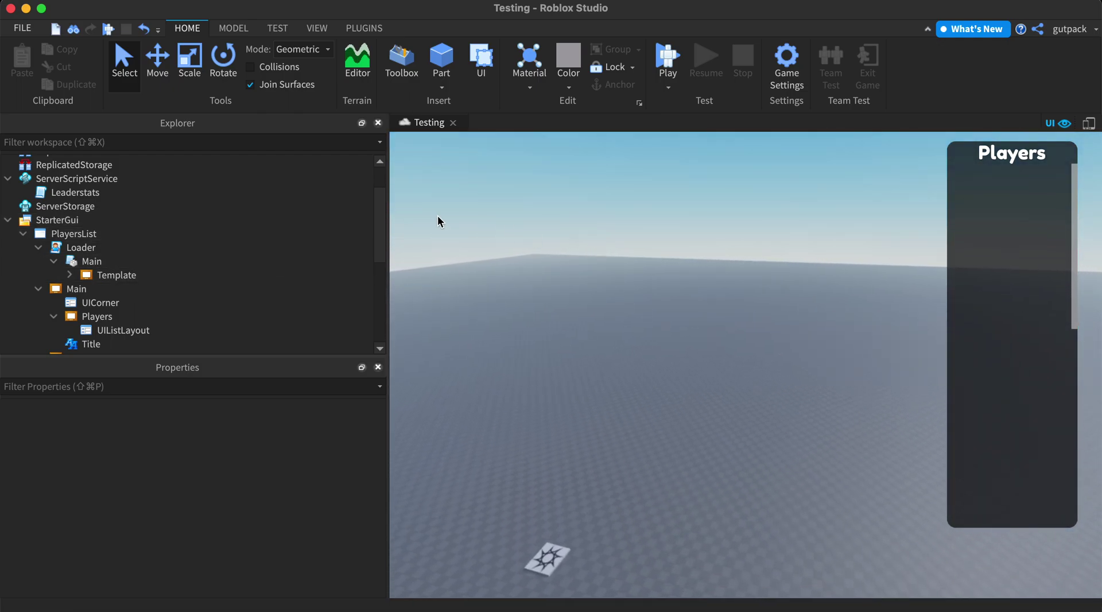
pyautogui.click(109, 232)
pyautogui.click(407, 288)
pyautogui.scroll(-2, 115, 252)
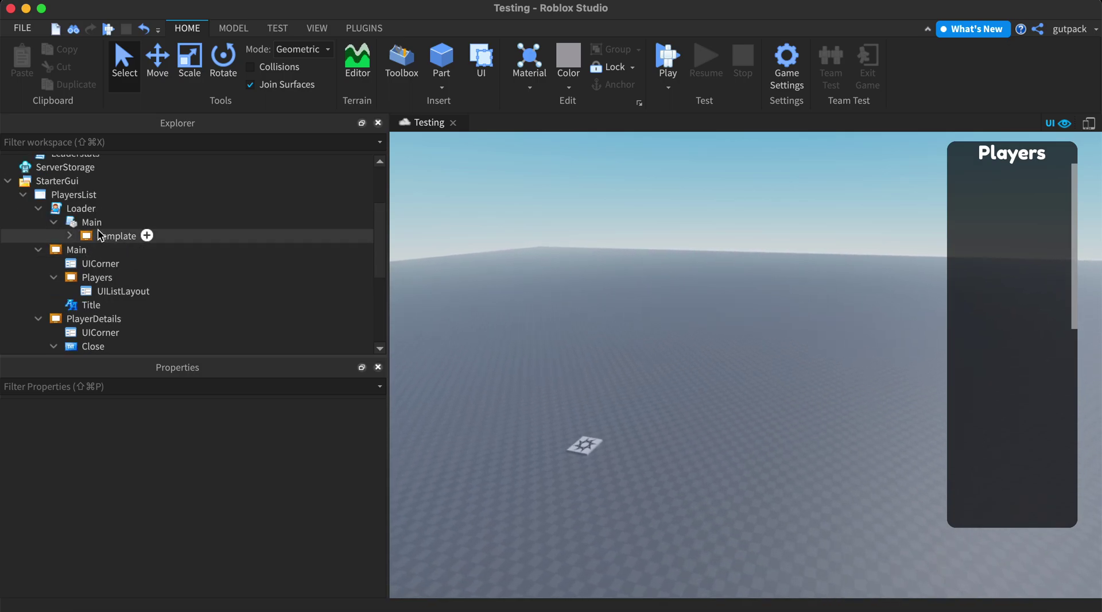
pyautogui.moveTo(560, 263); pyautogui.dragTo(381, 265, button='right')
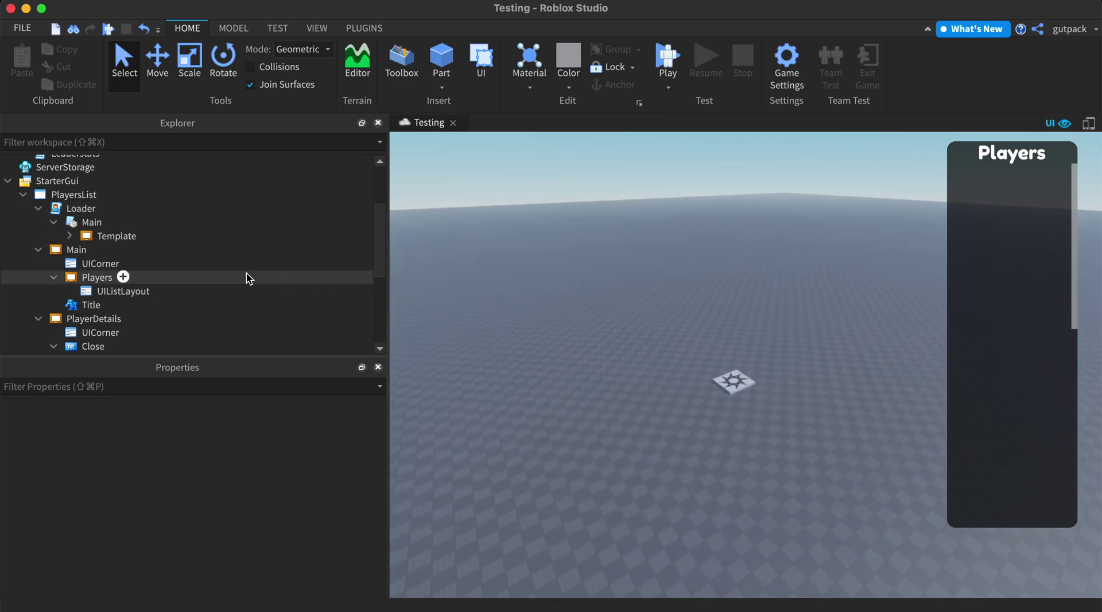
pyautogui.scroll(-2, 172, 261)
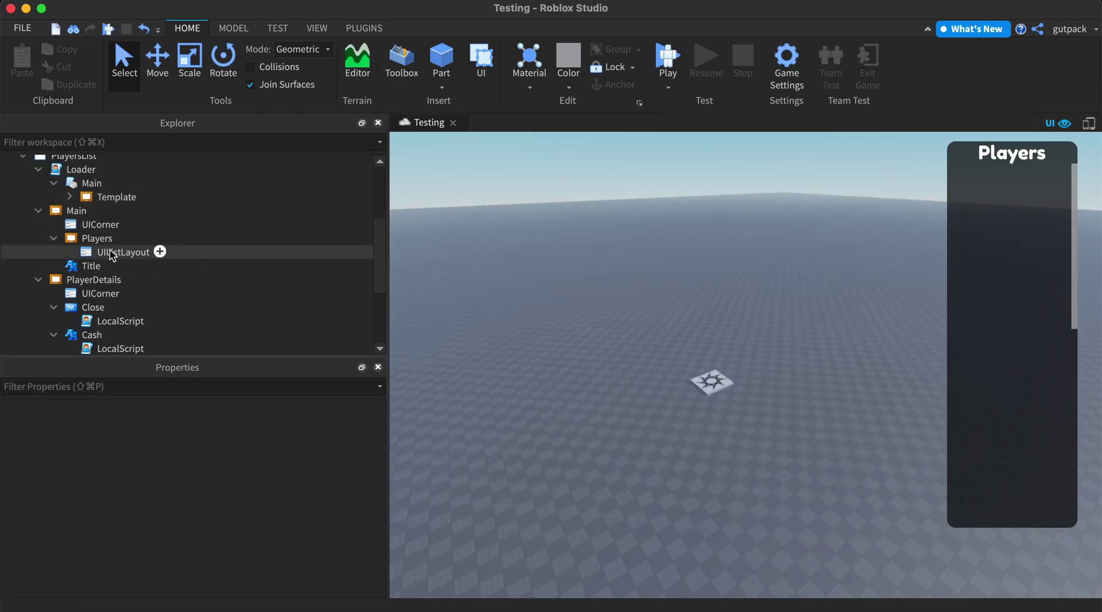
# Inspect the UIListLayout inside the Players frame, and briefly open and close the Loader's Main module script.
pyautogui.click(125, 253)
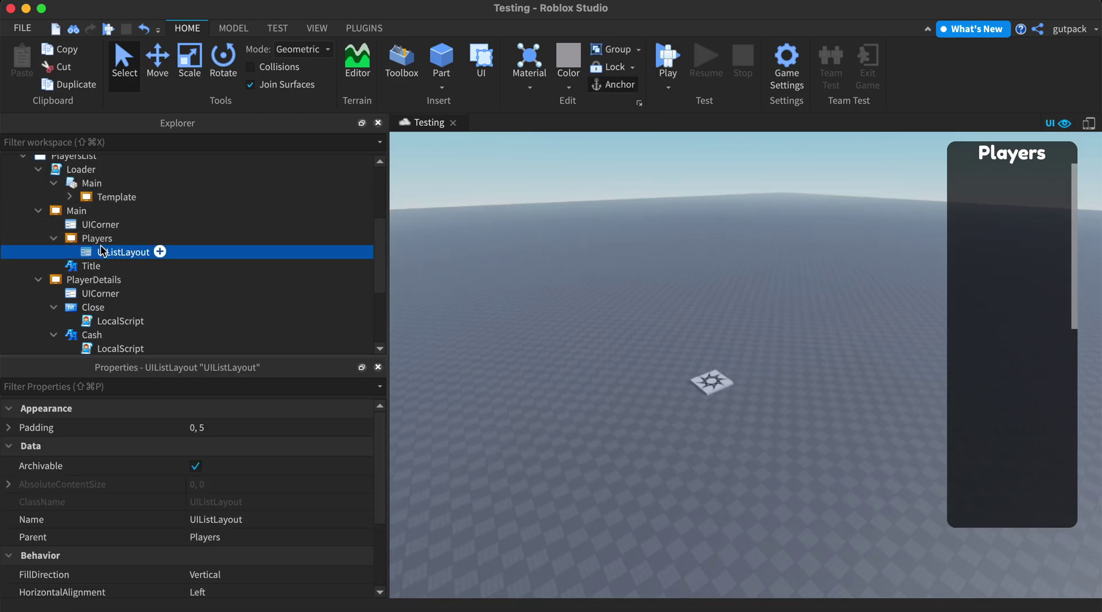
pyautogui.scroll(4, 101, 246)
pyautogui.doubleClick(92, 261)
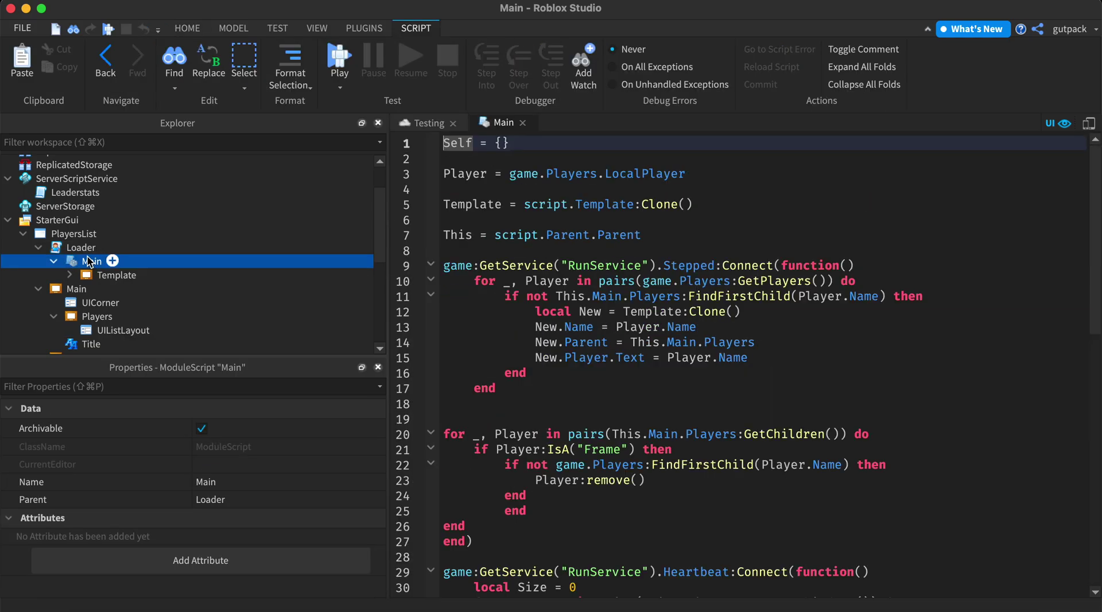
pyautogui.click(522, 123)
# Open the Loader LocalScript under PlayersList, examine all of its code and close it.
pyautogui.doubleClick(75, 251)
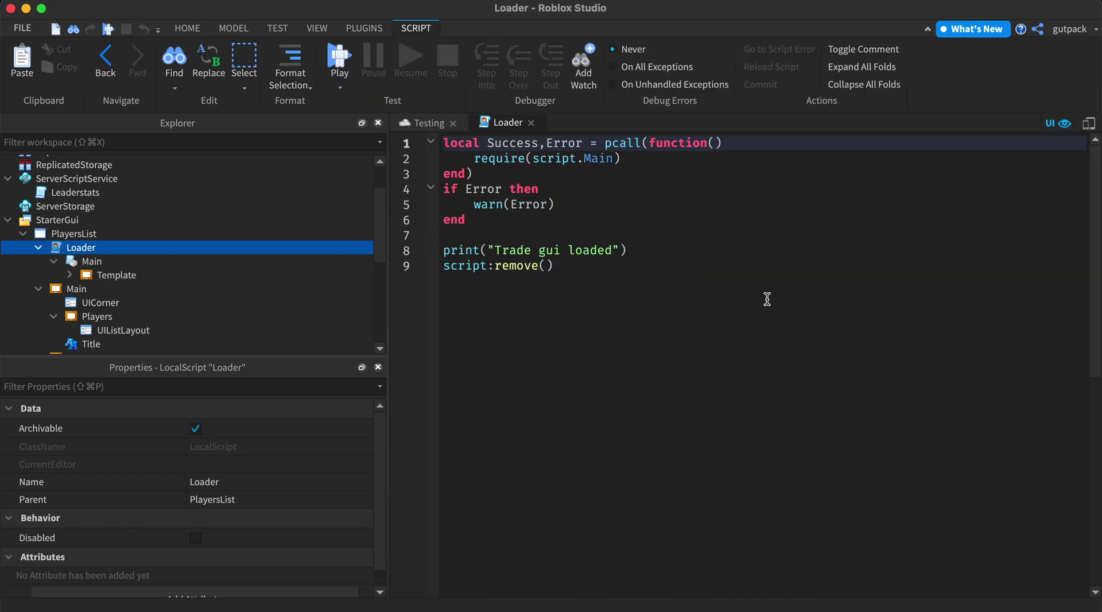
pyautogui.press('super+a')
pyautogui.click(645, 281)
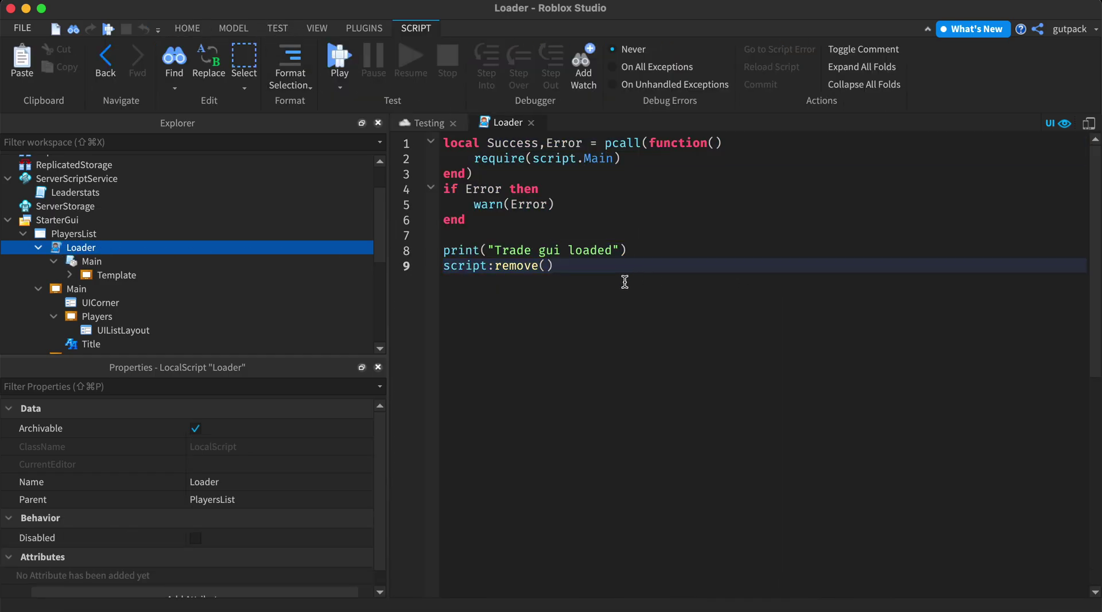
pyautogui.click(666, 299)
pyautogui.press('super+a')
pyautogui.click(731, 269)
pyautogui.moveTo(779, 327); pyautogui.dragTo(442, 131)
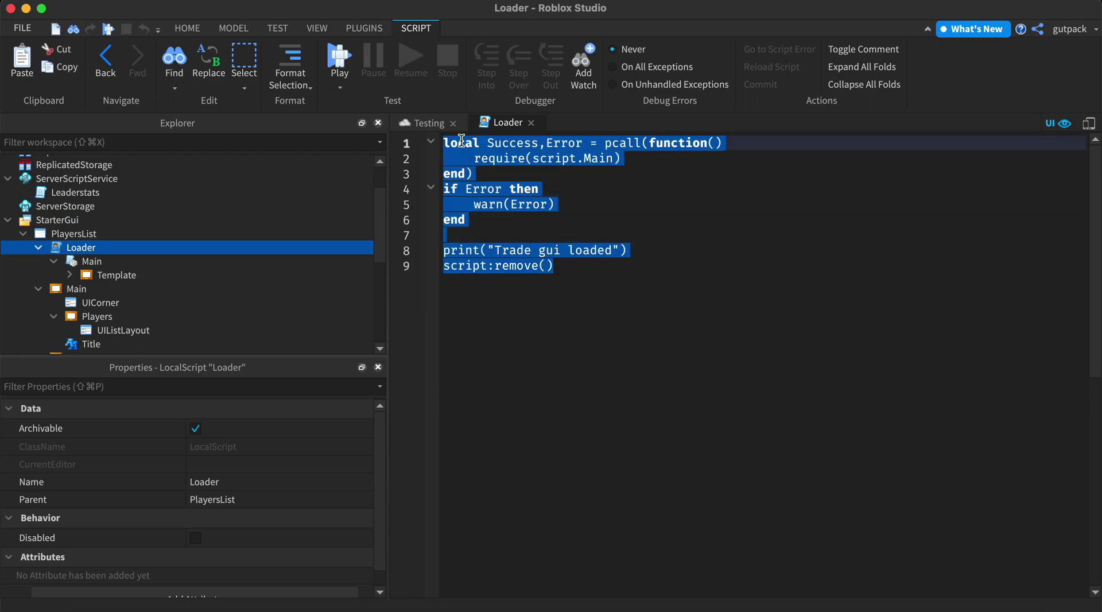
pyautogui.click(580, 202)
pyautogui.moveTo(718, 285); pyautogui.dragTo(444, 141)
pyautogui.click(604, 235)
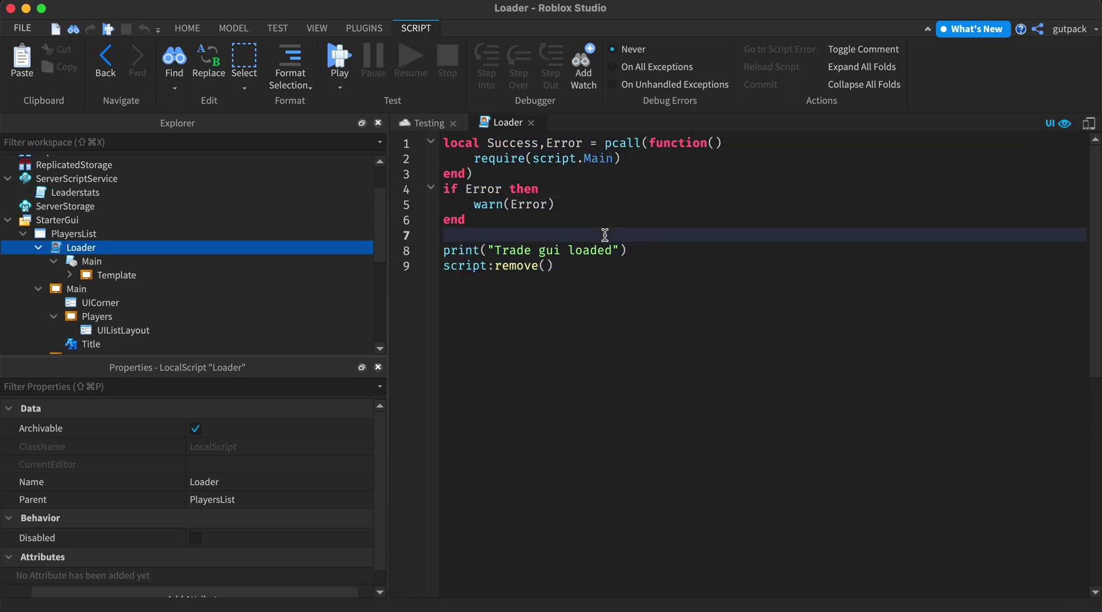
pyautogui.click(532, 122)
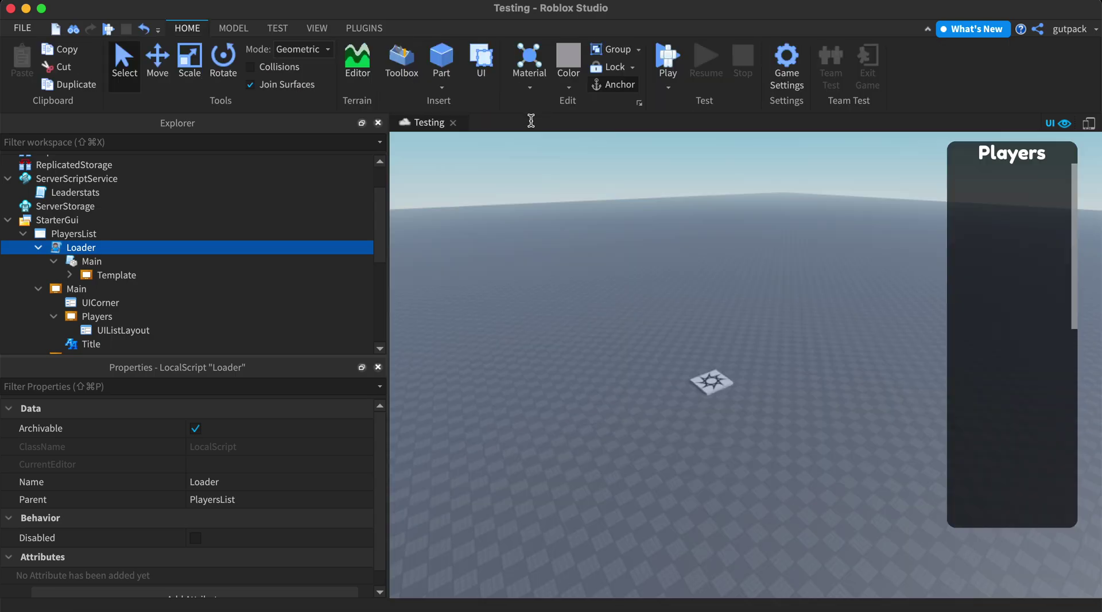
# Reopen the Loader LocalScript, highlight its full code for review and close it again.
pyautogui.scroll(-3, 327, 271)
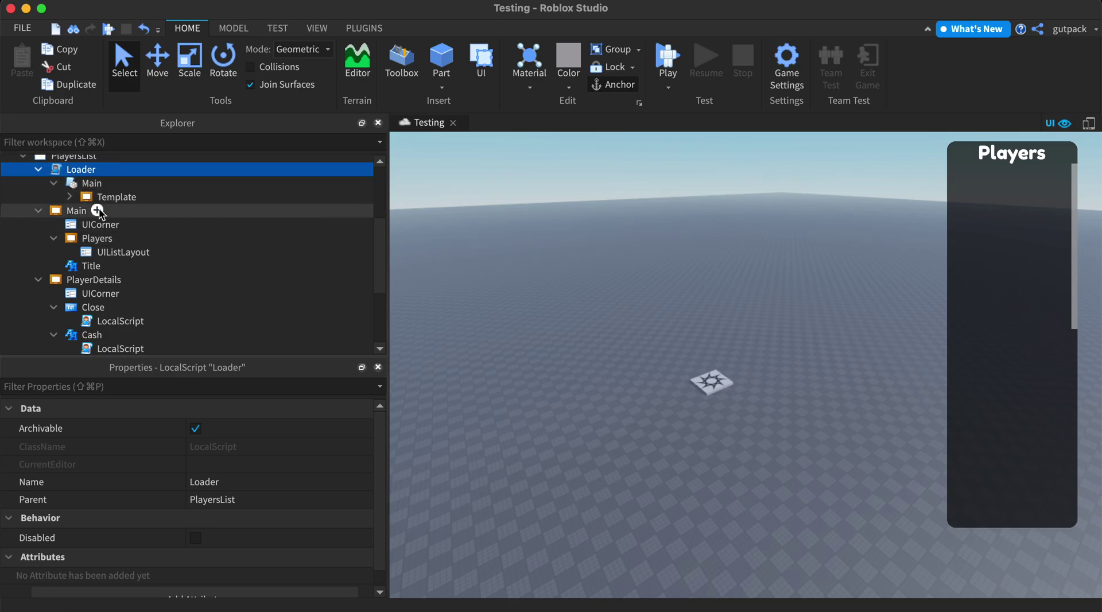
pyautogui.doubleClick(80, 168)
pyautogui.press('super+a')
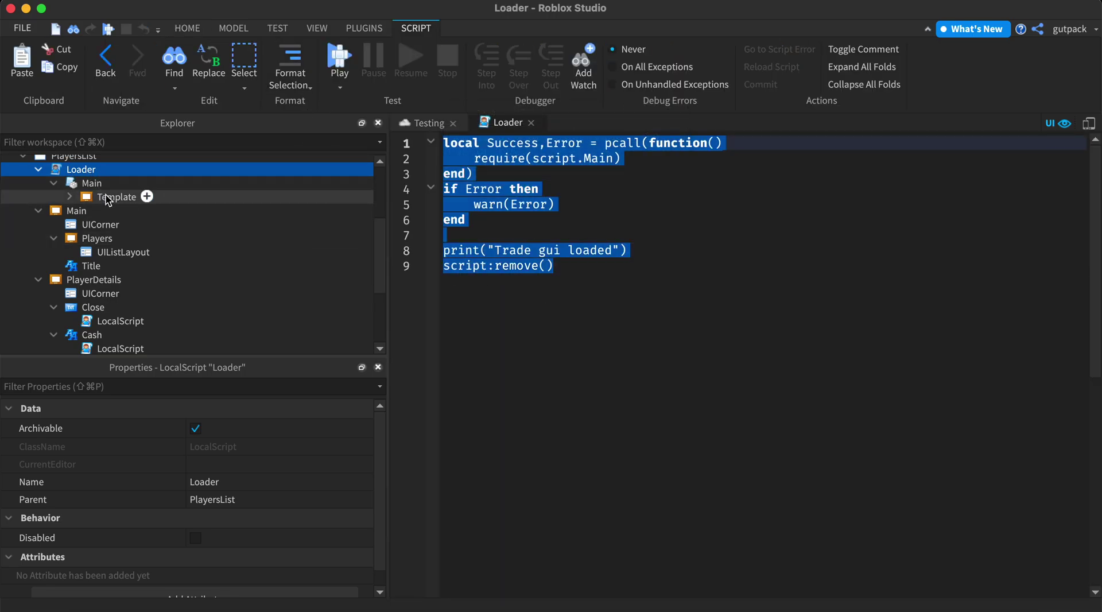
pyautogui.click(510, 205)
pyautogui.click(828, 260)
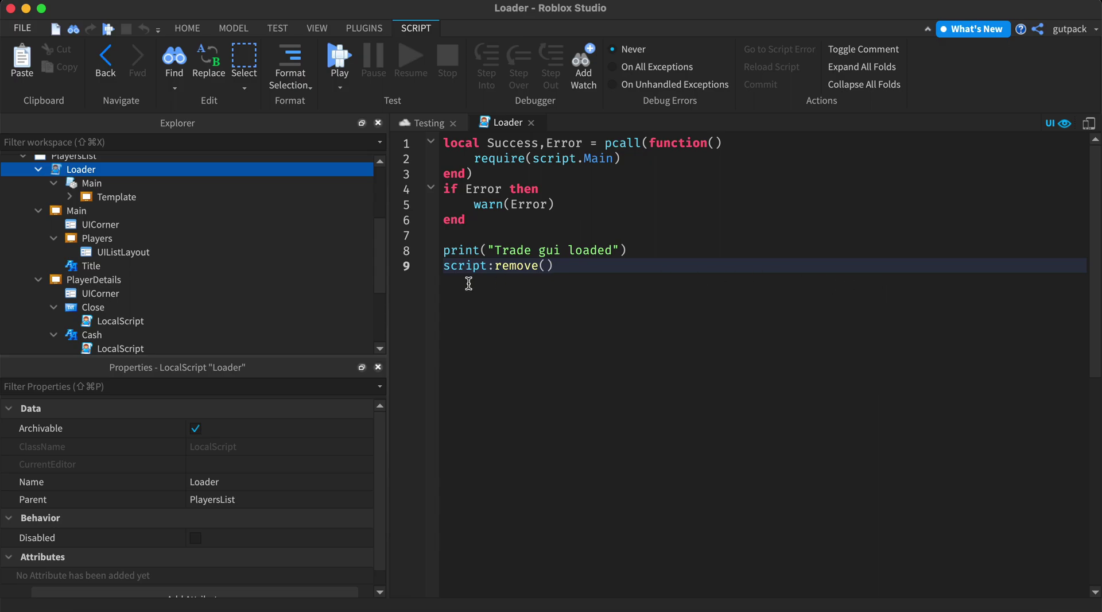
pyautogui.click(534, 125)
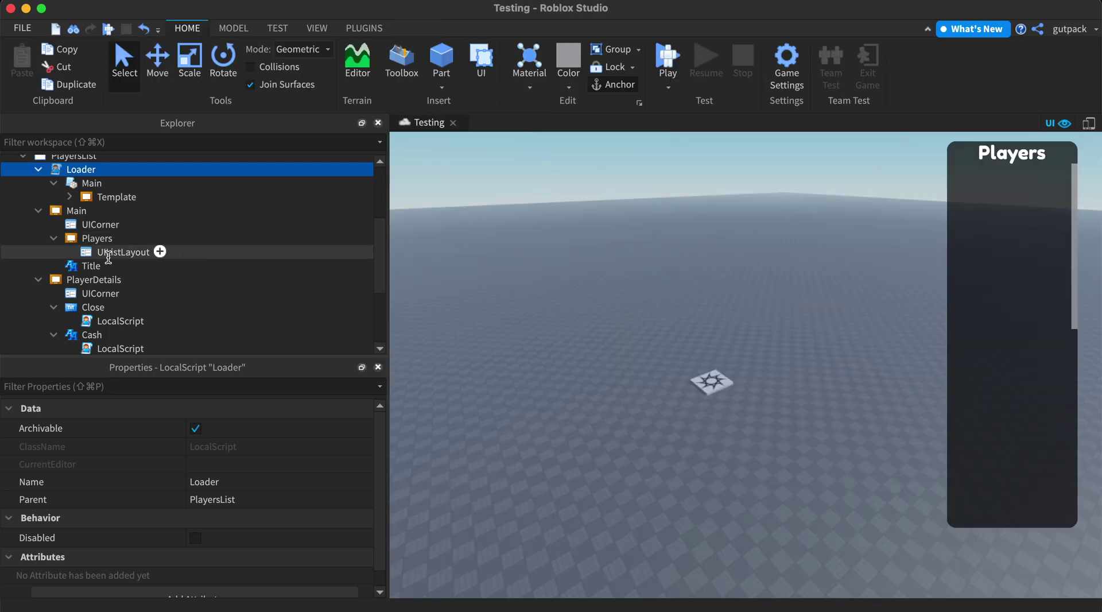
# Open the Leaderstats script in ServerScriptService and examine its leaderstats folder and Cash value code.
pyautogui.scroll(4, 73, 224)
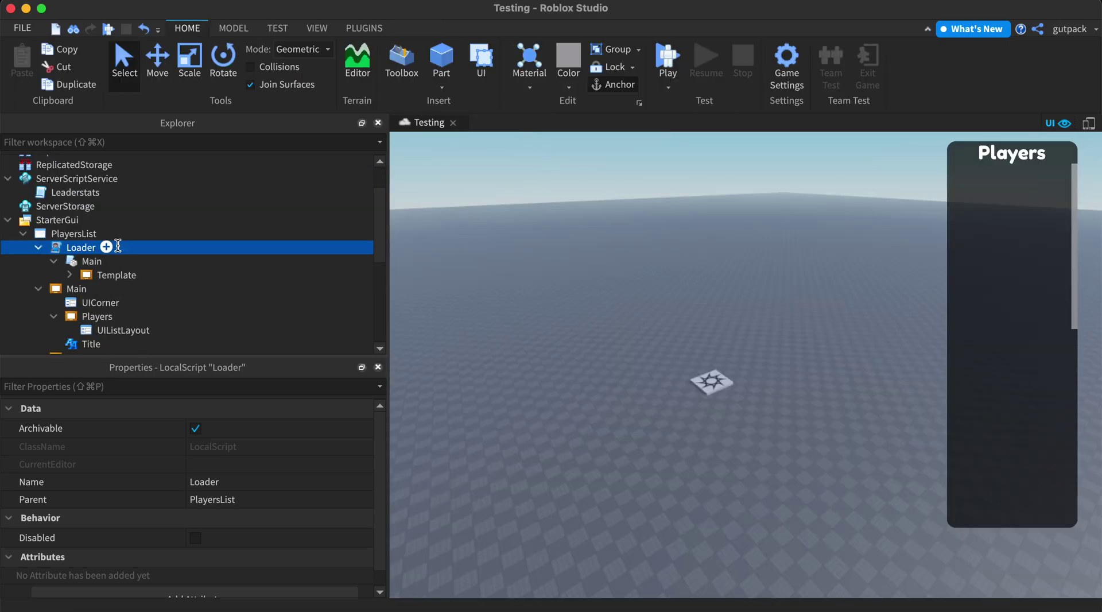
pyautogui.doubleClick(75, 192)
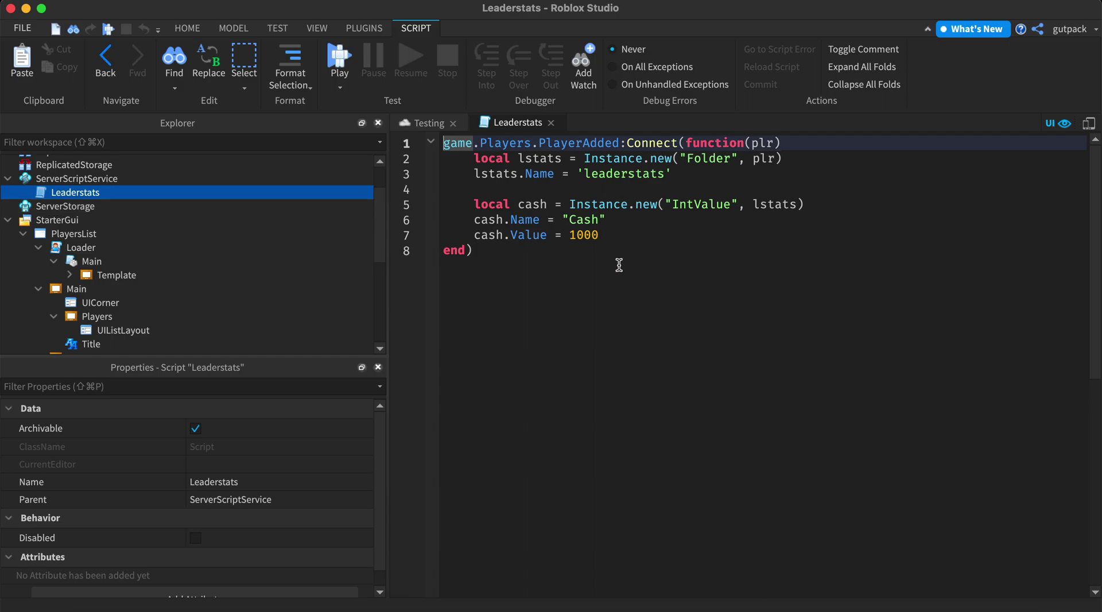
pyautogui.moveTo(618, 263); pyautogui.dragTo(441, 159)
pyautogui.click(686, 241)
pyautogui.scroll(3, 97, 201)
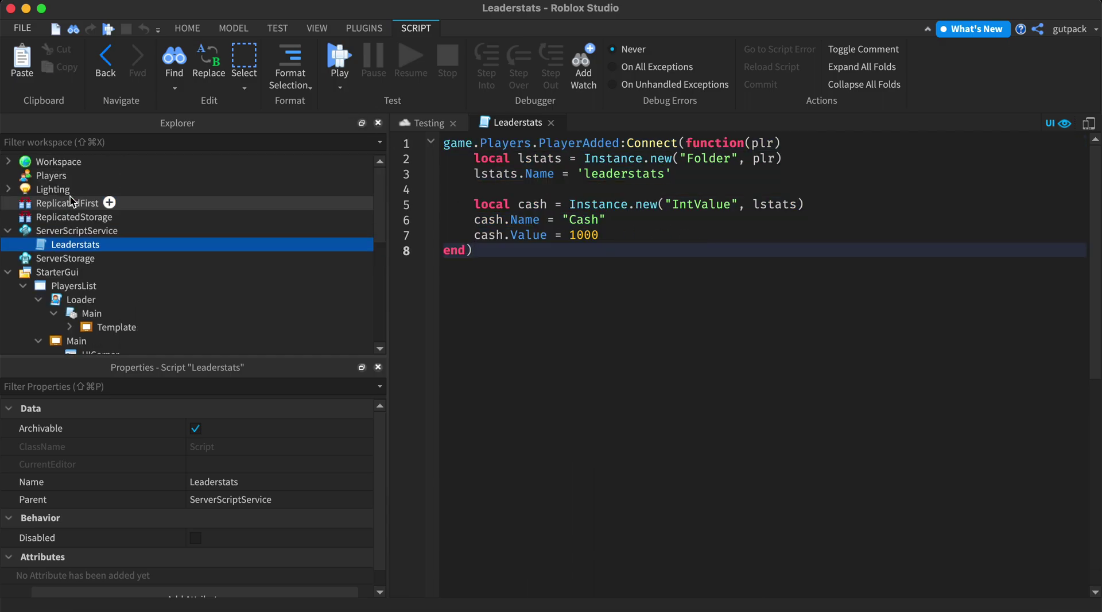
# Review the Leaderstats script's folder and Cash IntValue lines, highlighting the cash name and value code, and close the script.
pyautogui.moveTo(786, 353); pyautogui.dragTo(588, 207)
pyautogui.click(777, 313)
pyautogui.moveTo(777, 312); pyautogui.dragTo(475, 151)
pyautogui.click(661, 261)
pyautogui.doubleClick(595, 222)
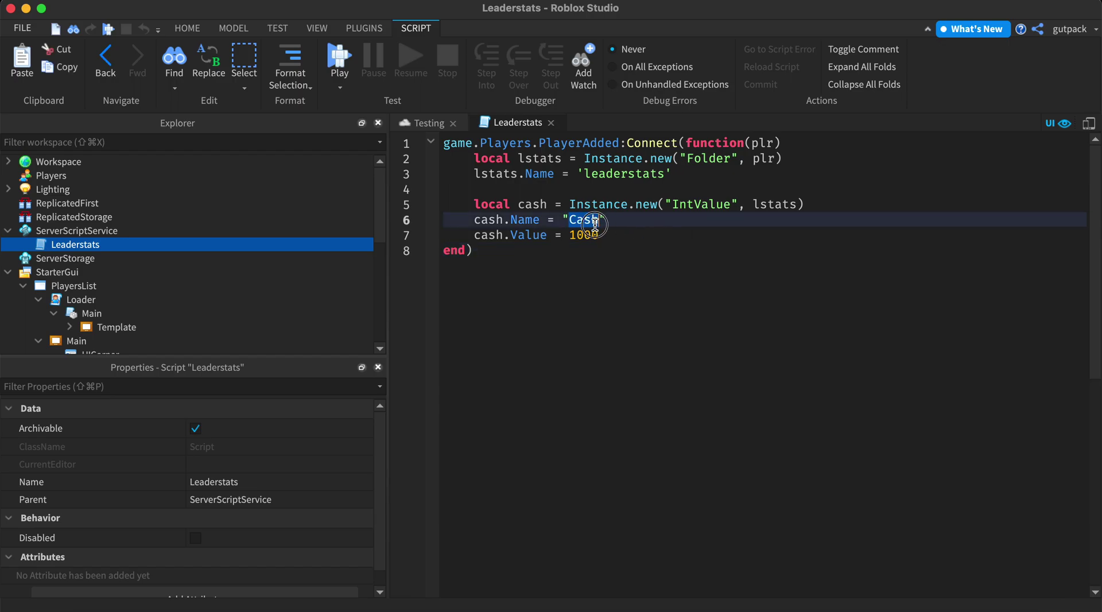
pyautogui.click(667, 237)
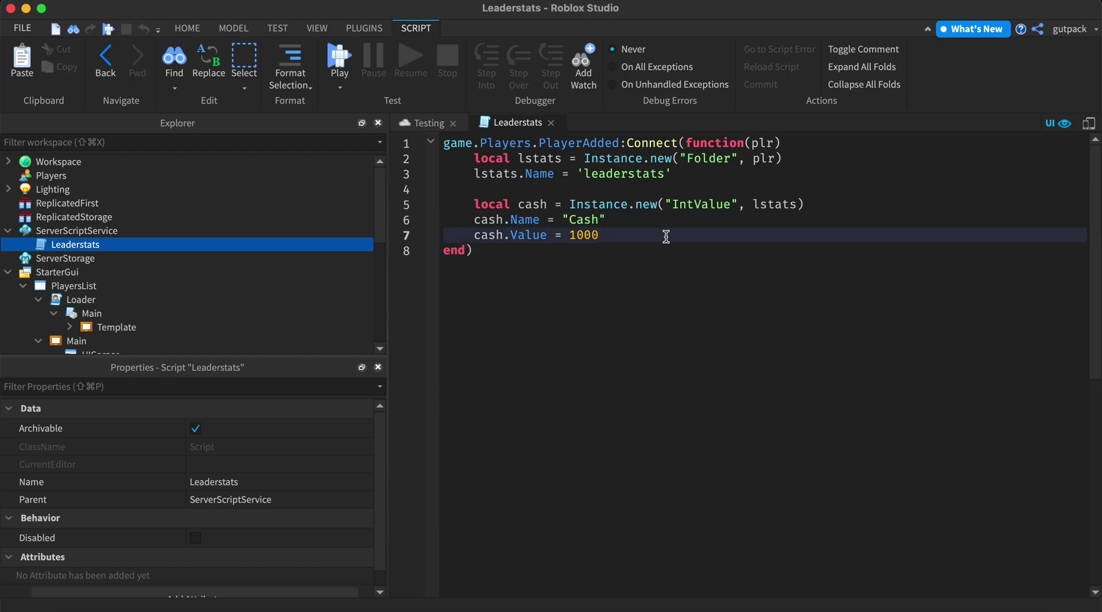
pyautogui.moveTo(612, 236); pyautogui.dragTo(425, 208)
pyautogui.click(681, 230)
pyautogui.moveTo(660, 230); pyautogui.dragTo(469, 198)
pyautogui.click(561, 216)
pyautogui.doubleClick(577, 216)
pyautogui.click(672, 205)
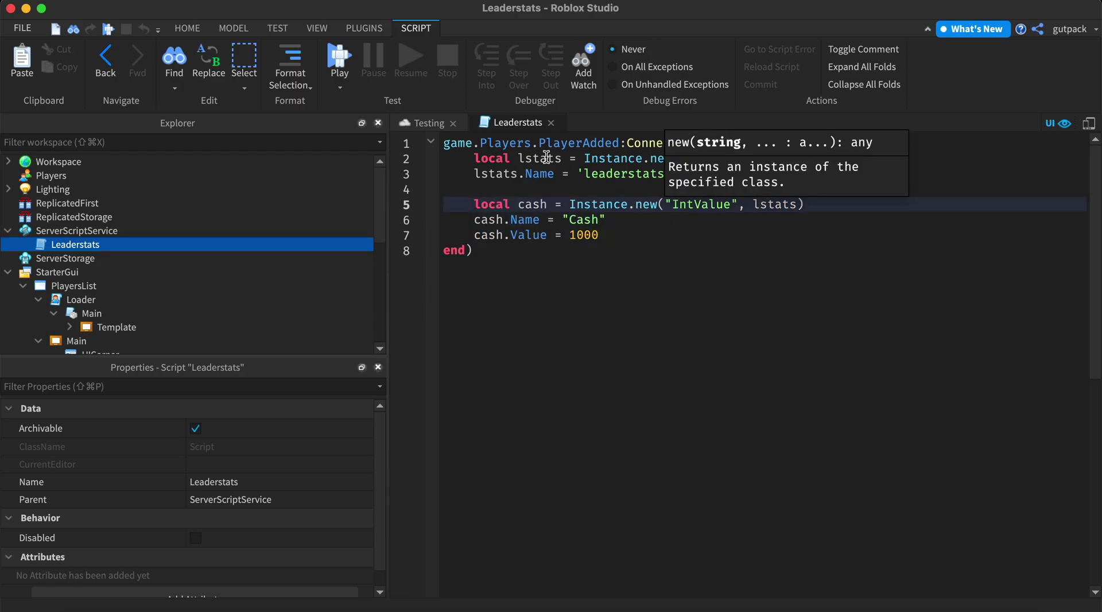
pyautogui.click(551, 122)
# Make the PlayerDetails frame visible by enabling its Visible property, and view the popup without any selection.
pyautogui.scroll(-3, 288, 239)
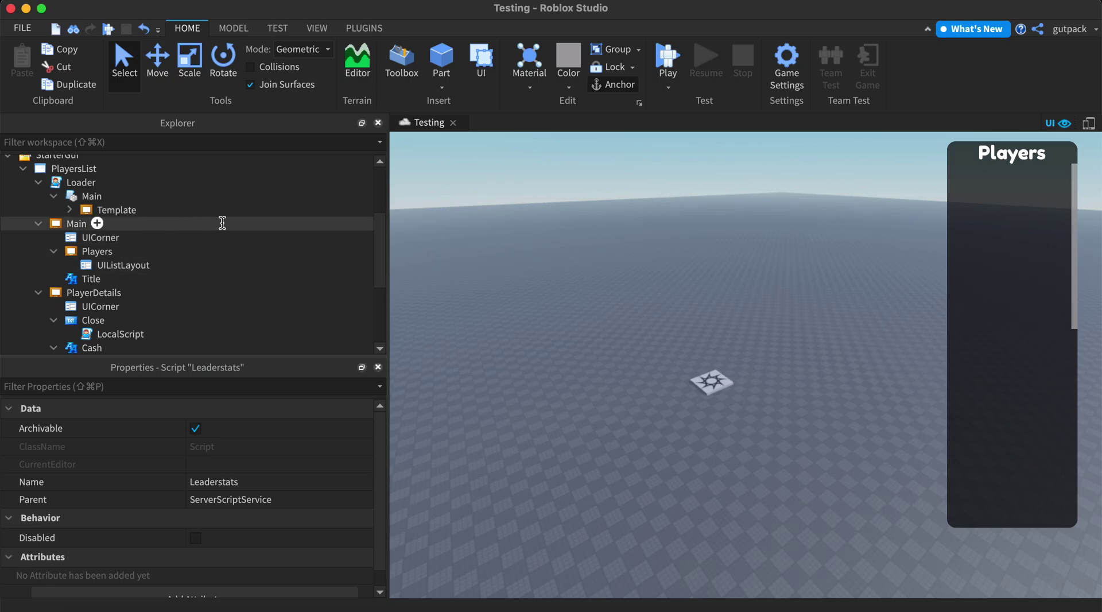
pyautogui.scroll(-3, 109, 282)
pyautogui.scroll(3, 113, 283)
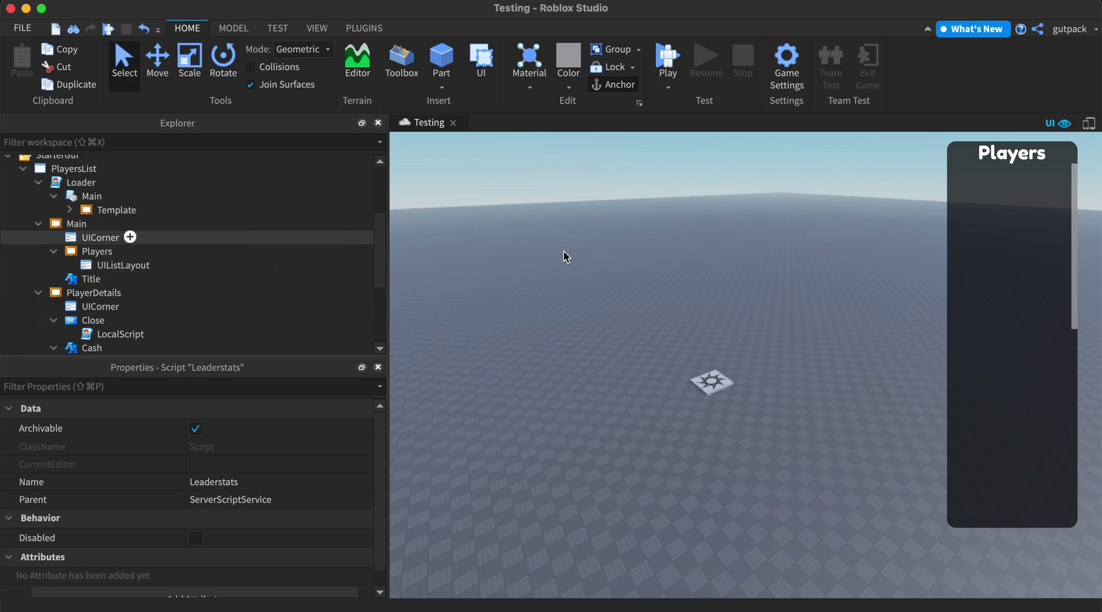
pyautogui.scroll(-3, 131, 291)
pyautogui.click(92, 215)
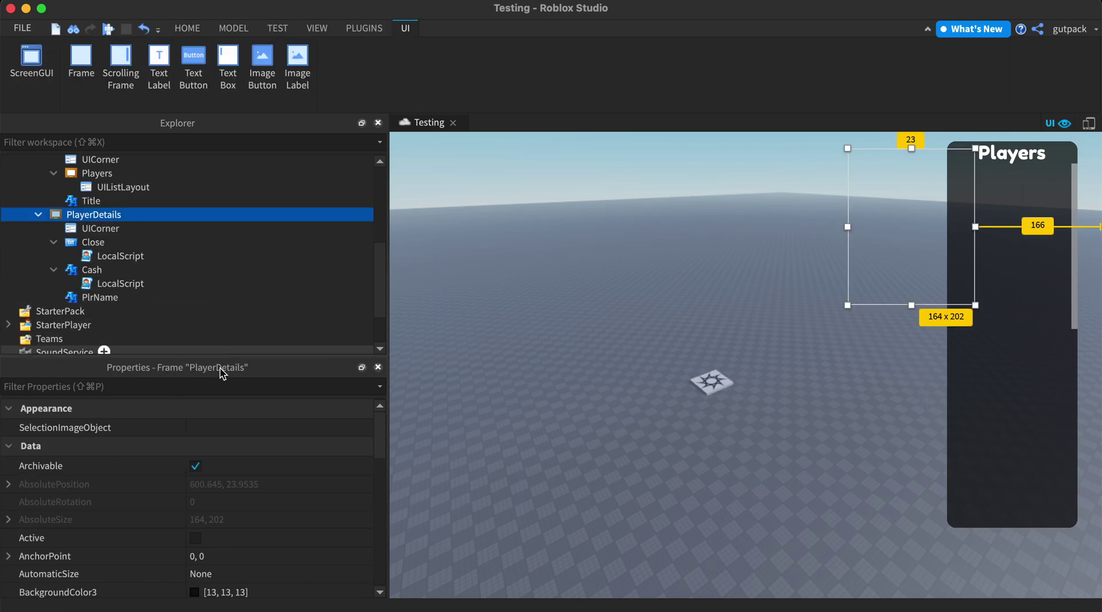
pyautogui.click(229, 386)
pyautogui.write('v')
pyautogui.click(332, 470)
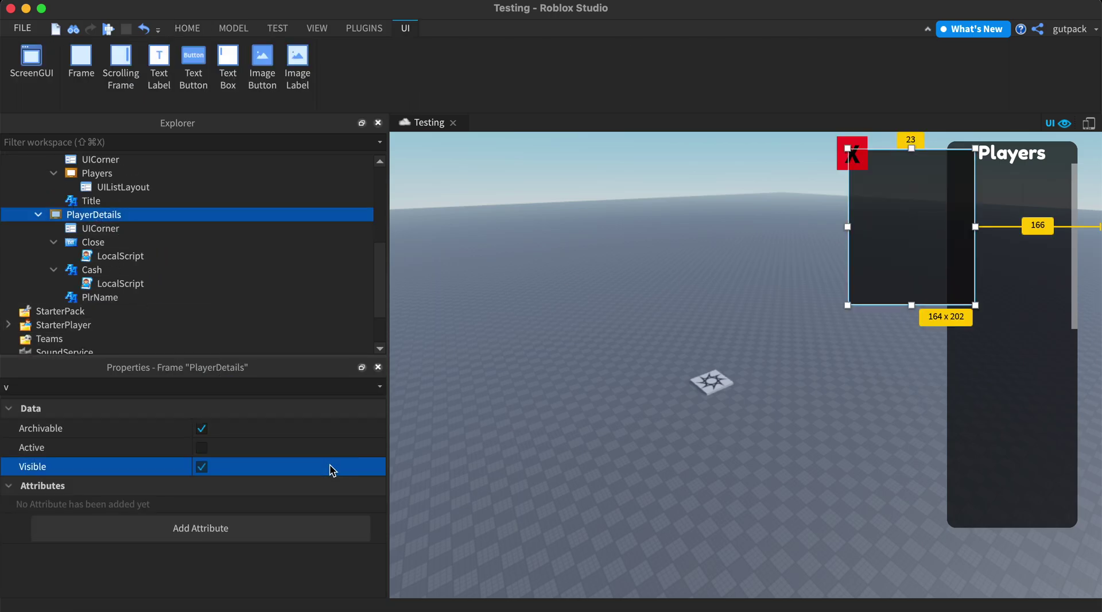
pyautogui.click(770, 195)
pyautogui.press('w')
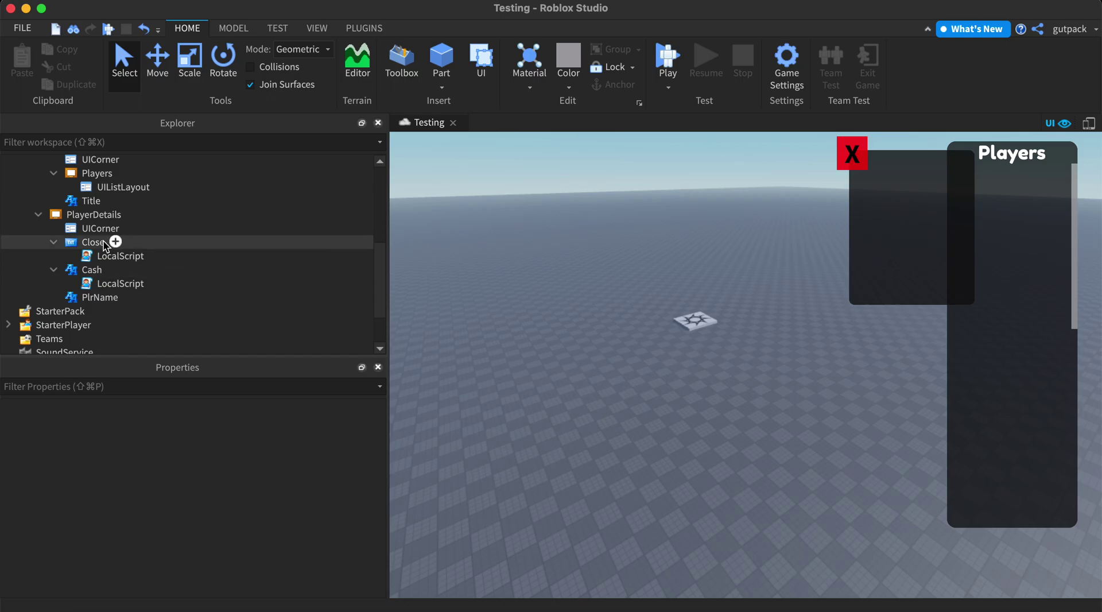
# Inspect the Cash and PlrName text labels inside the PlayerDetails frame and clear the selection.
pyautogui.click(87, 270)
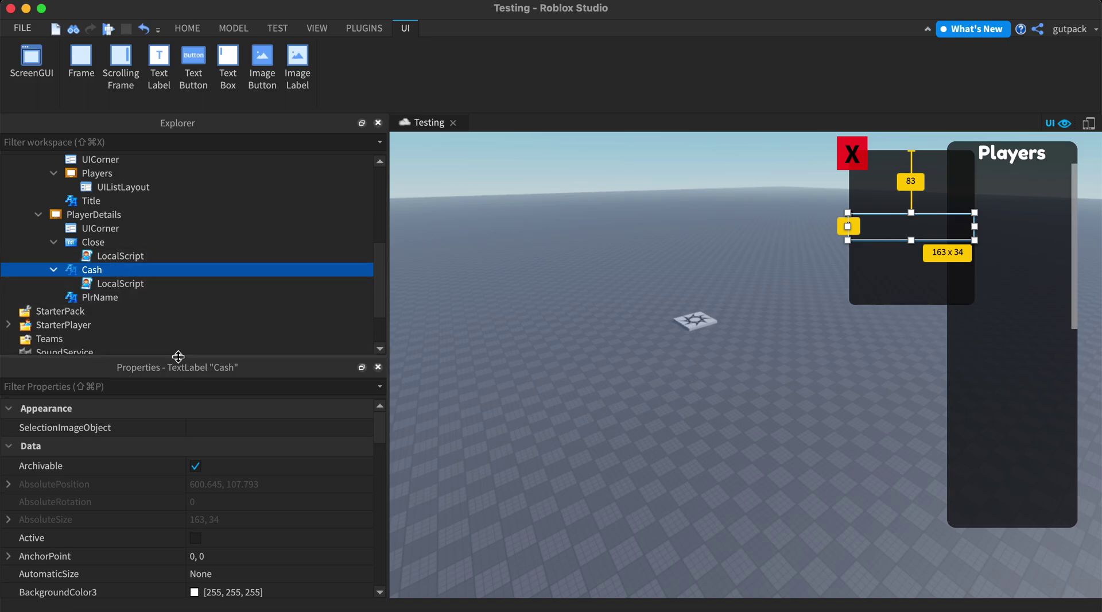
pyautogui.click(96, 297)
pyautogui.click(527, 340)
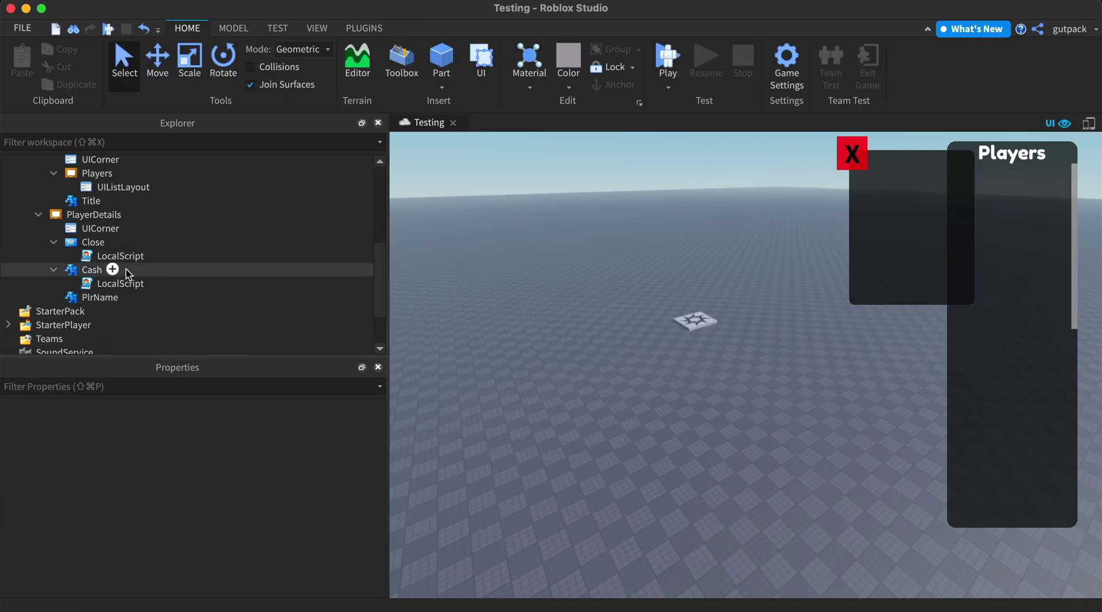
# Open the LocalScript under the Cash label, examine its Cash.Changed handler and text assignment, and close it.
pyautogui.doubleClick(111, 283)
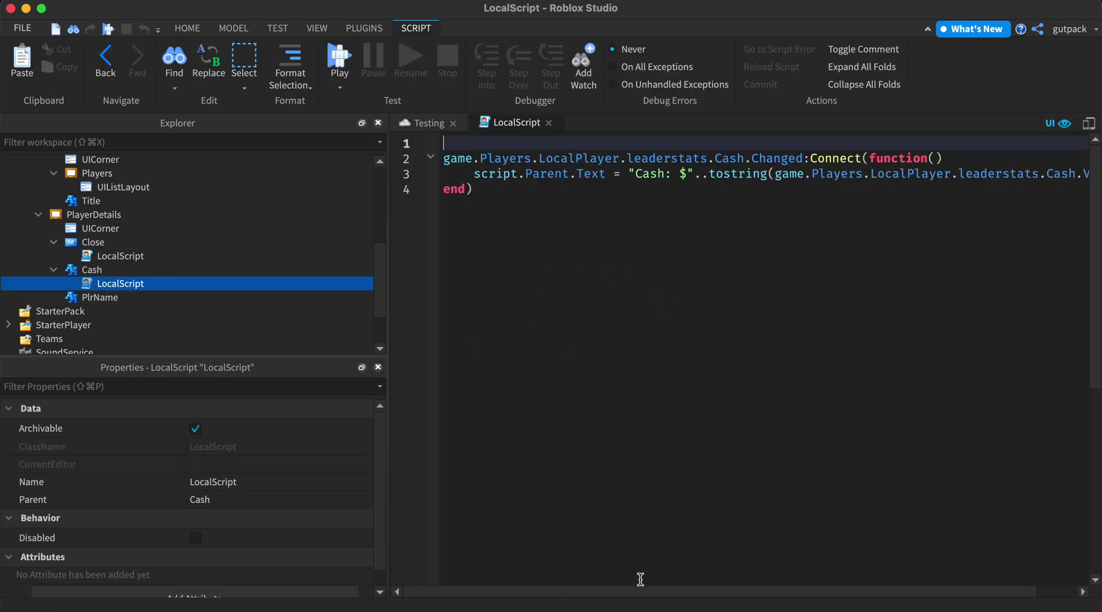
pyautogui.moveTo(592, 592); pyautogui.dragTo(543, 567)
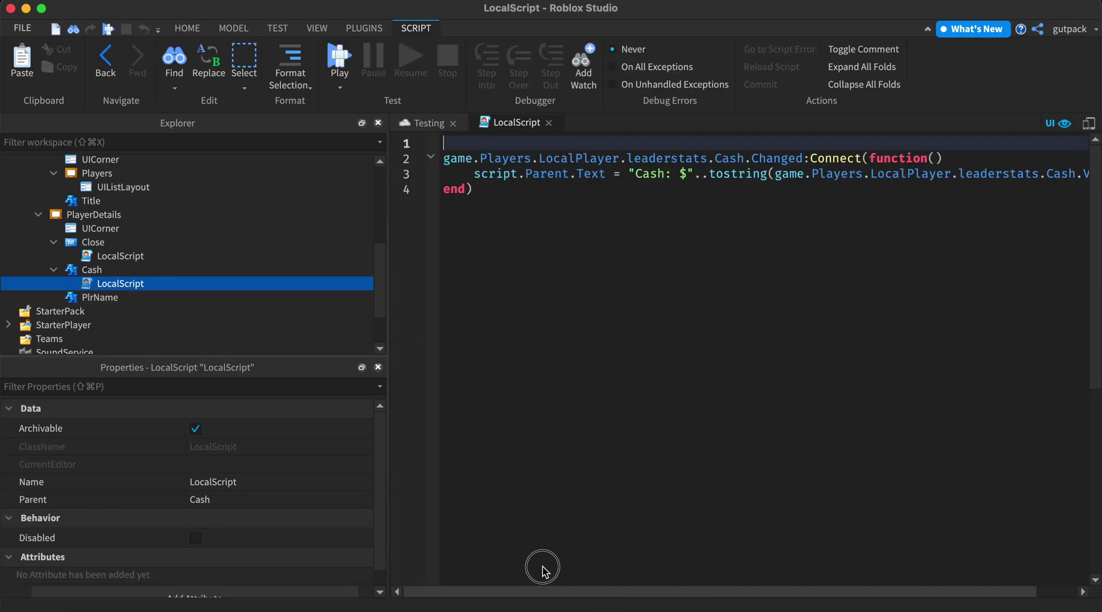
pyautogui.hscroll(2, 543, 571)
pyautogui.hscroll(-2, 635, 556)
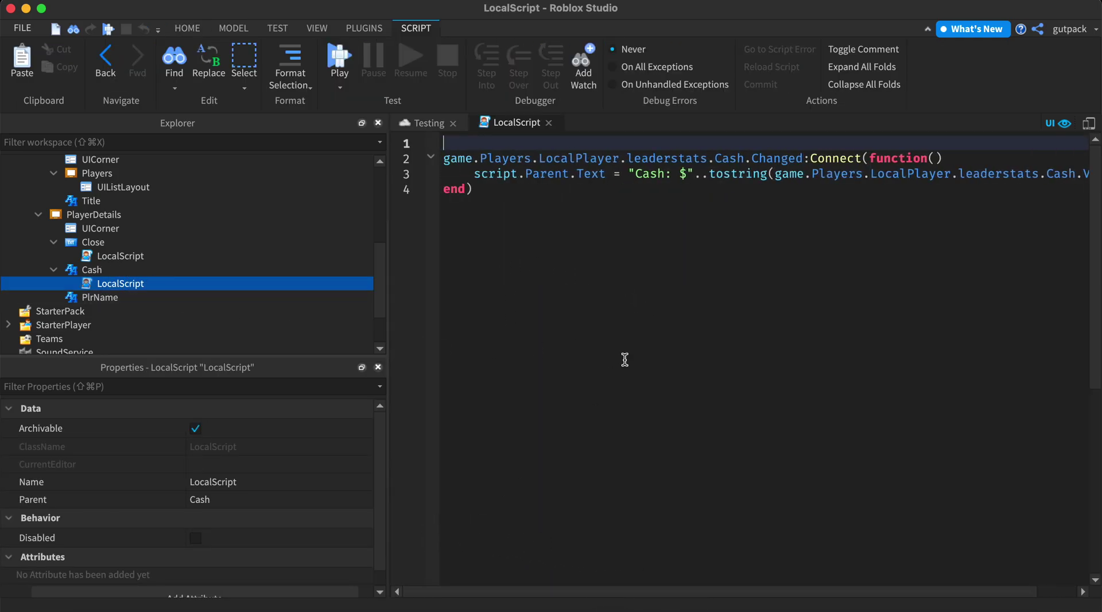
pyautogui.doubleClick(712, 159)
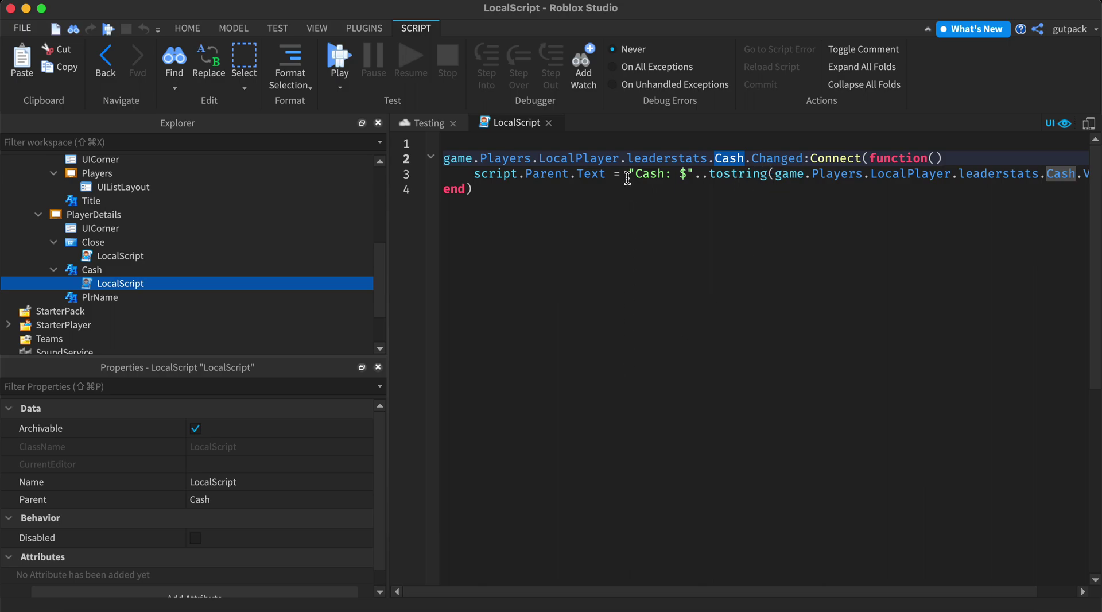
pyautogui.moveTo(502, 174); pyautogui.dragTo(1097, 179)
pyautogui.click(956, 200)
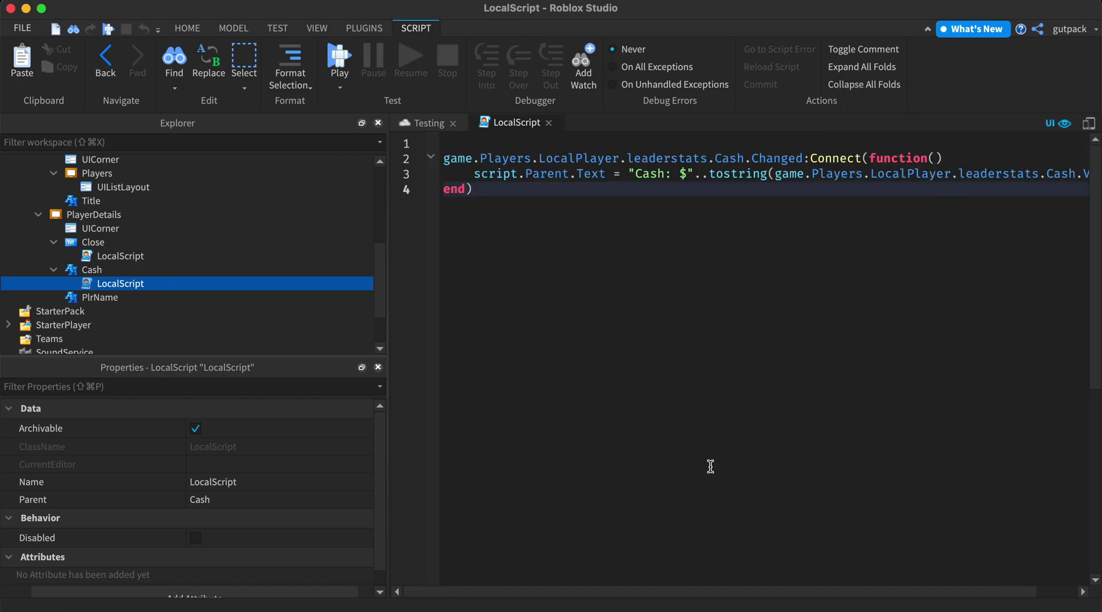
pyautogui.moveTo(729, 586); pyautogui.dragTo(829, 578)
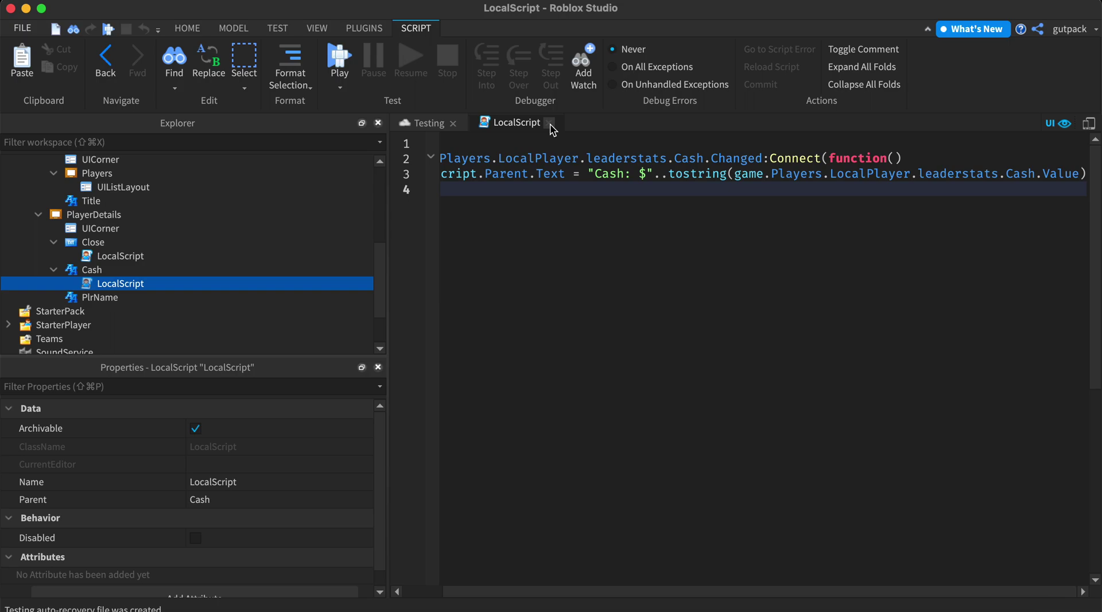
pyautogui.write('end)')
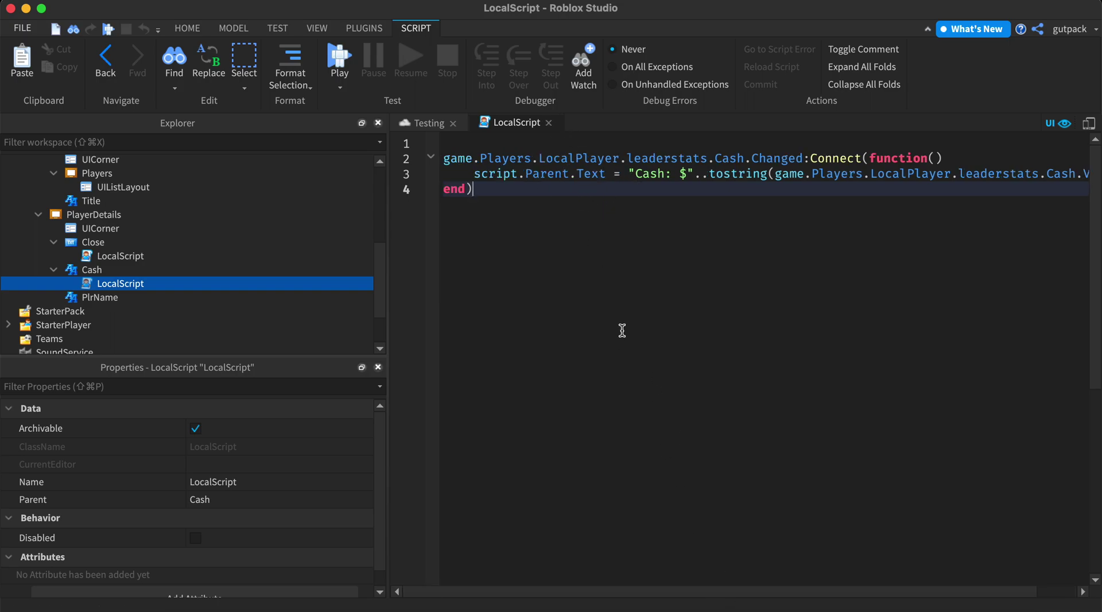
pyautogui.click(546, 123)
# Expand the Template frame and its Player button under the Loader's Main module, and open the button's LocalScript.
pyautogui.scroll(-3, 184, 226)
pyautogui.scroll(5, 185, 229)
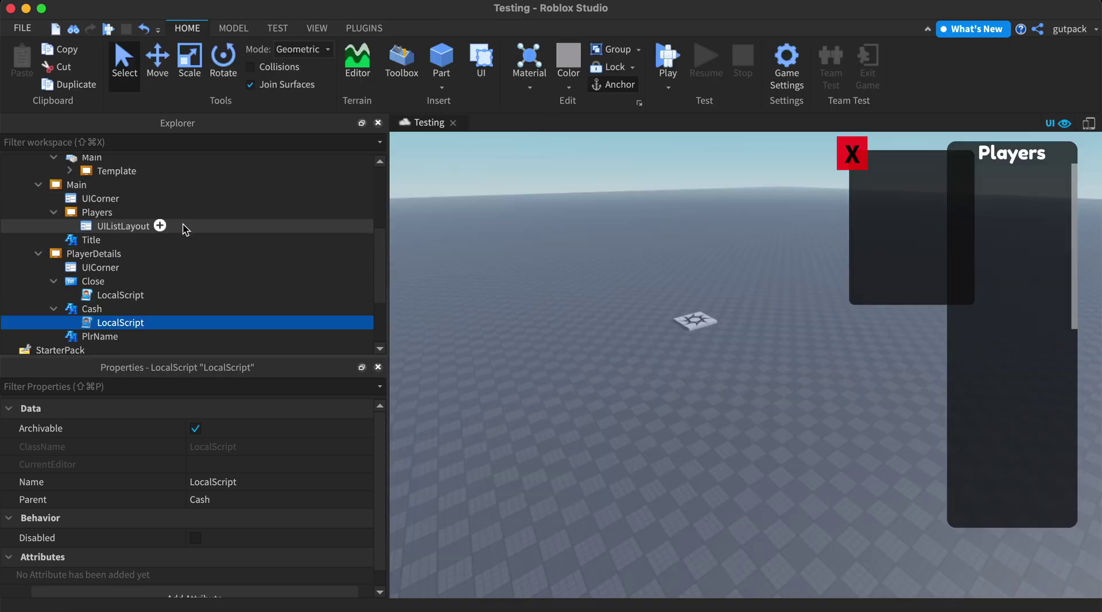
pyautogui.scroll(3, 184, 229)
pyautogui.click(69, 210)
pyautogui.click(86, 224)
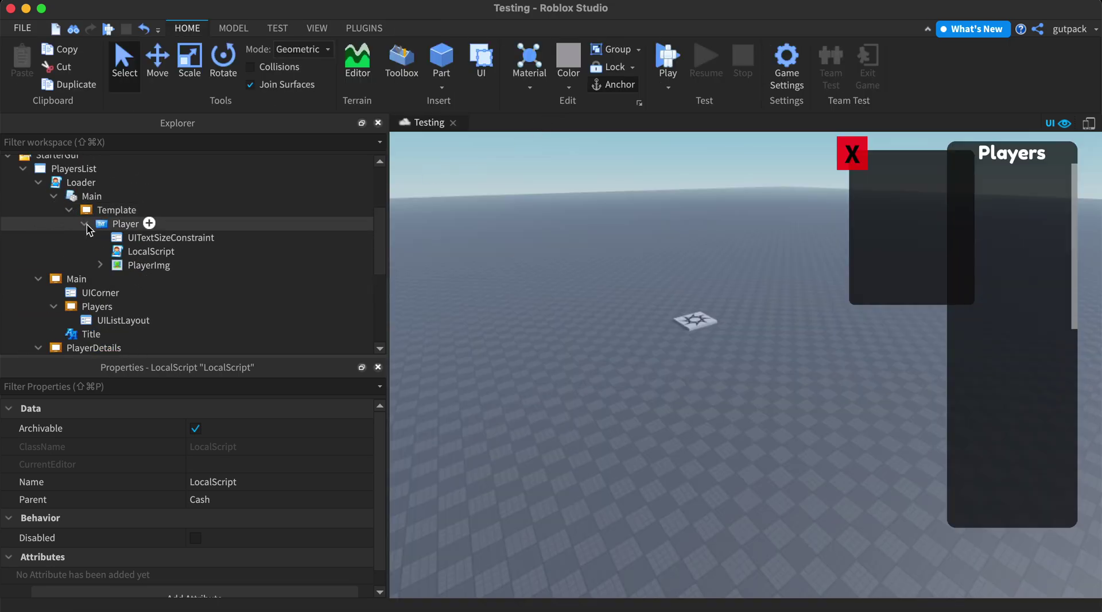
pyautogui.scroll(-3, 116, 260)
pyautogui.doubleClick(138, 173)
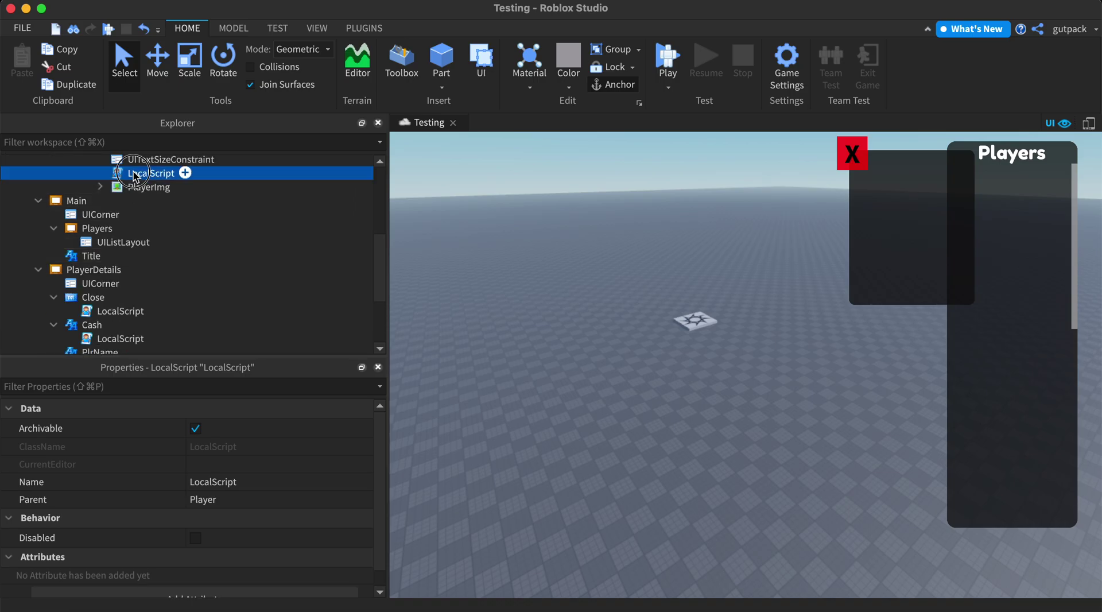
pyautogui.scroll(2, 257, 223)
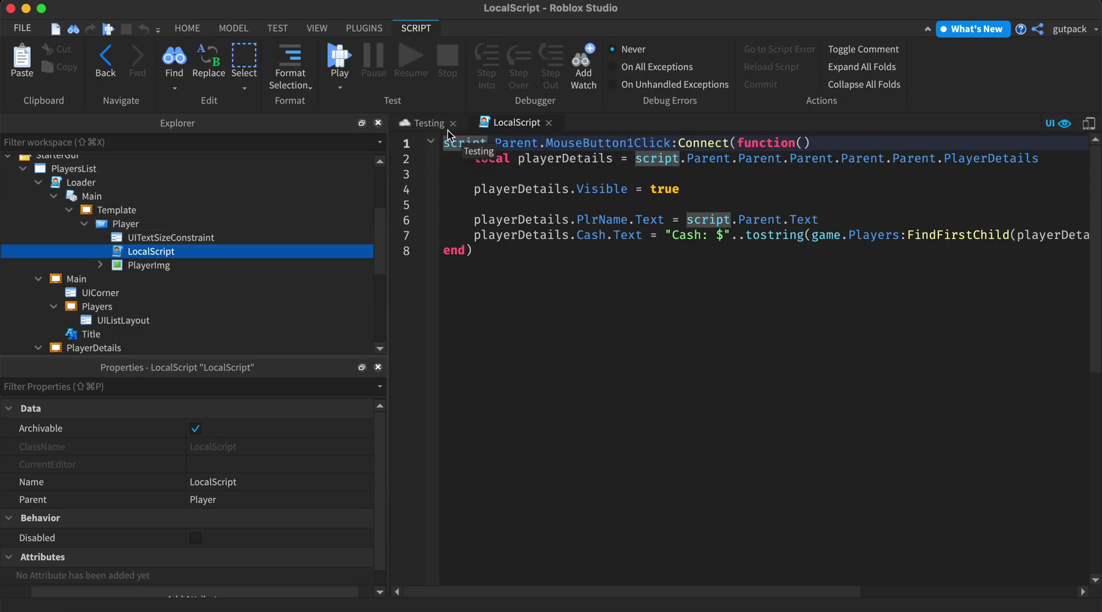
# Return to the Testing place view, move the Template frame into the Players frame and select its Player button.
pyautogui.click(428, 122)
pyautogui.moveTo(138, 210); pyautogui.dragTo(153, 305)
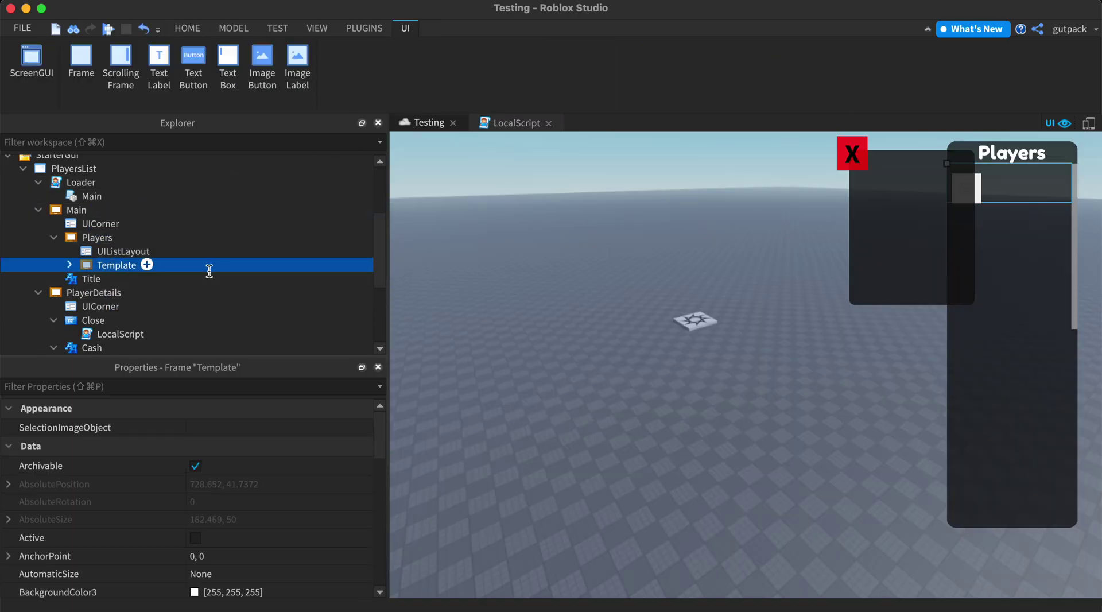
pyautogui.click(69, 265)
pyautogui.click(201, 280)
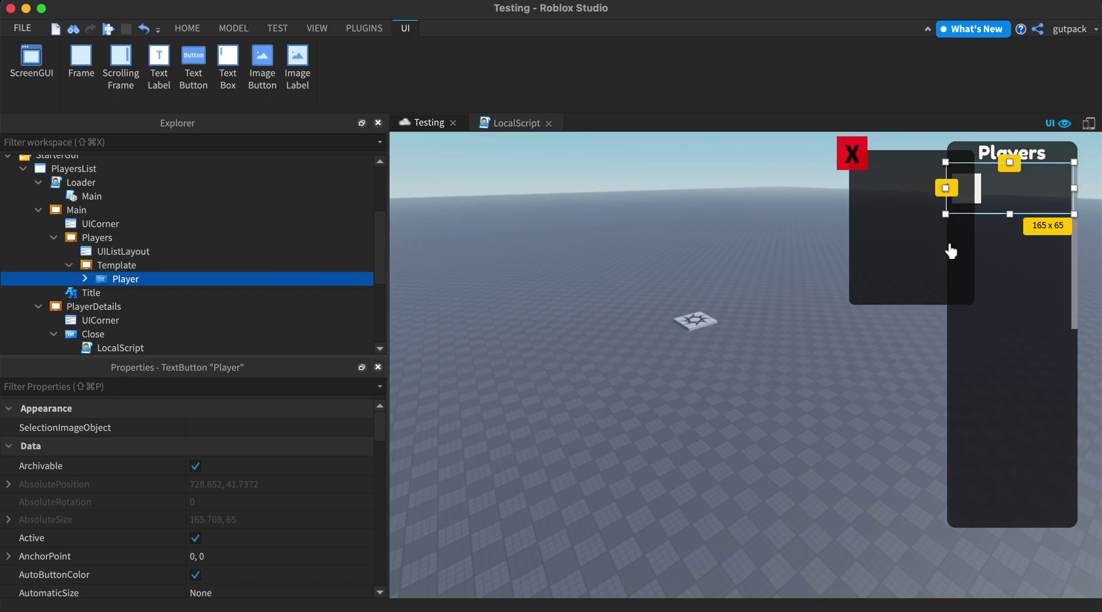
pyautogui.scroll(3, 221, 310)
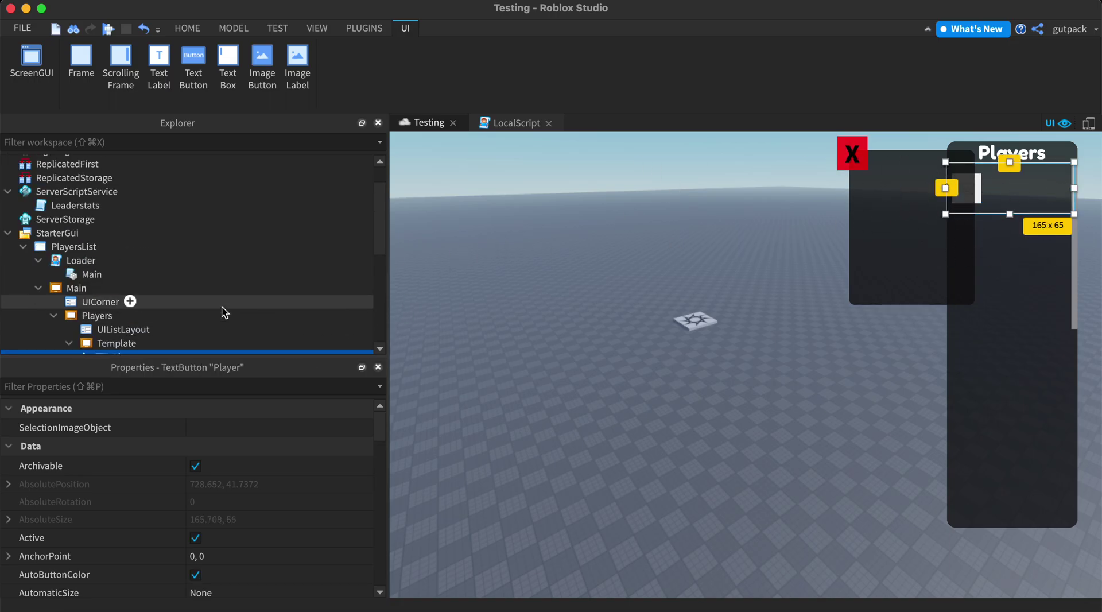
pyautogui.scroll(-6, 140, 304)
# Hide the PlayerDetails frame by disabling its Visible property.
pyautogui.click(97, 228)
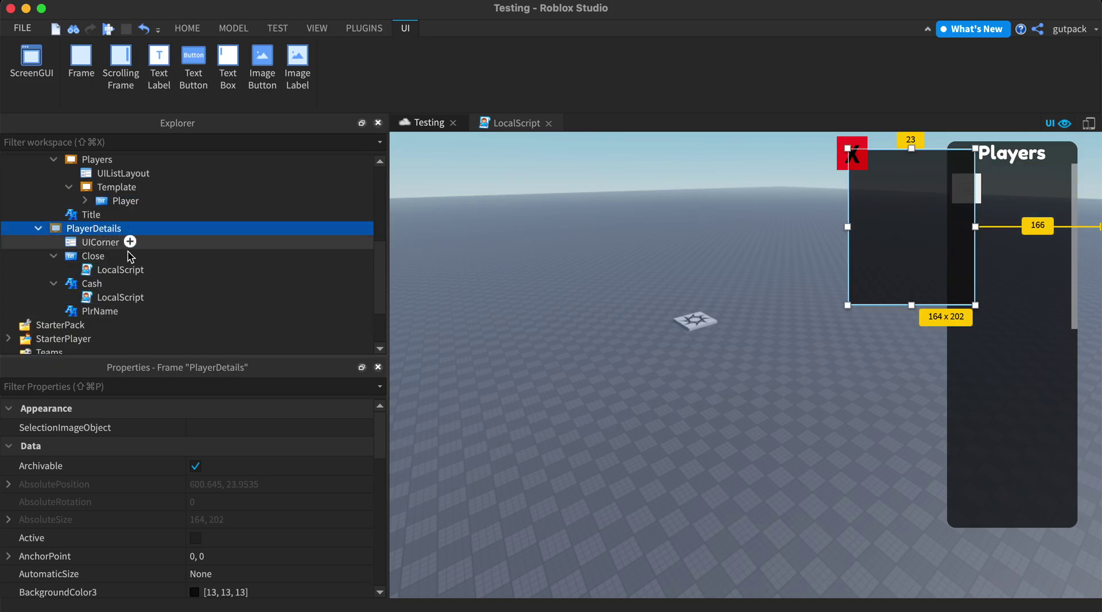
pyautogui.click(243, 386)
pyautogui.write('v')
pyautogui.click(281, 462)
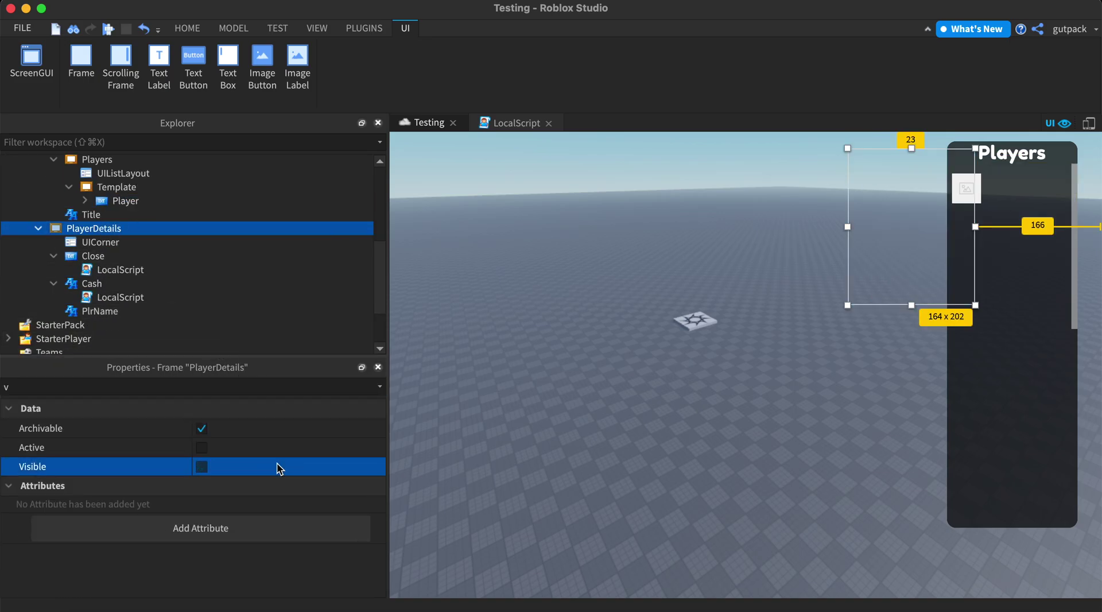
pyautogui.click(401, 312)
# Reopen the LocalScript under the Player button and examine its playerDetails variable and Visible lines.
pyautogui.click(113, 203)
pyautogui.click(85, 201)
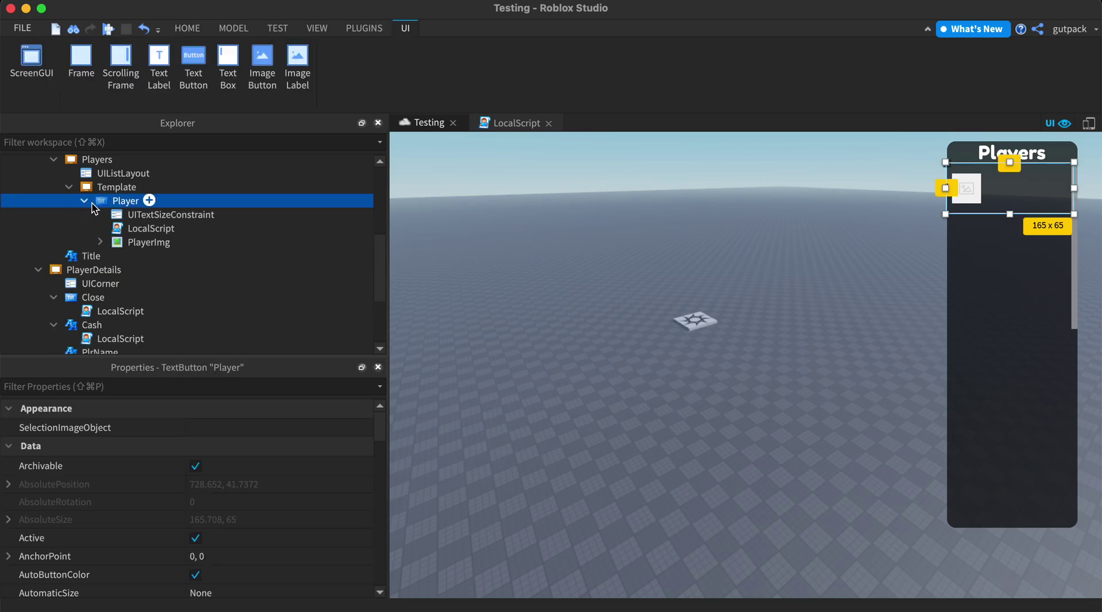
pyautogui.doubleClick(143, 228)
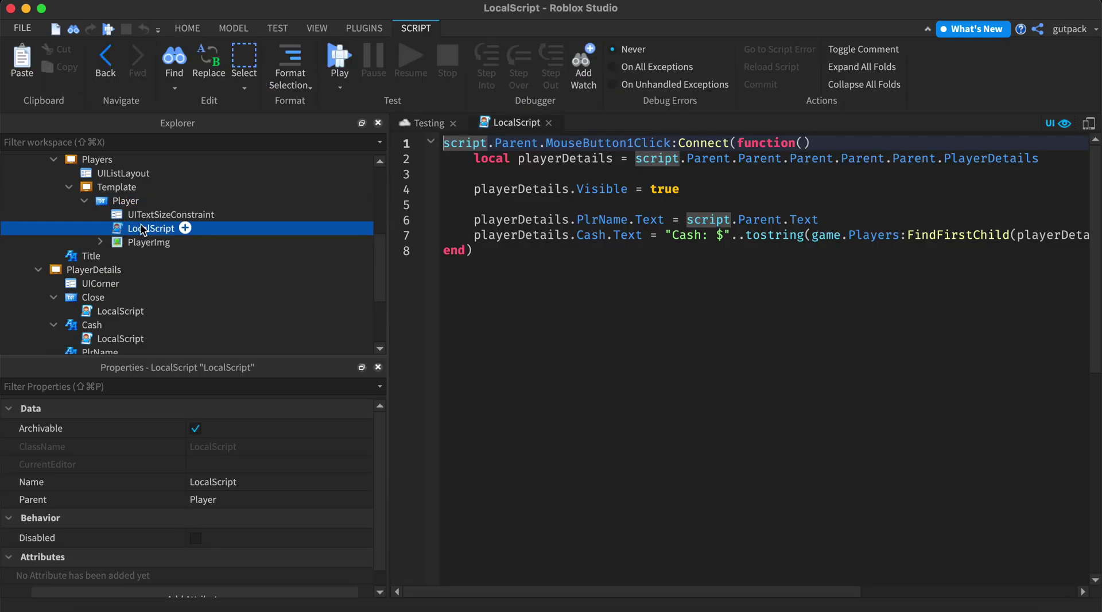
pyautogui.moveTo(755, 342)
pyautogui.mouseDown()
pyautogui.moveTo(444, 144)
pyautogui.moveTo(1077, 165)
pyautogui.moveTo(478, 158)
pyautogui.mouseUp()
pyautogui.click(617, 205)
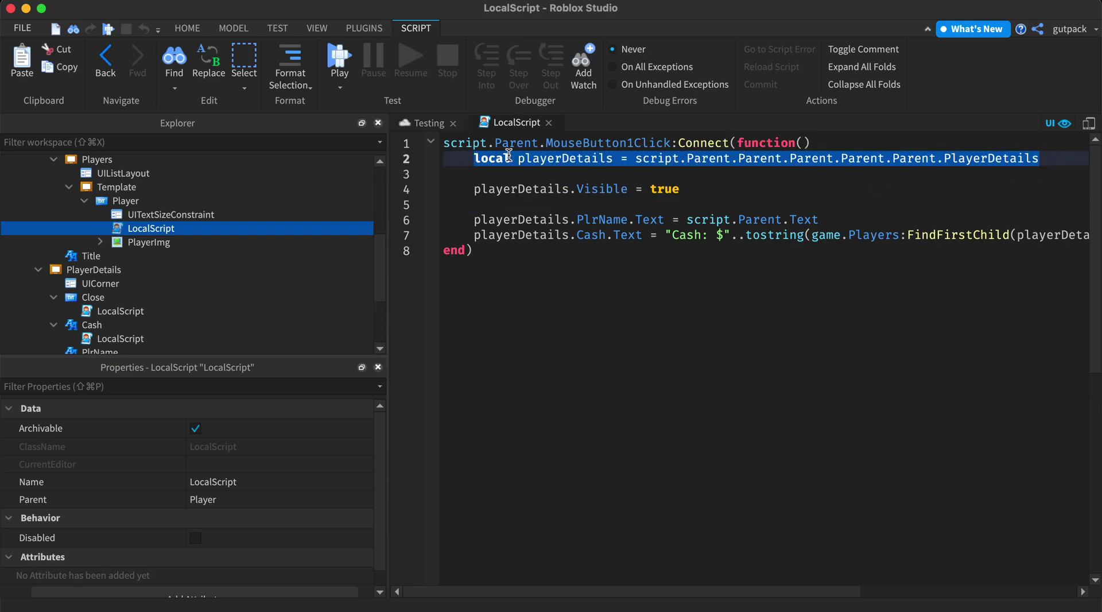
pyautogui.moveTo(1053, 159); pyautogui.dragTo(456, 152)
pyautogui.doubleClick(476, 191)
pyautogui.moveTo(473, 190); pyautogui.dragTo(624, 193)
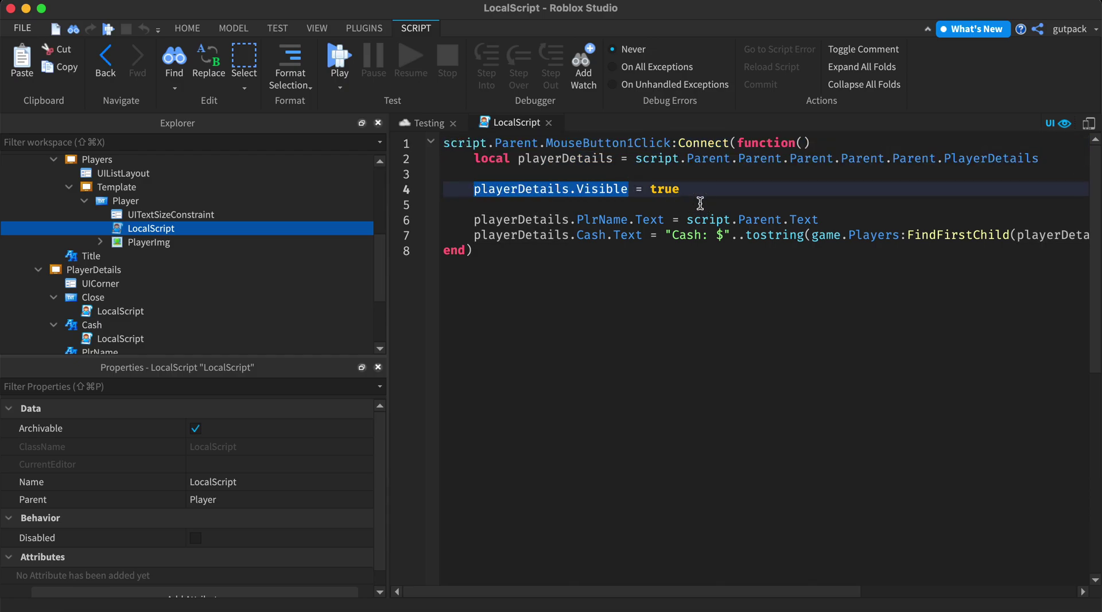
# Examine the PlrName and Cash text assignments in the Player button's LocalScript through the line's end, and close the script.
pyautogui.click(700, 204)
pyautogui.moveTo(508, 213); pyautogui.dragTo(826, 222)
pyautogui.moveTo(478, 238); pyautogui.dragTo(973, 249)
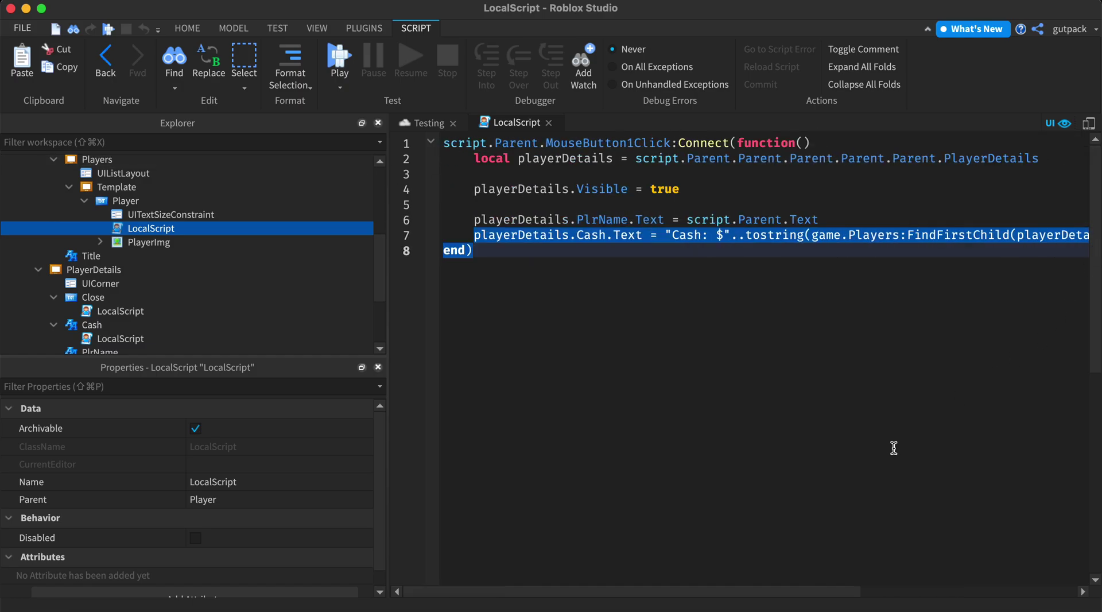
pyautogui.click(808, 511)
pyautogui.moveTo(811, 598); pyautogui.dragTo(763, 576)
pyautogui.hscroll(5, 762, 577)
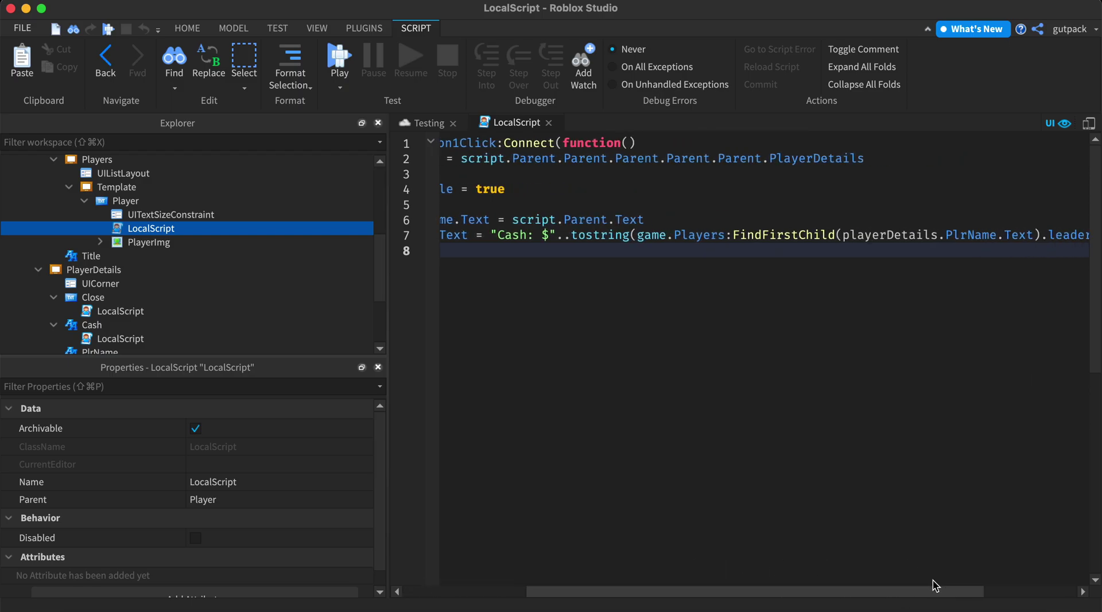
pyautogui.hscroll(5, 933, 581)
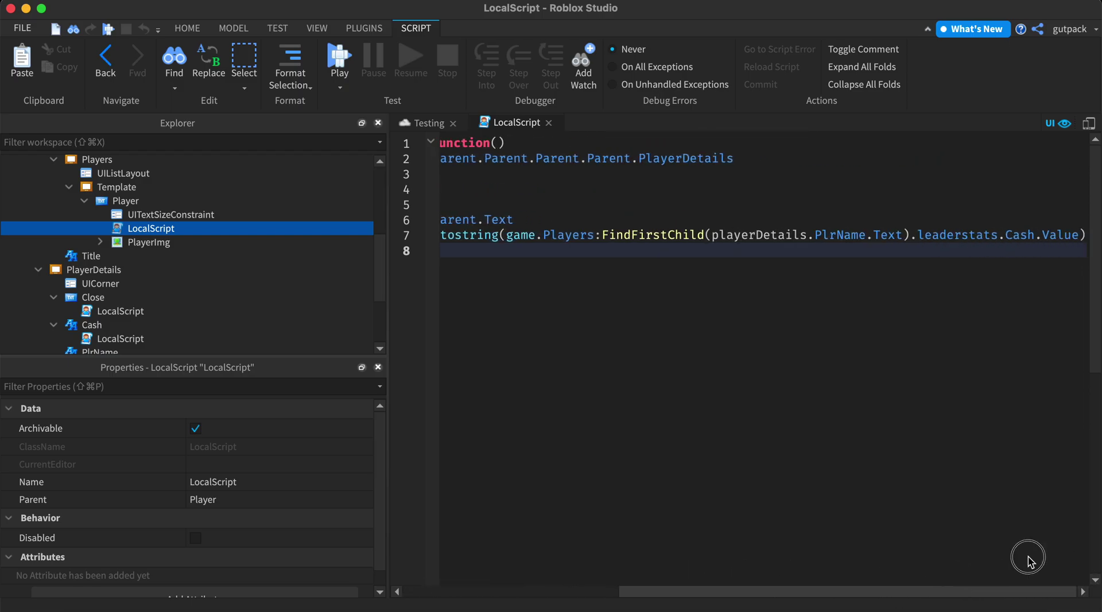
pyautogui.hscroll(-10, 942, 540)
pyautogui.click(550, 123)
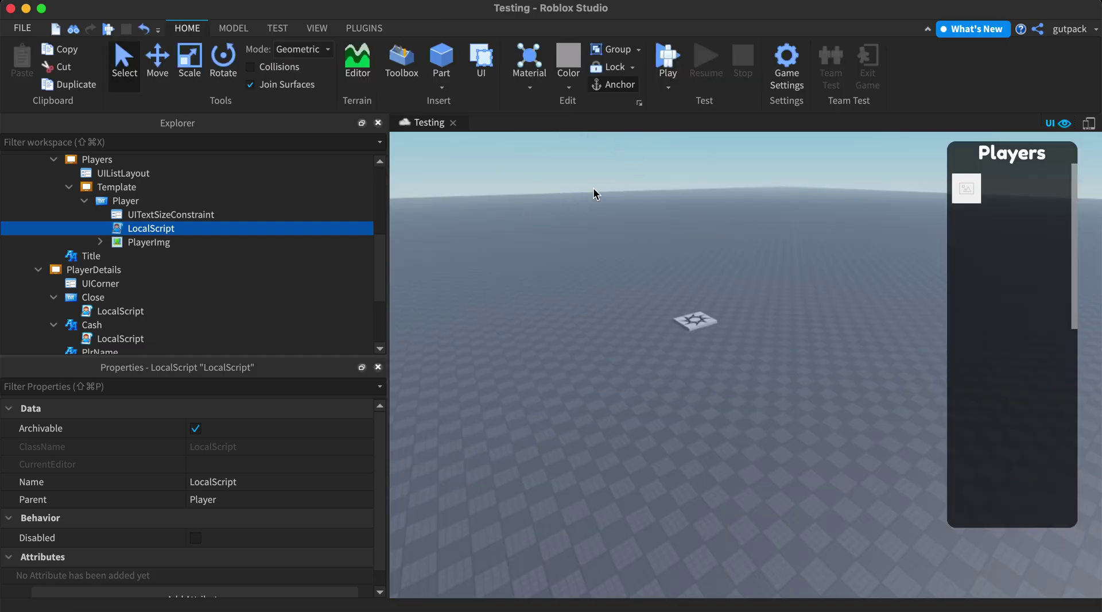
pyautogui.moveTo(238, 231)
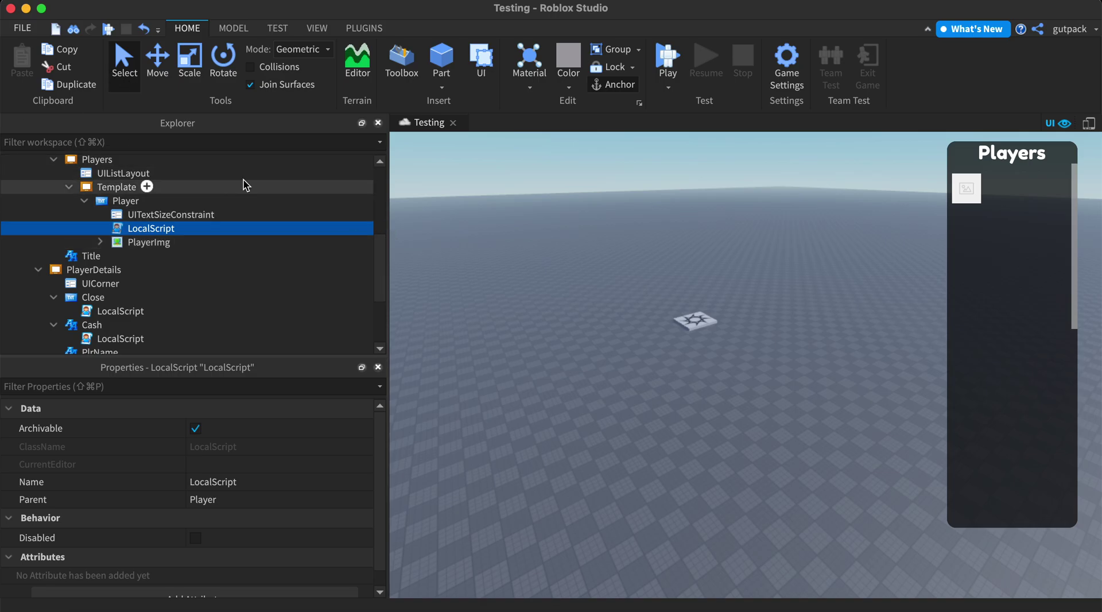
pyautogui.scroll(3, 238, 207)
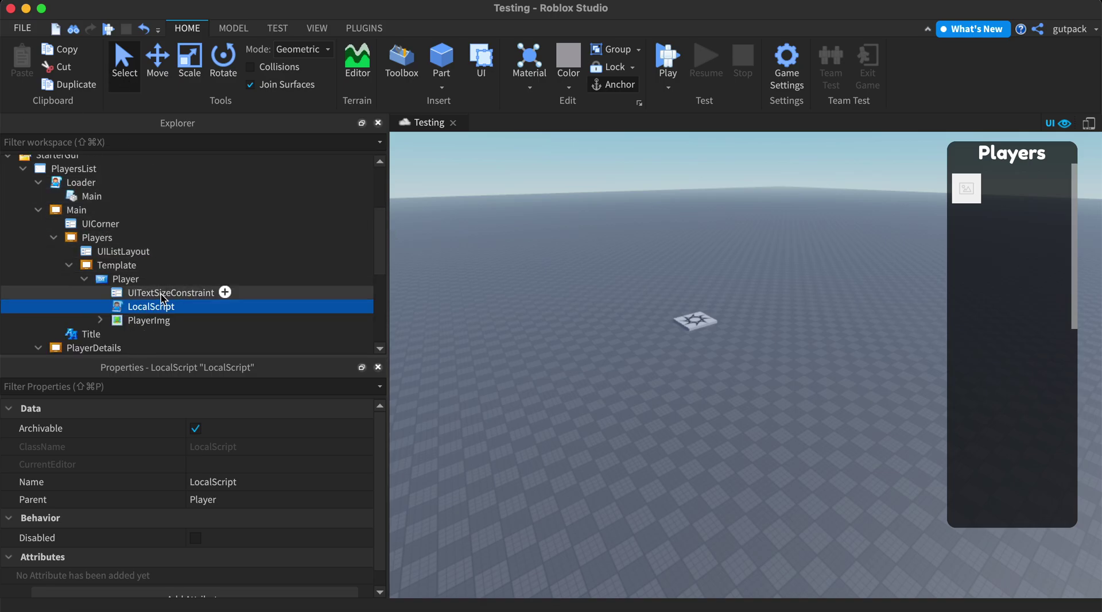
pyautogui.click(464, 244)
pyautogui.moveTo(464, 243); pyautogui.dragTo(476, 244, button='right')
pyautogui.press('w')
pyautogui.scroll(-3, 201, 263)
pyautogui.scroll(3, 246, 231)
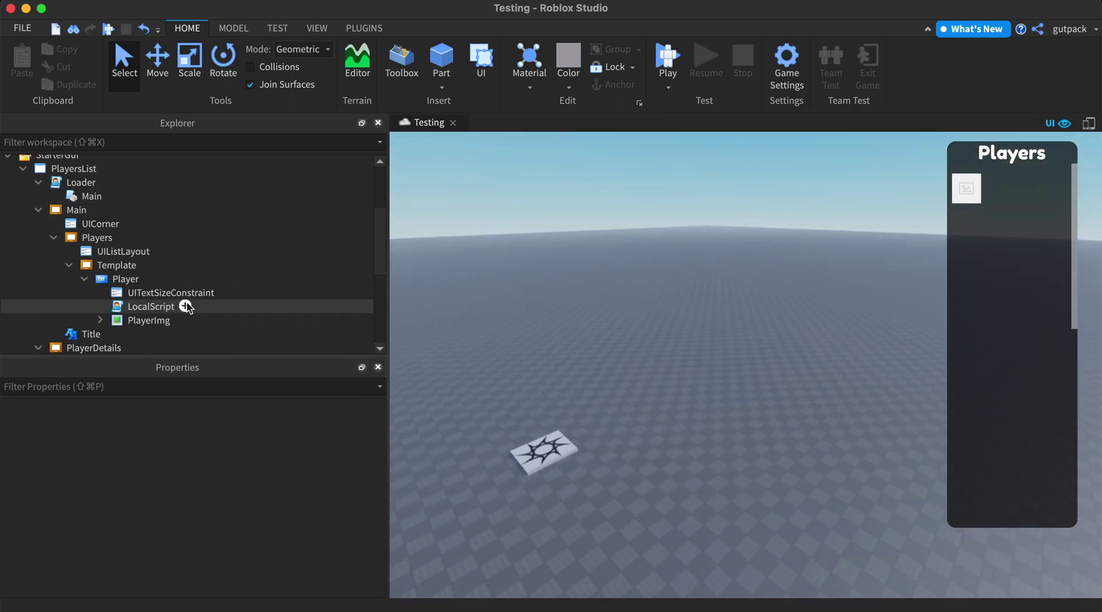
pyautogui.press('w')
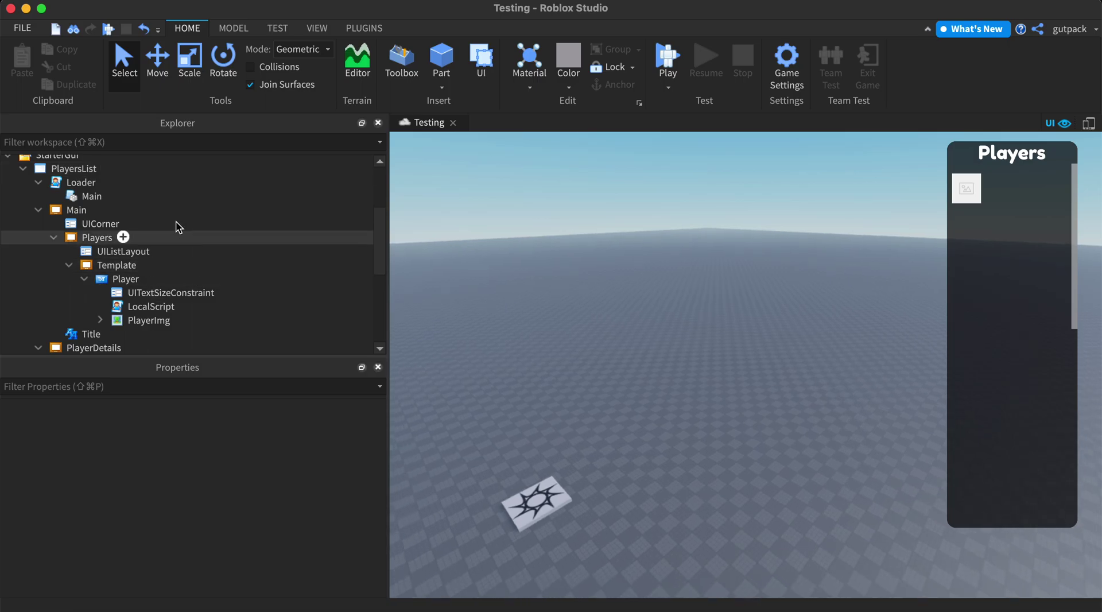
pyautogui.press('s')
pyautogui.press('w')
pyautogui.press('w')
pyautogui.press('q')
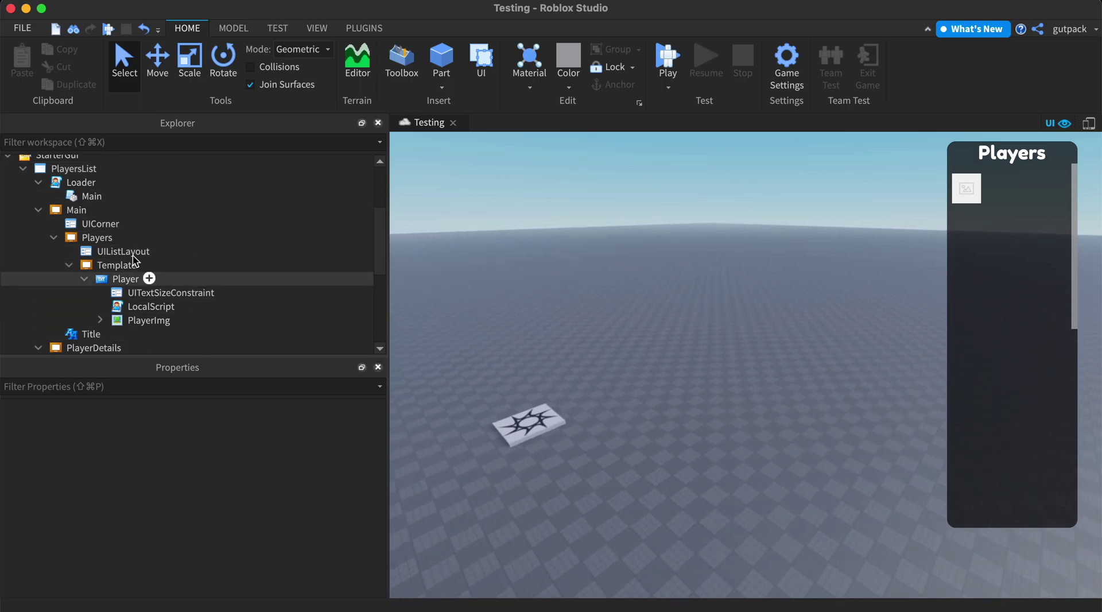
pyautogui.press('s')
pyautogui.click(69, 212)
pyautogui.click(98, 254)
pyautogui.click(104, 264)
pyautogui.click(105, 239)
pyautogui.click(253, 323)
pyautogui.scroll(-3, 278, 349)
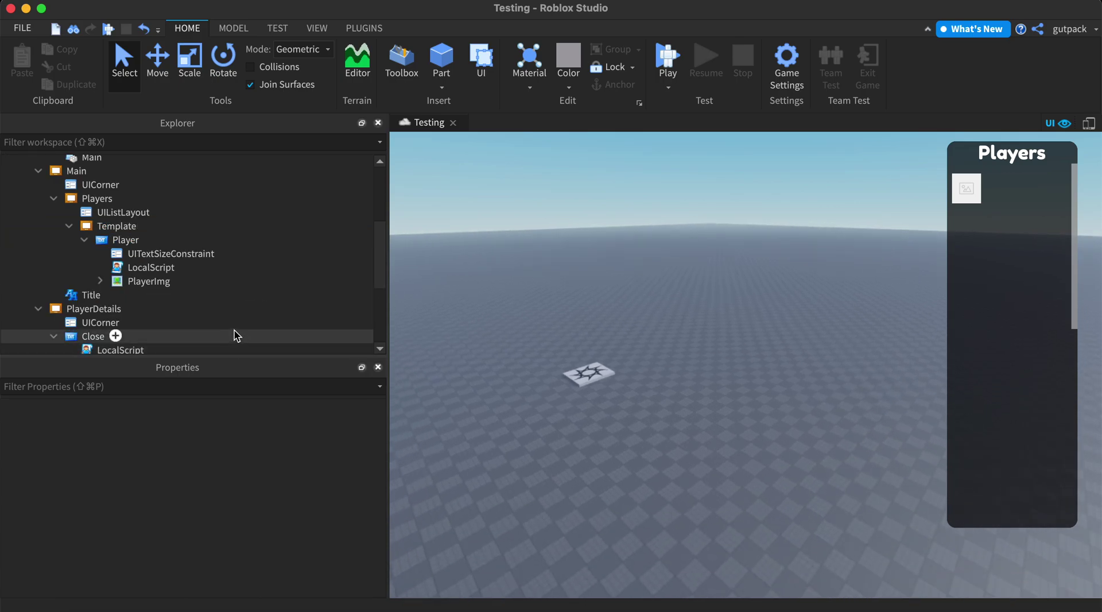
# Reopen the Player button's LocalScript, examine the rest of its Cash text line, and close the script.
pyautogui.doubleClick(142, 268)
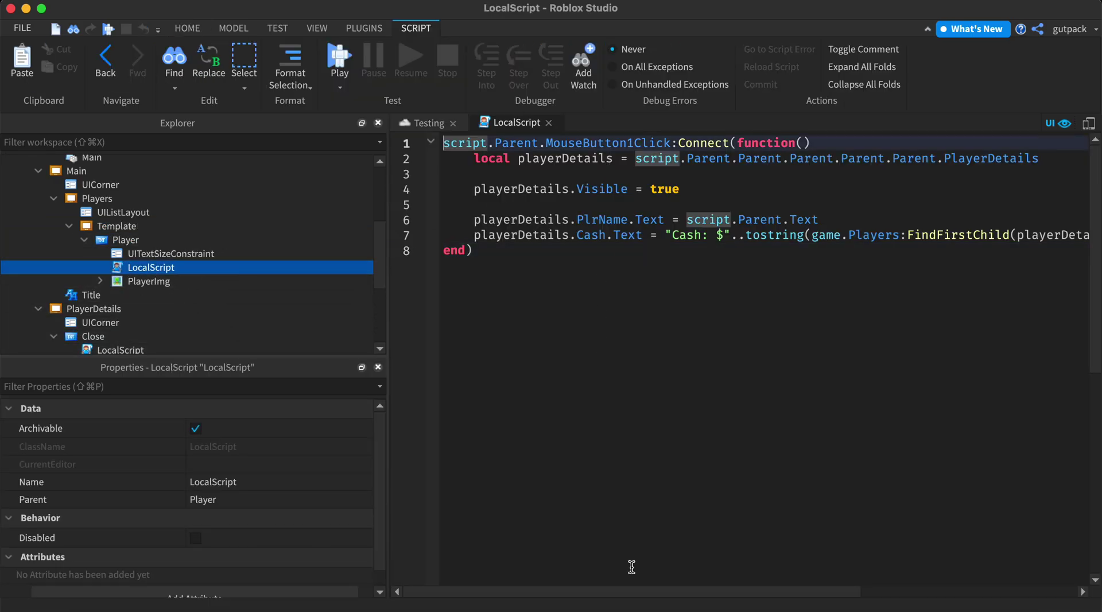
pyautogui.moveTo(644, 594); pyautogui.dragTo(682, 592)
pyautogui.click(623, 471)
pyautogui.click(549, 123)
# Try to start a local server test with 2 players while the Template frame is still inside the Players frame.
pyautogui.click(263, 24)
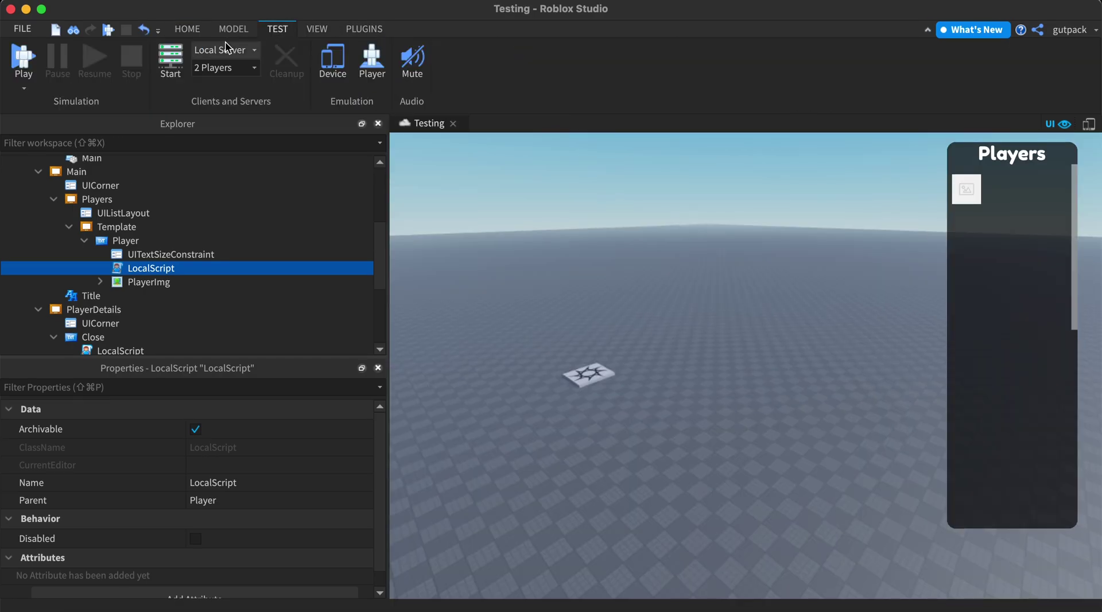
pyautogui.click(178, 72)
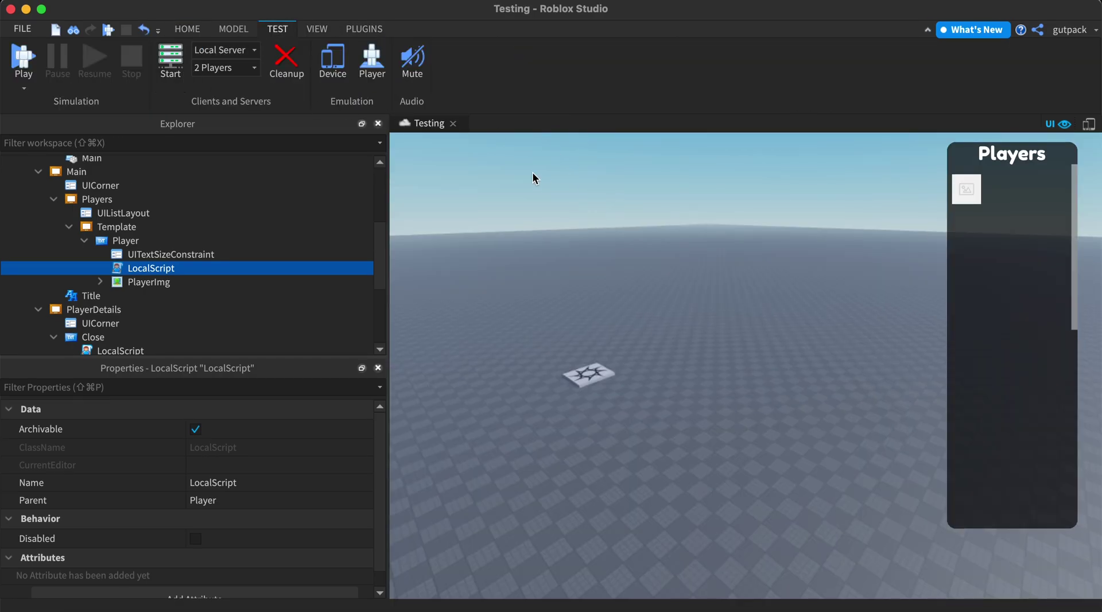
# Move the Template frame from the Players frame into the Main module under the Loader script.
pyautogui.moveTo(136, 227); pyautogui.dragTo(139, 193)
pyautogui.scroll(3, 174, 230)
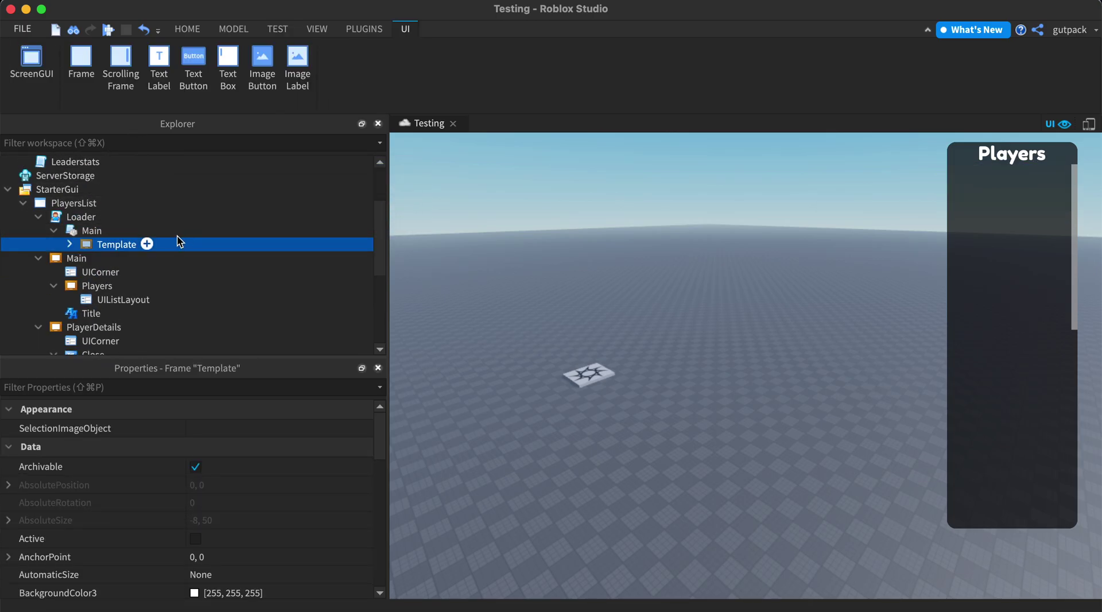
pyautogui.moveTo(116, 242); pyautogui.dragTo(95, 231)
# Start a local server test with 2 players.
pyautogui.click(580, 156)
pyautogui.moveTo(560, 178); pyautogui.dragTo(459, 230, button='right')
pyautogui.scroll(-5, 274, 280)
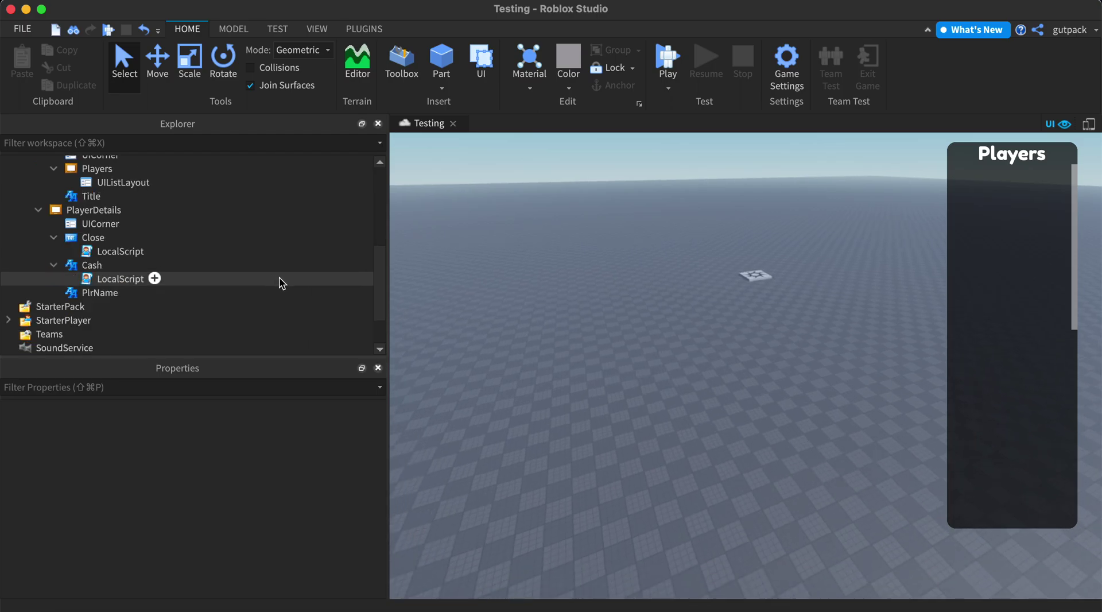
pyautogui.scroll(5, 284, 279)
pyautogui.click(278, 28)
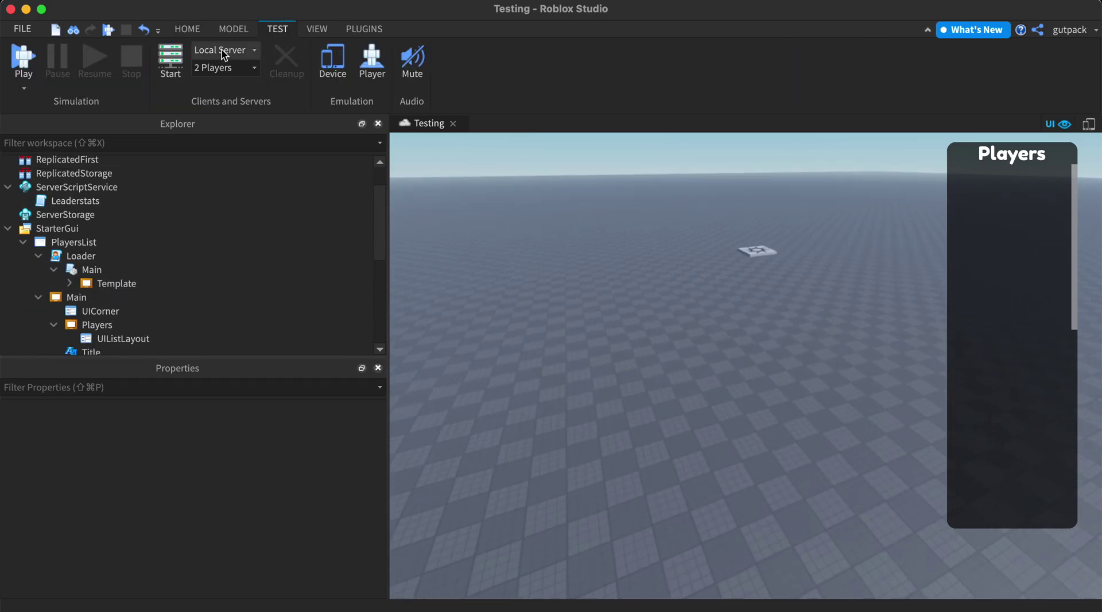
pyautogui.click(171, 68)
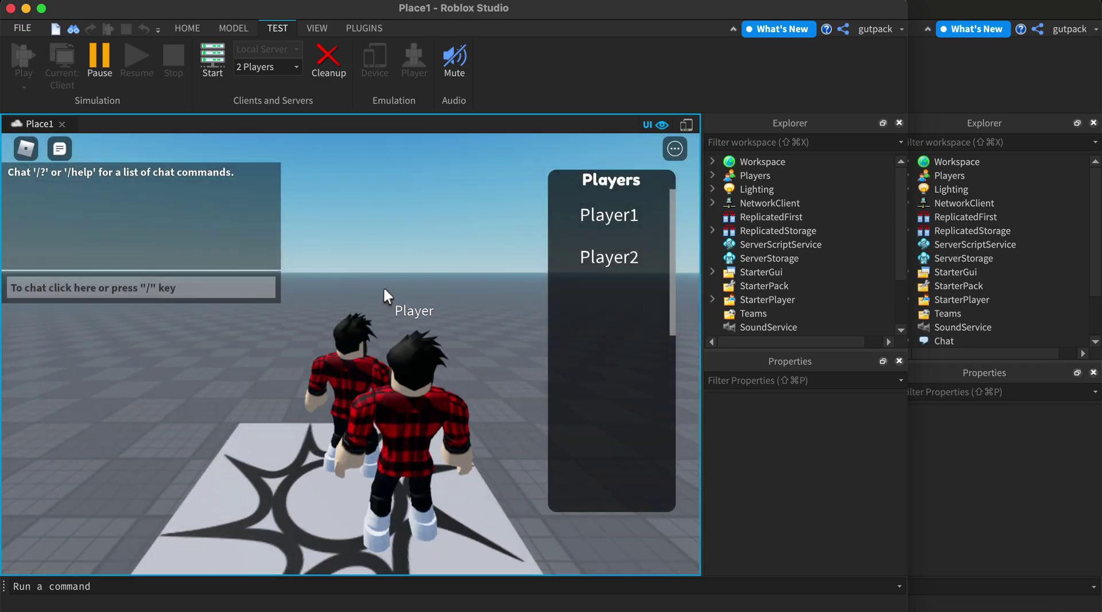
# Walk the test character off the spawn platform and look around beside it.
pyautogui.press('s')
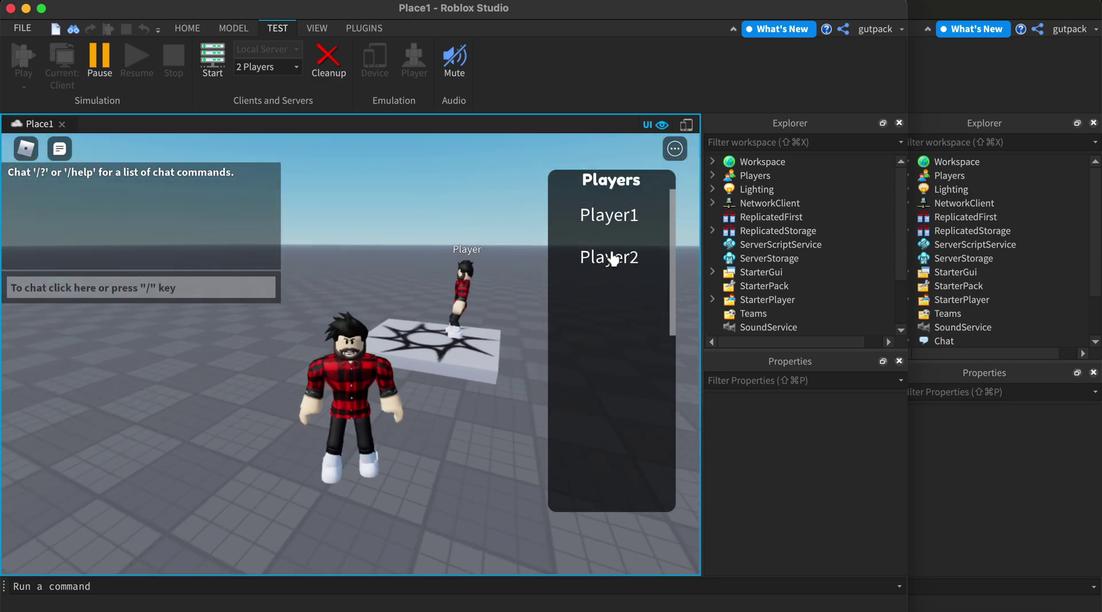
pyautogui.press('d')
pyautogui.moveTo(436, 317); pyautogui.dragTo(436, 317, button='right')
pyautogui.press('d')
pyautogui.press('s')
pyautogui.press('d')
pyautogui.press('s')
pyautogui.press('d')
pyautogui.moveTo(468, 231); pyautogui.dragTo(468, 231, button='right')
pyautogui.press('d')
pyautogui.press('s')
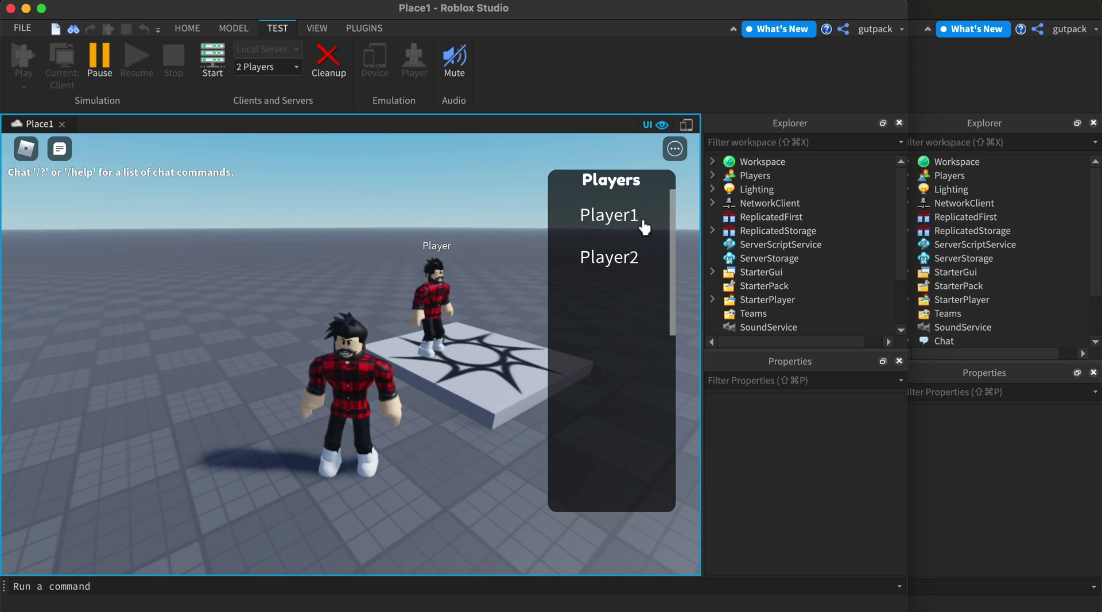
# Expand the Workspace in the test client's object tree and return to the game view.
pyautogui.click(713, 162)
pyautogui.click(480, 225)
pyautogui.press('s')
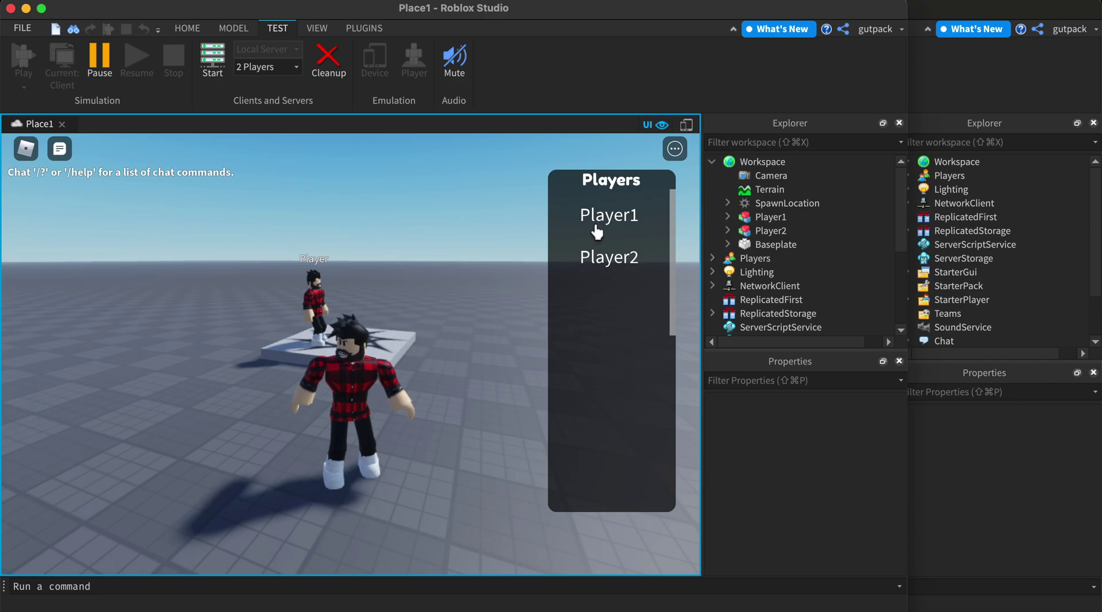
# Test the details popup by opening and closing it for Player1, Player2, and Player1 again.
pyautogui.click(625, 229)
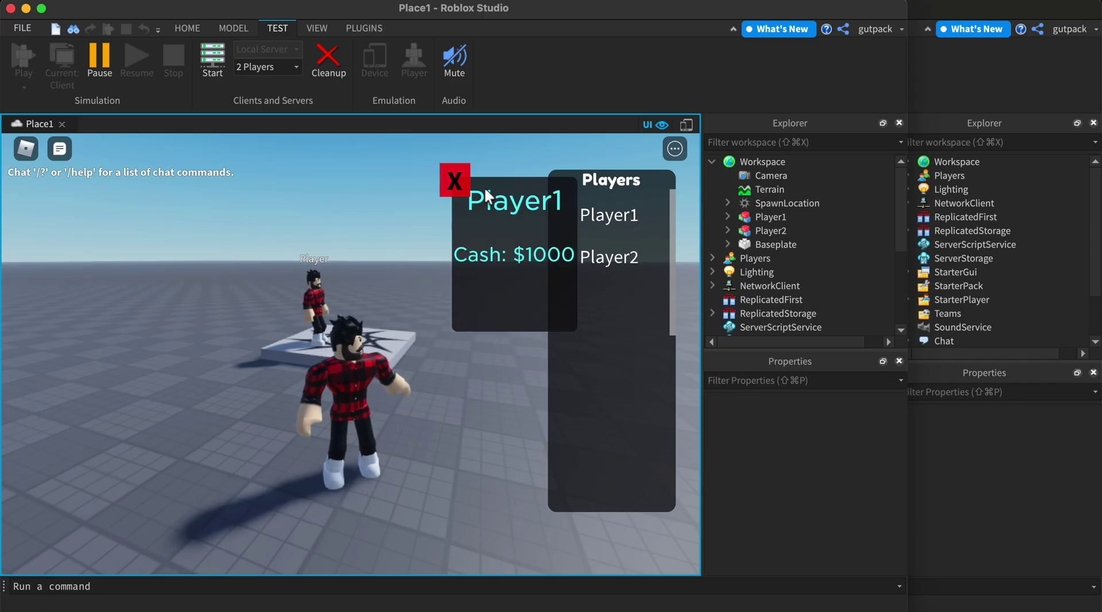
pyautogui.click(457, 183)
pyautogui.click(604, 257)
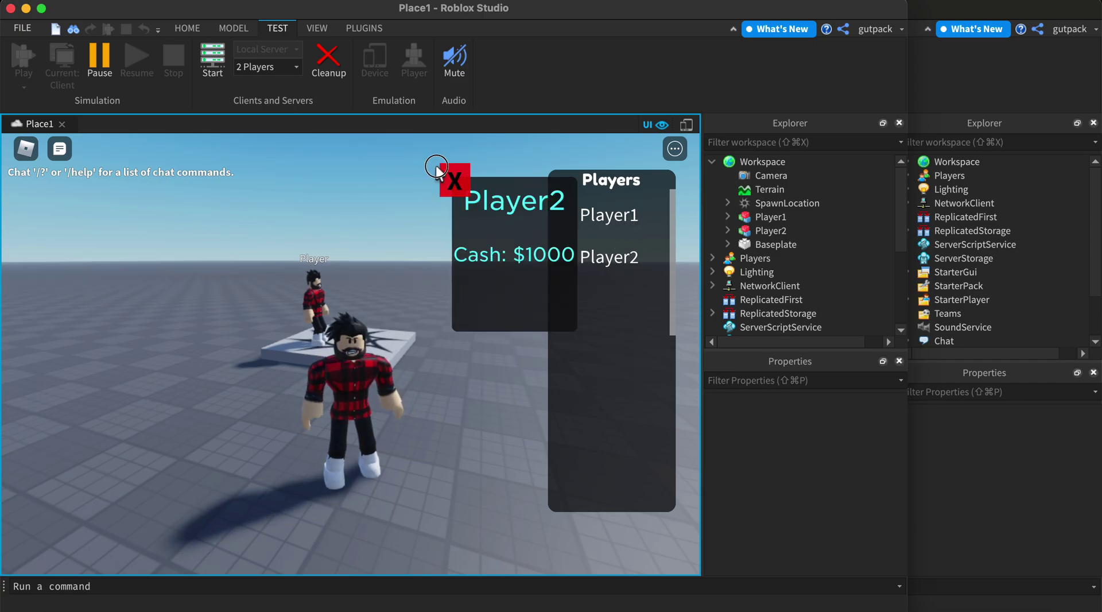
pyautogui.click(457, 183)
pyautogui.click(599, 217)
pyautogui.click(460, 184)
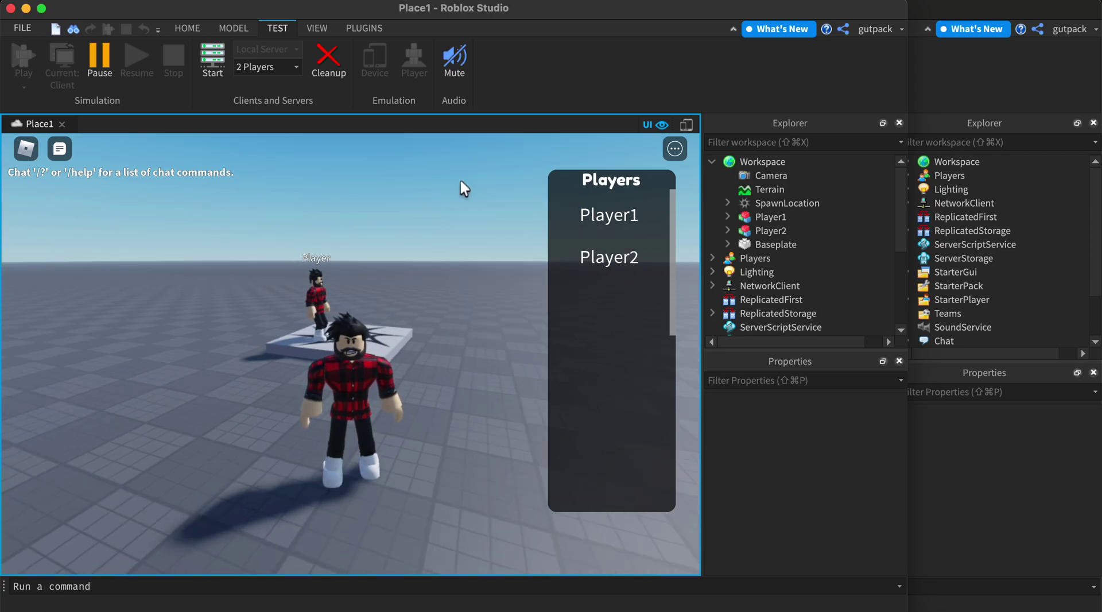
pyautogui.press('space')
pyautogui.moveTo(357, 216); pyautogui.dragTo(336, 210, button='right')
pyautogui.press('s')
pyautogui.press('w')
pyautogui.press('s')
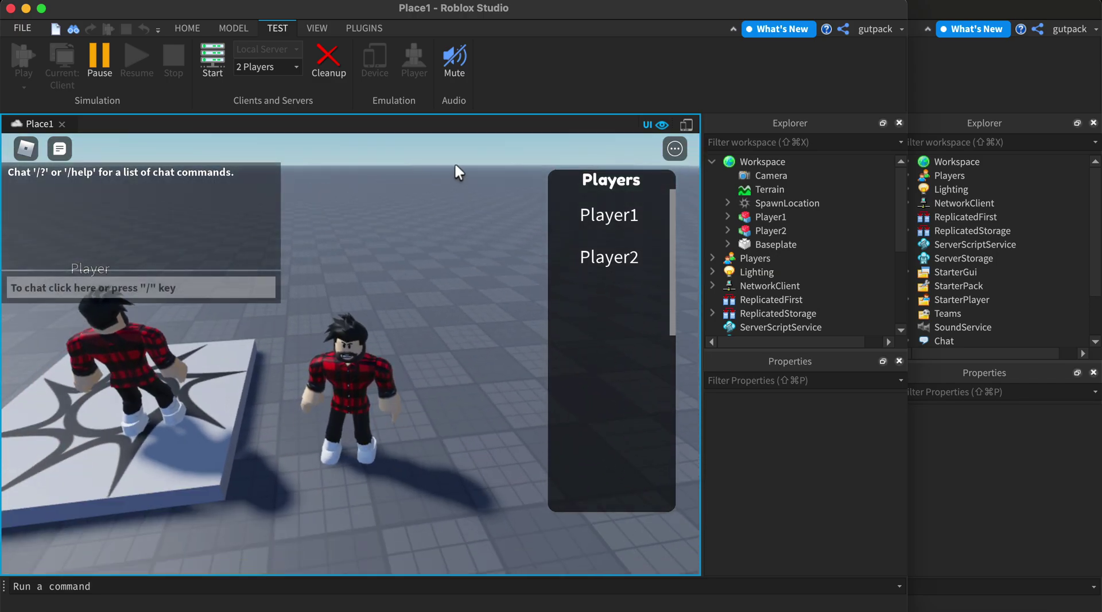
pyautogui.moveTo(371, 168); pyautogui.dragTo(371, 168, button='right')
pyautogui.moveTo(453, 212); pyautogui.dragTo(444, 218, button='right')
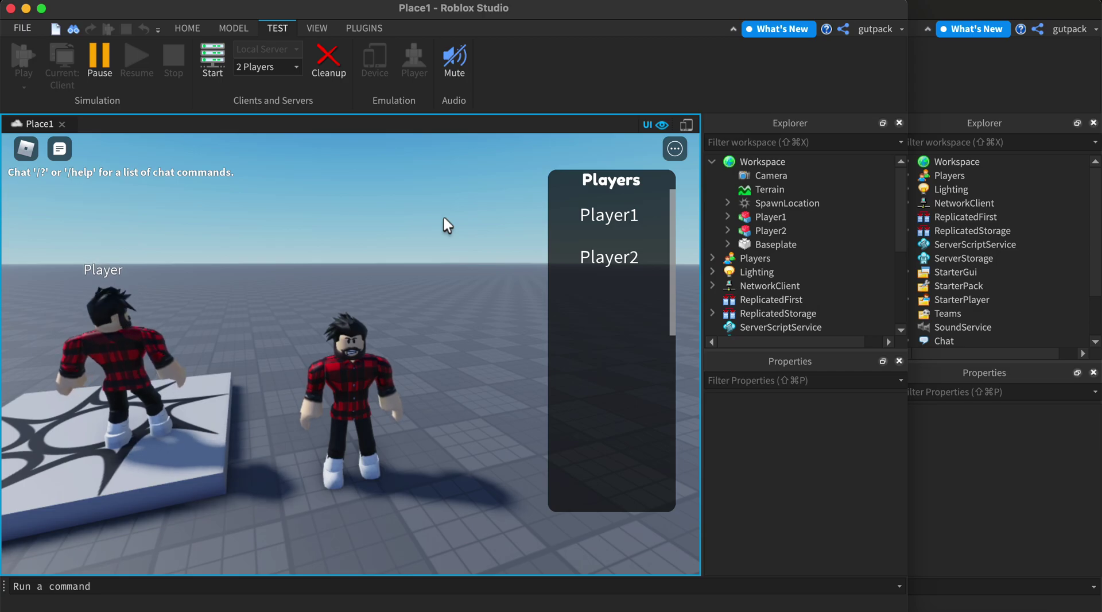
pyautogui.moveTo(443, 217); pyautogui.dragTo(386, 182, button='right')
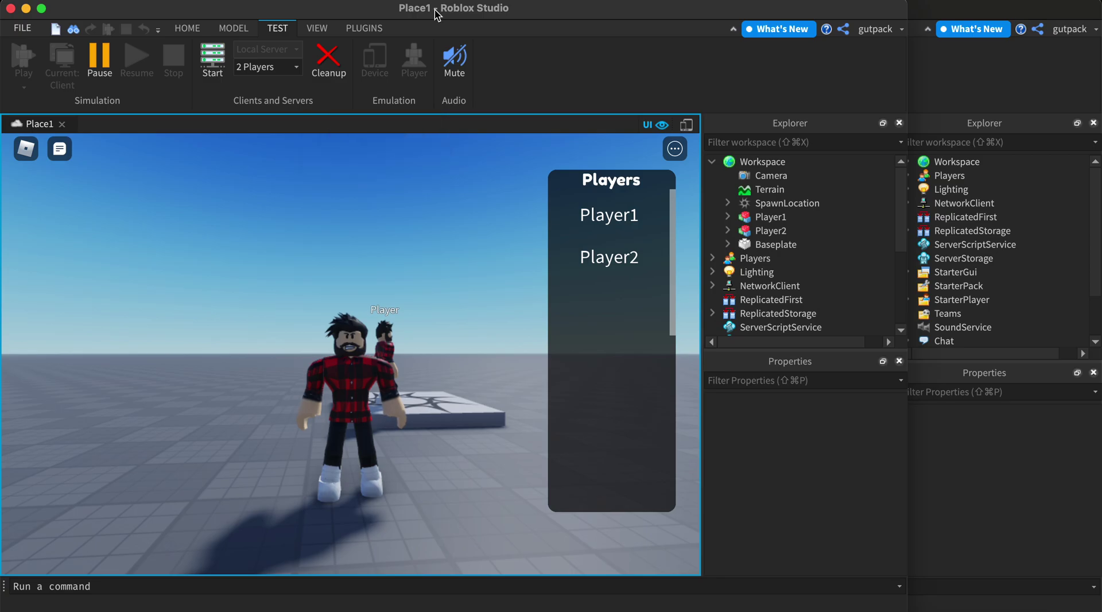
pyautogui.press('space')
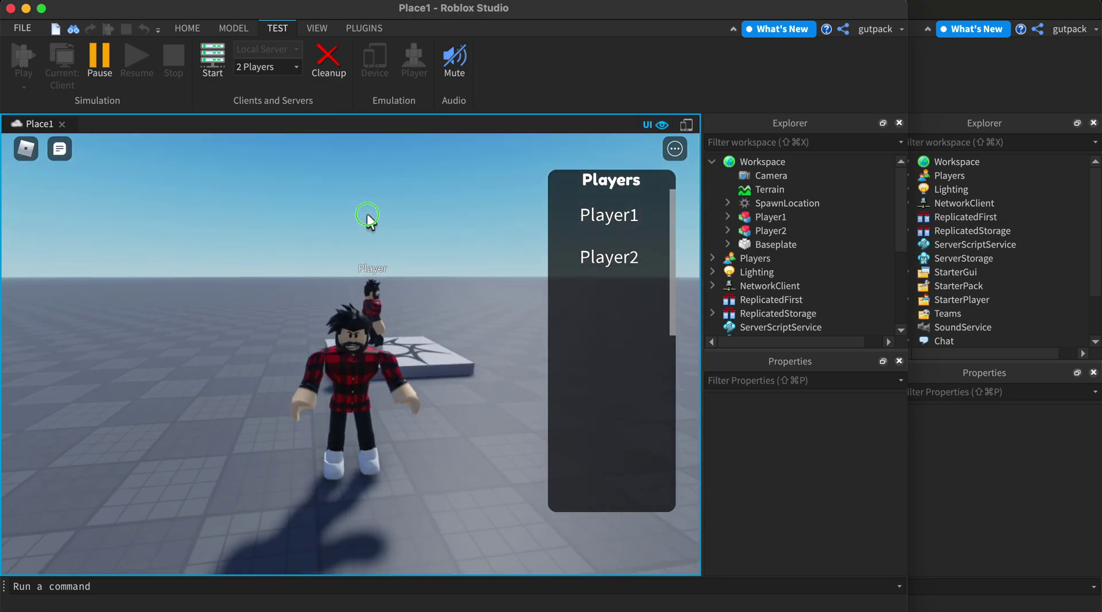